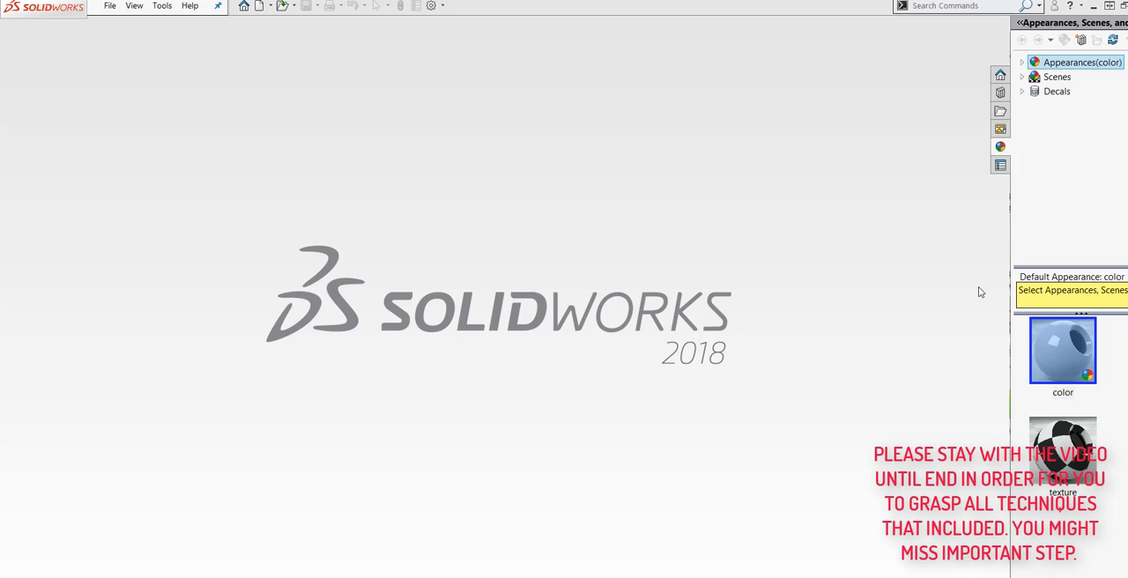
- Create a new part document from the Part template
click(109, 6)
click(118, 24)
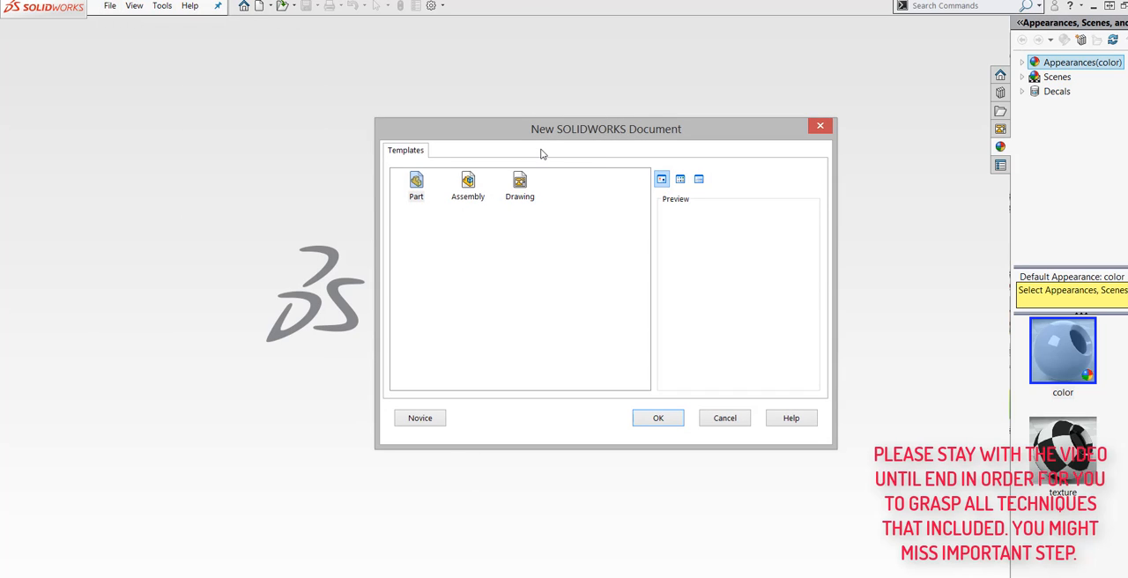
click(417, 192)
click(656, 418)
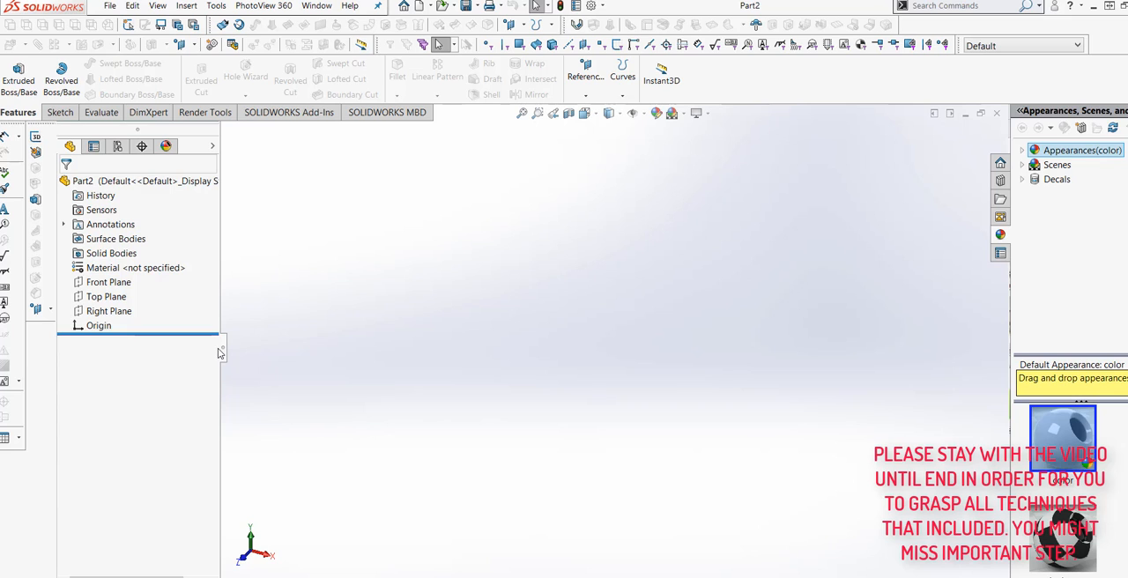
- Start a new 2D sketch on the Front Plane
click(110, 282)
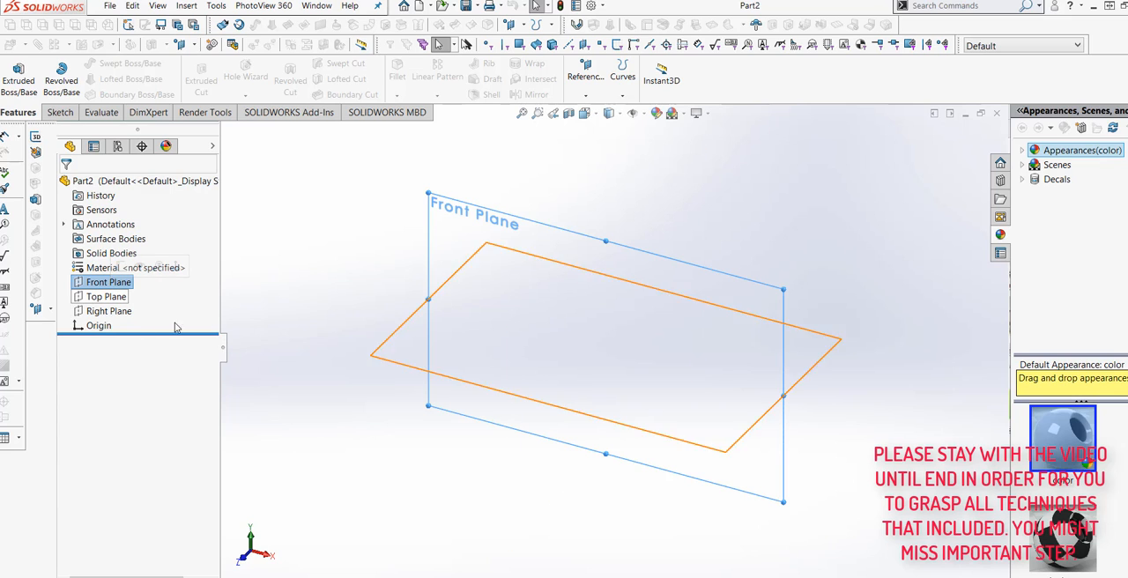
click(56, 115)
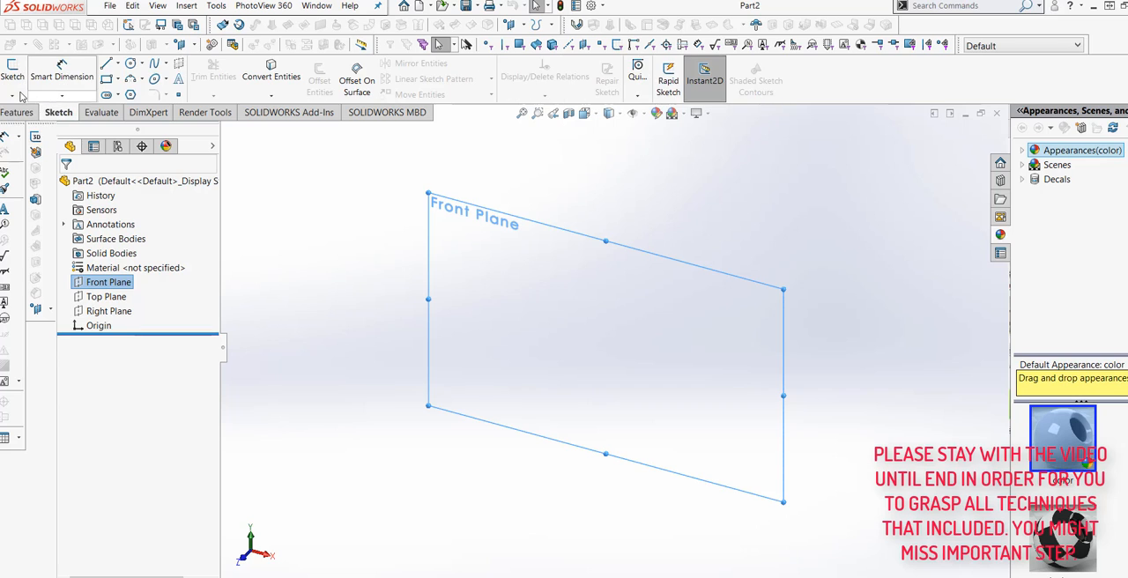
click(13, 95)
click(26, 110)
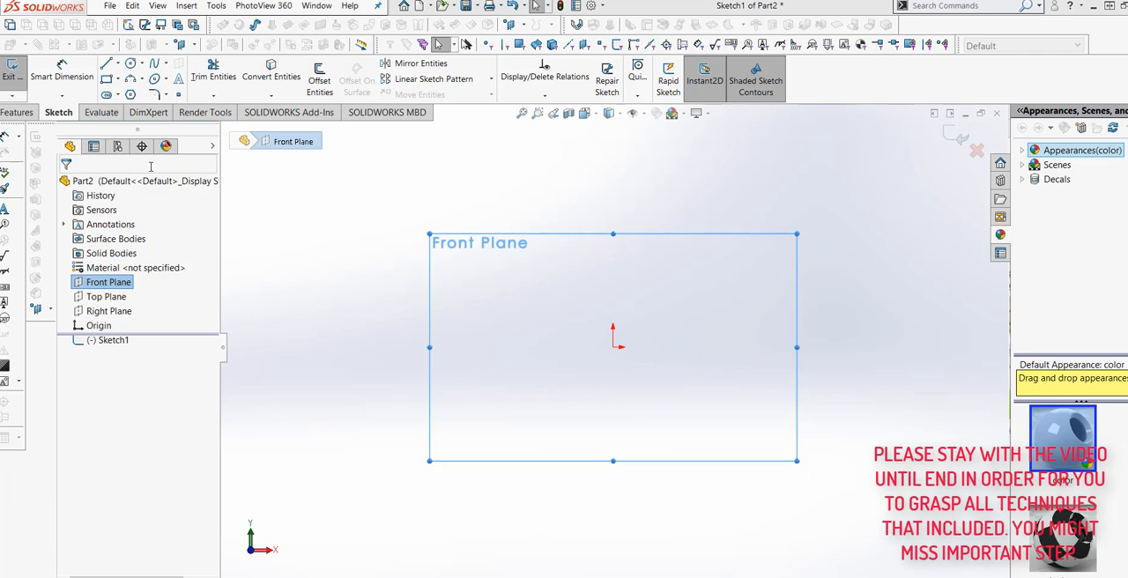
- Draw a vertical centerline about 85 mm long upward from the origin
click(117, 64)
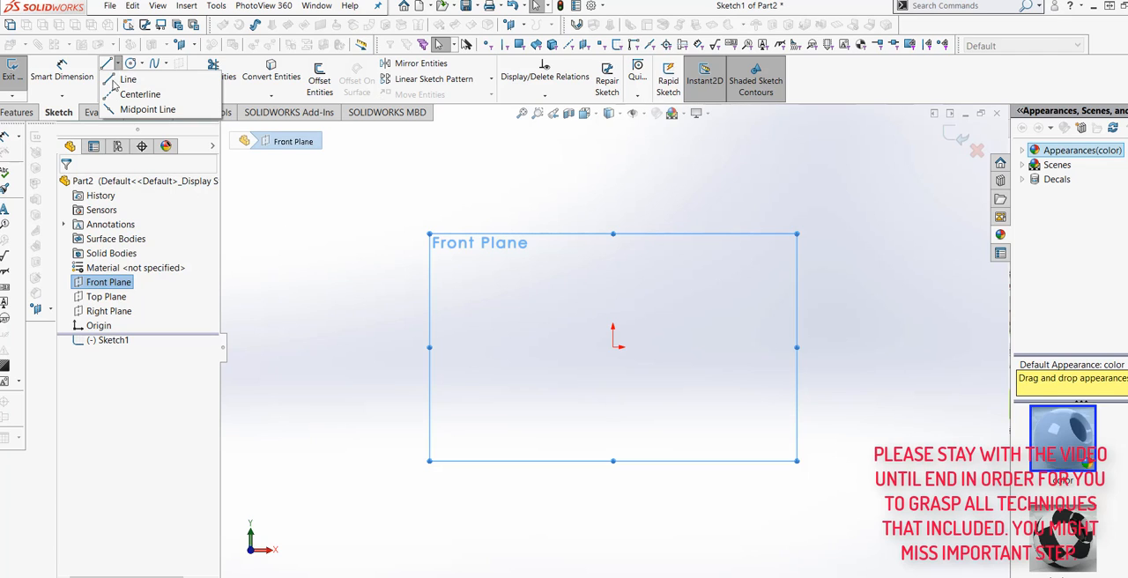
click(132, 94)
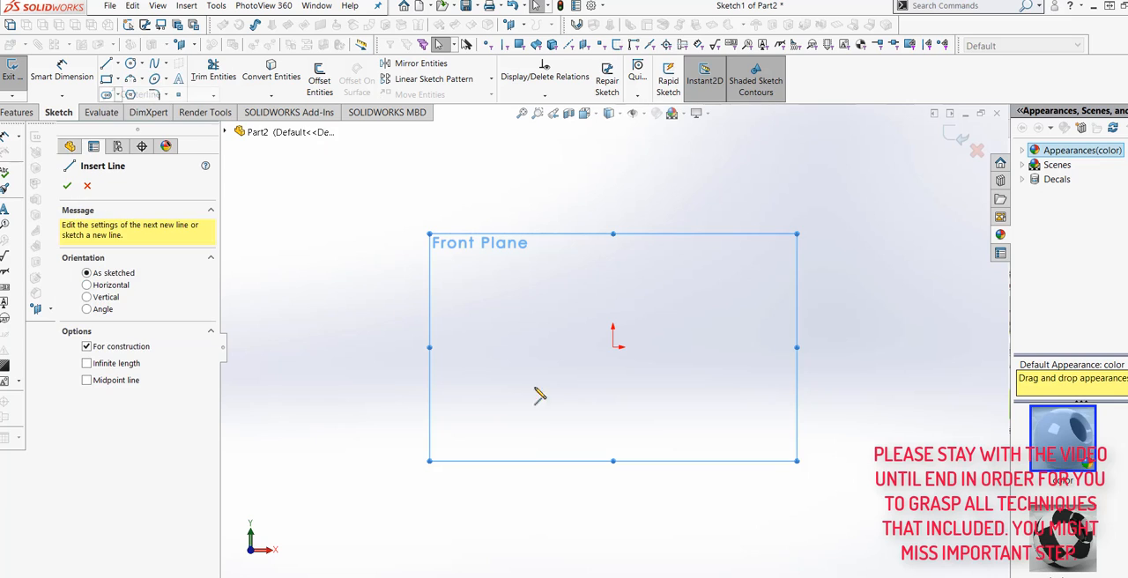
click(614, 347)
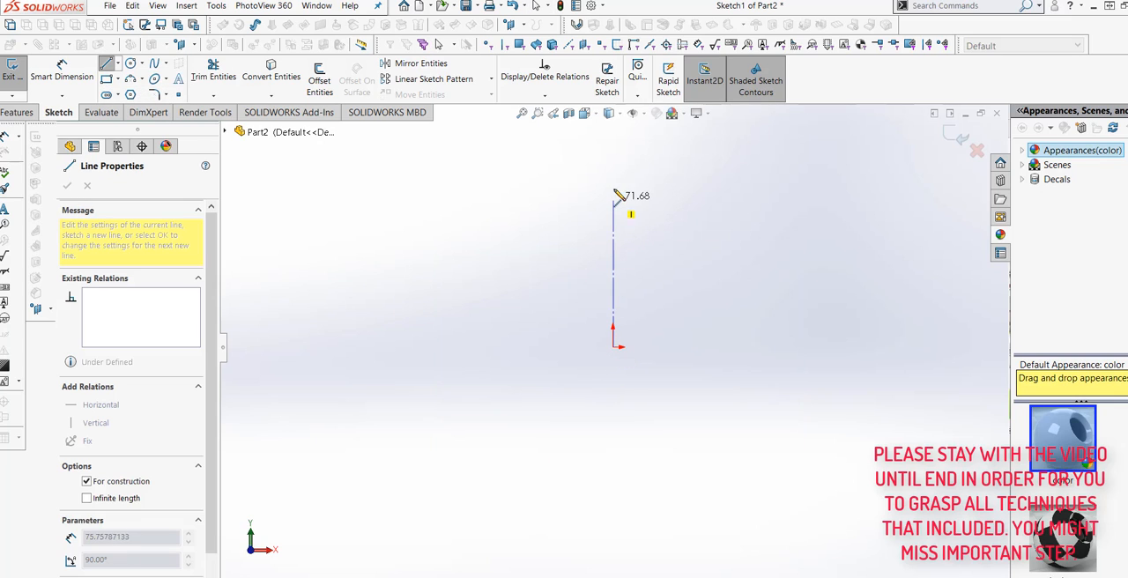
click(614, 172)
right_click(616, 174)
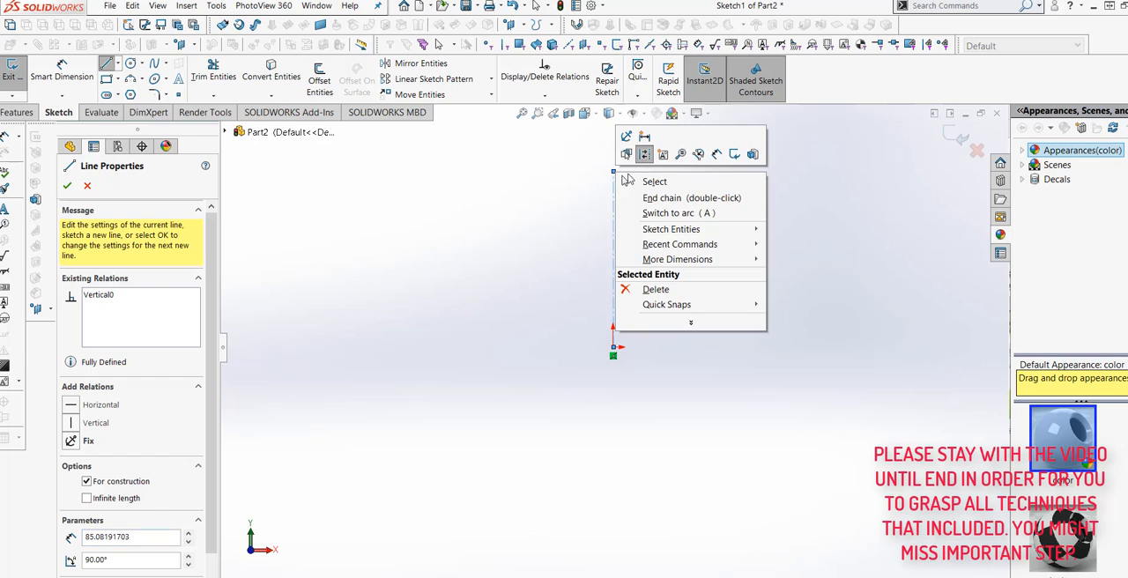
click(652, 182)
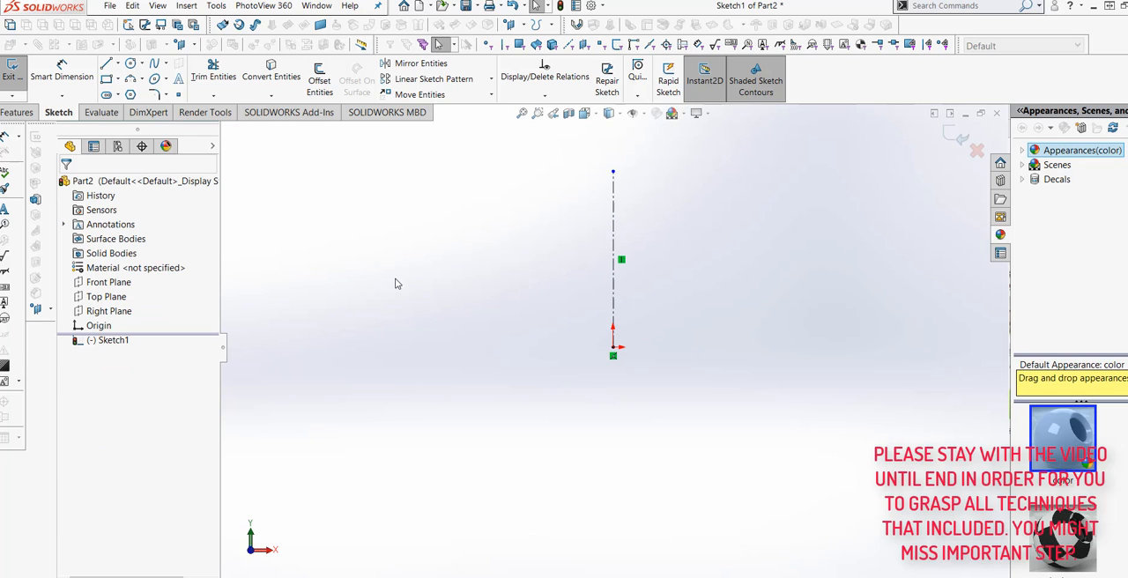
- Draw a line chain: a horizontal base about 51 mm long level with the origin, a slanted side, and a horizontal top about 26 mm long ending at the centerline's upper endpoint
click(106, 64)
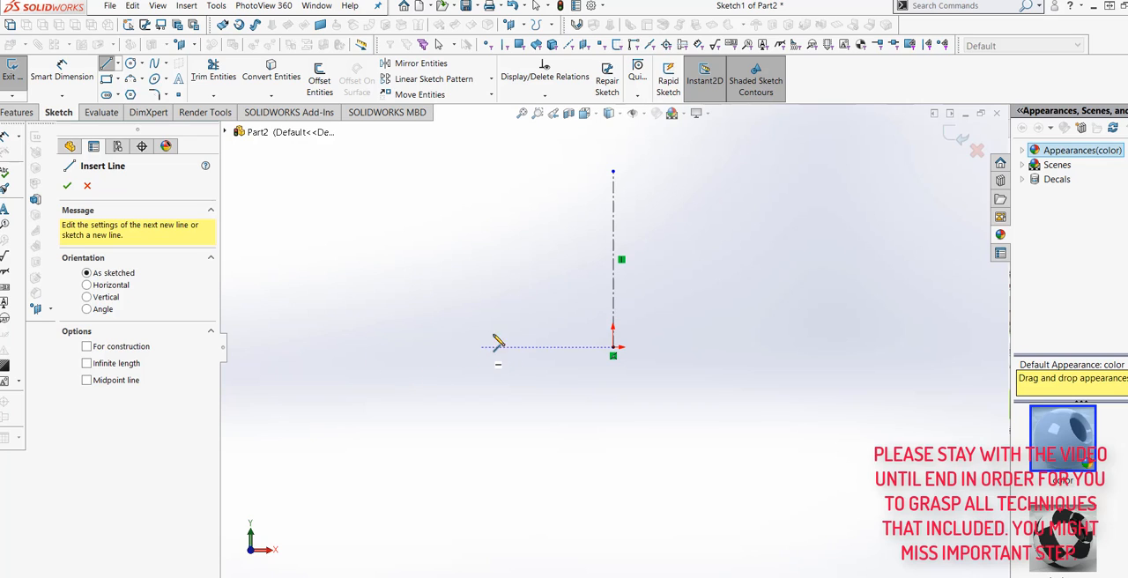
click(397, 348)
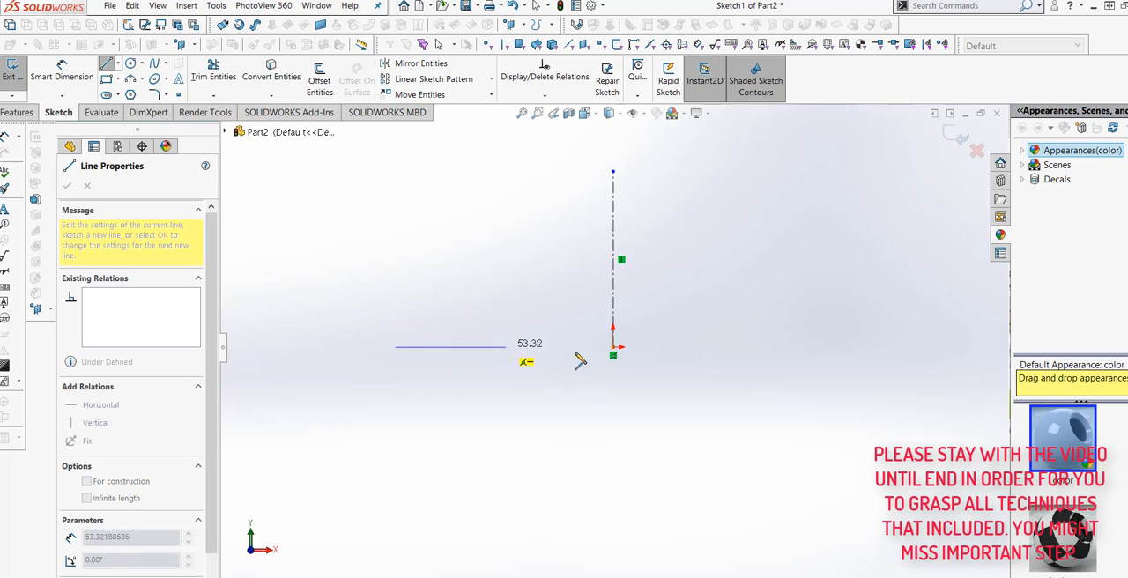
click(501, 347)
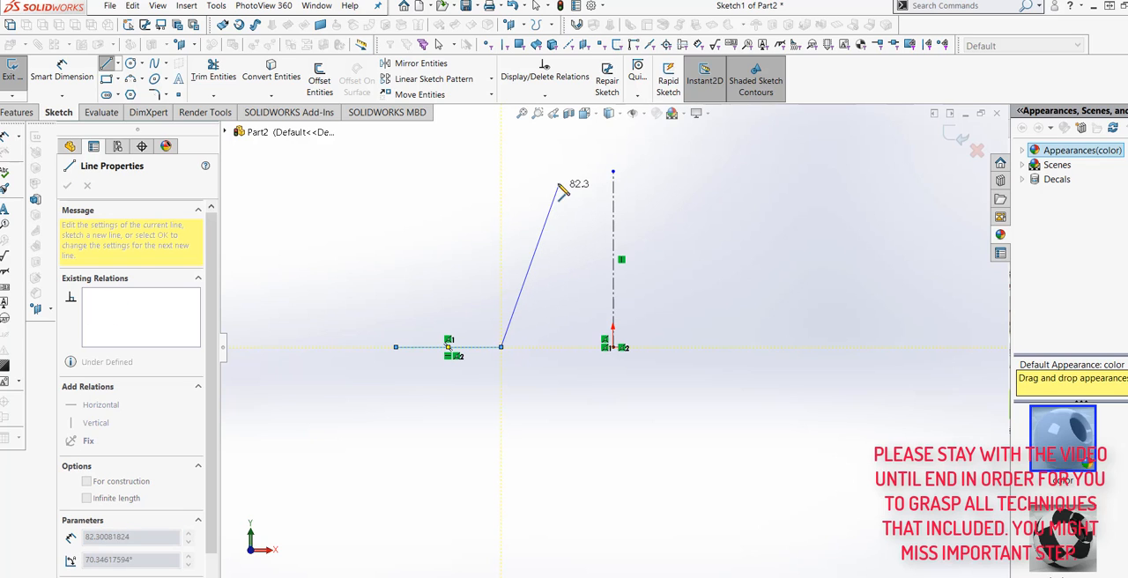
click(560, 172)
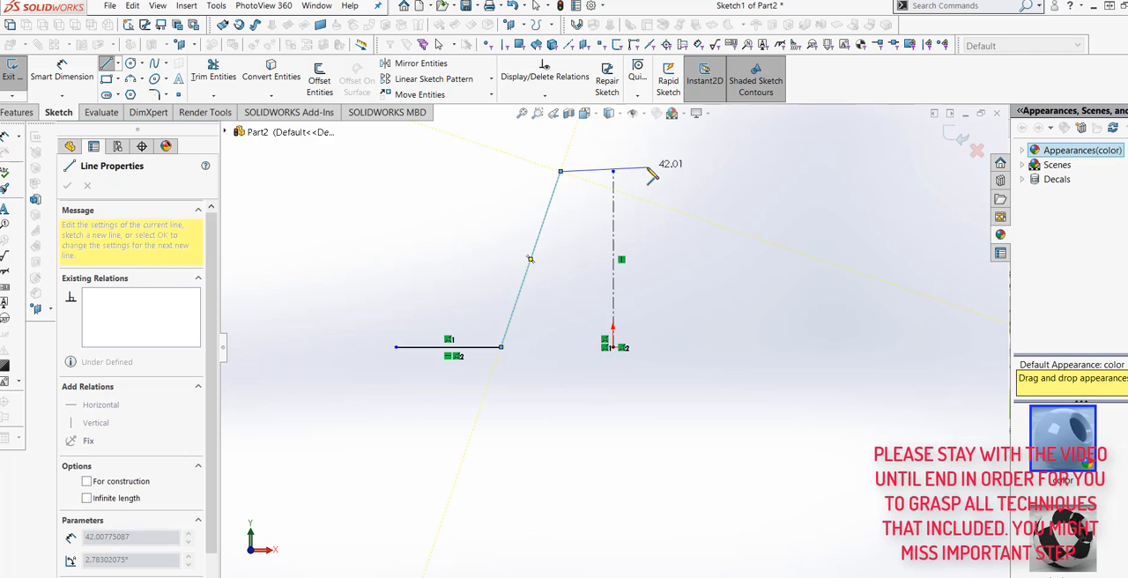
click(614, 172)
right_click(614, 172)
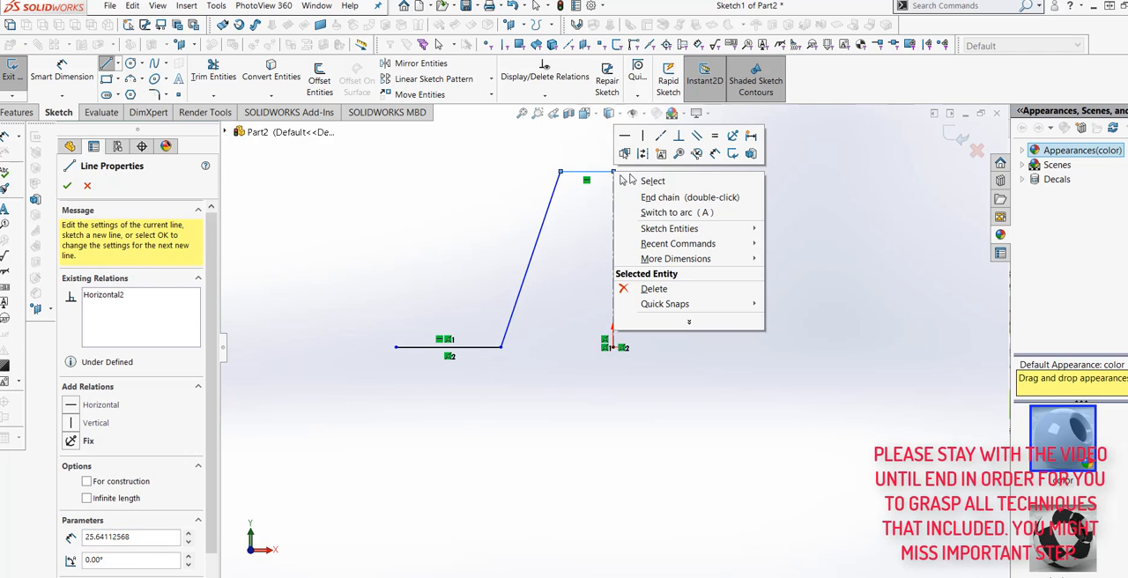
click(627, 183)
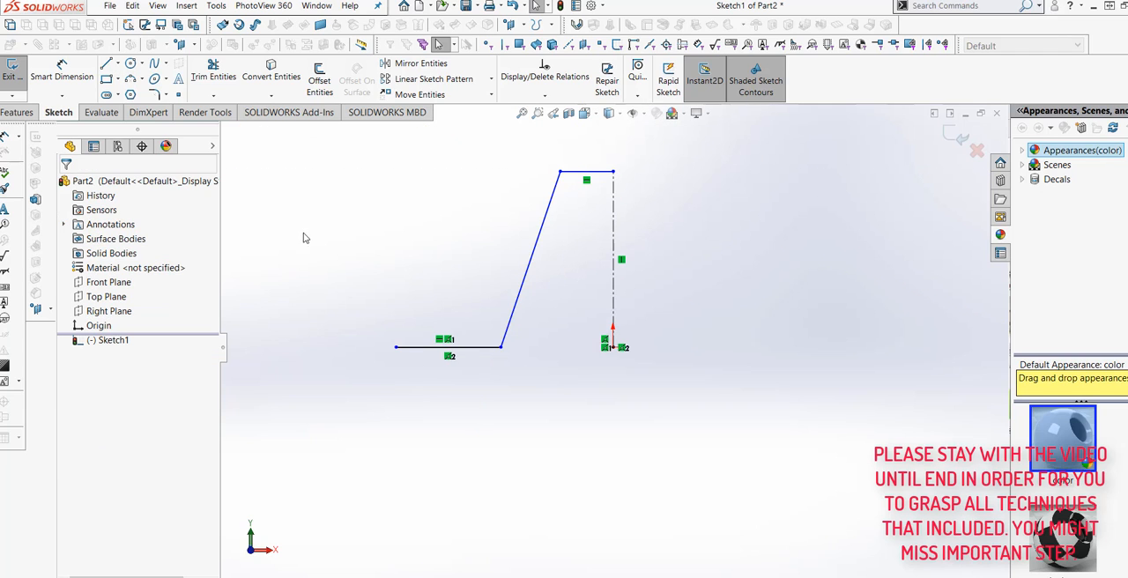
- Dimension the horizontal base line's length as 50 mm
click(62, 71)
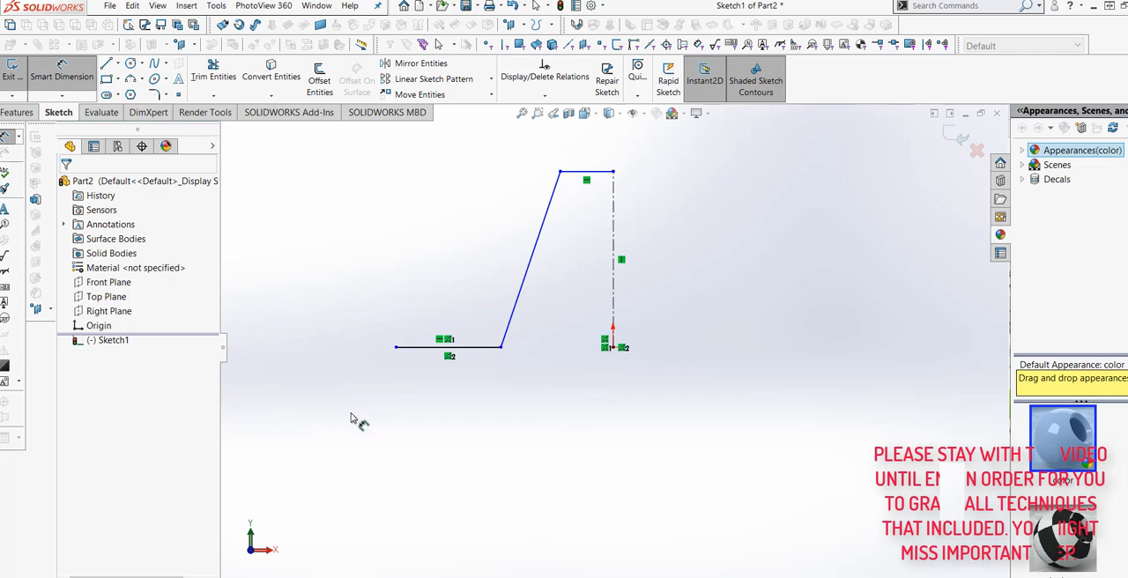
click(424, 348)
click(453, 402)
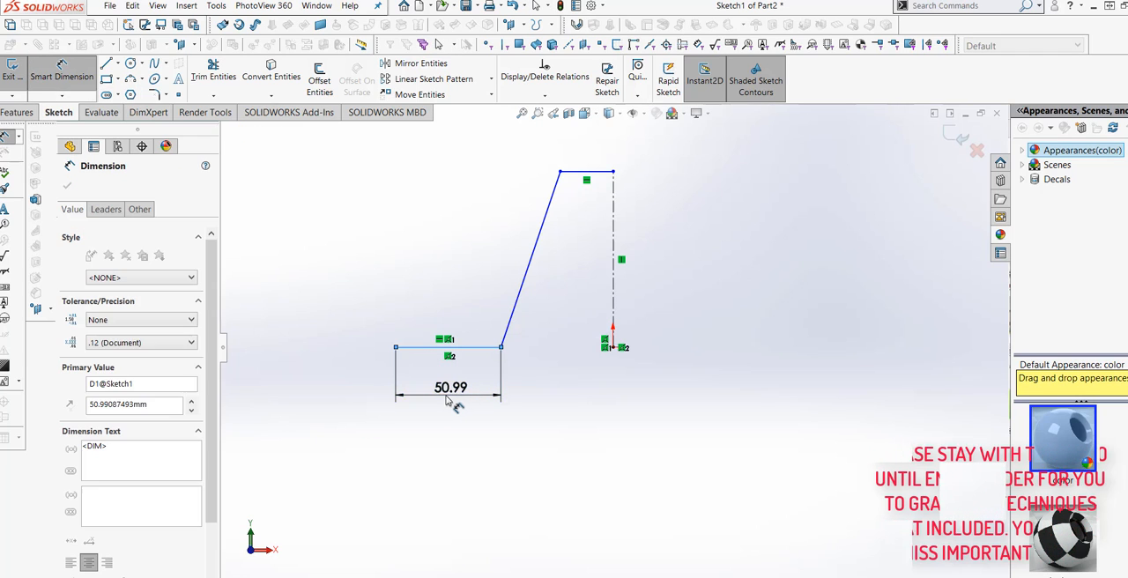
text(50)
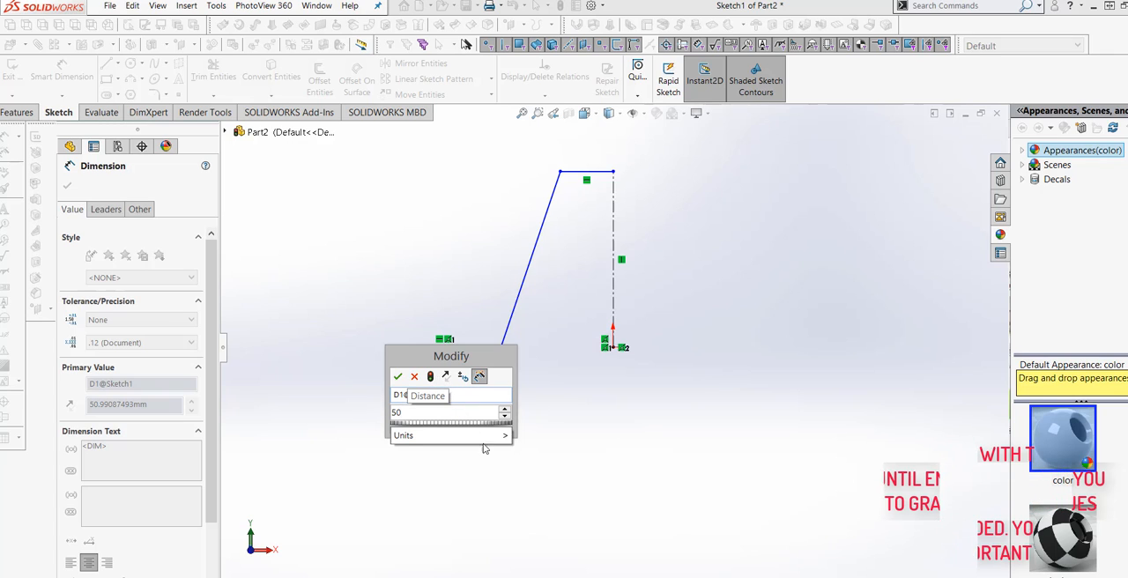
mouse_move(493, 435)
click(544, 556)
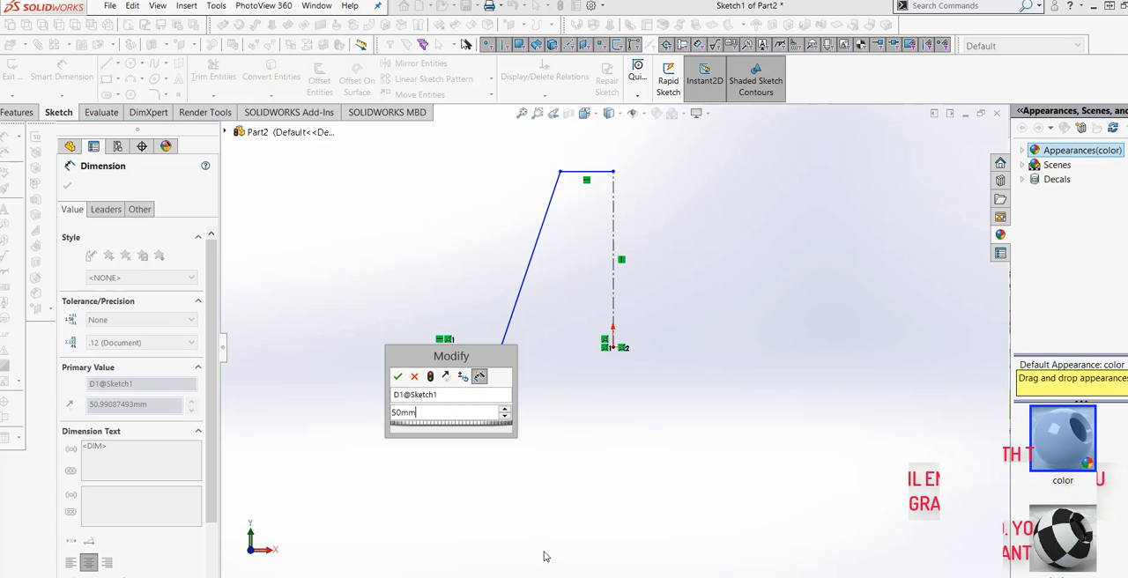
click(430, 378)
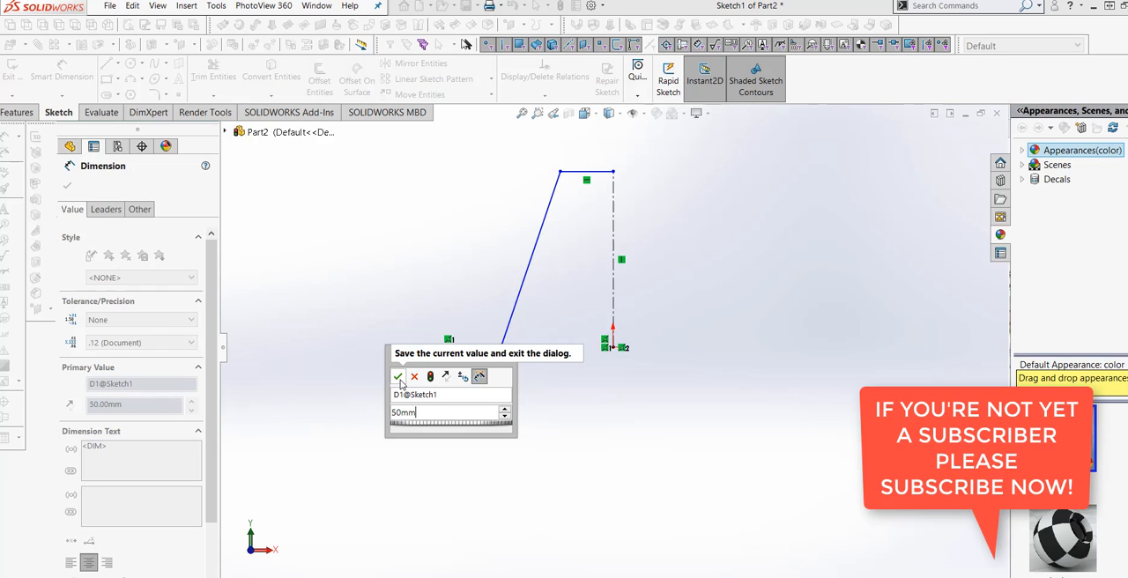
click(397, 377)
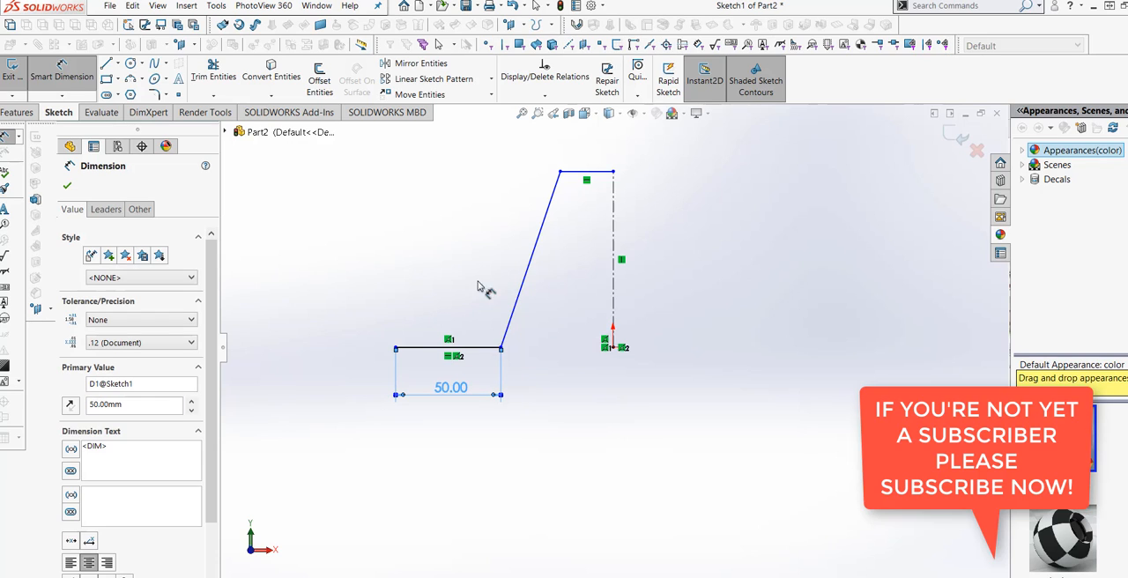
- Dimension the vertical distance between the slanted line's two endpoints as 100 mm
click(560, 171)
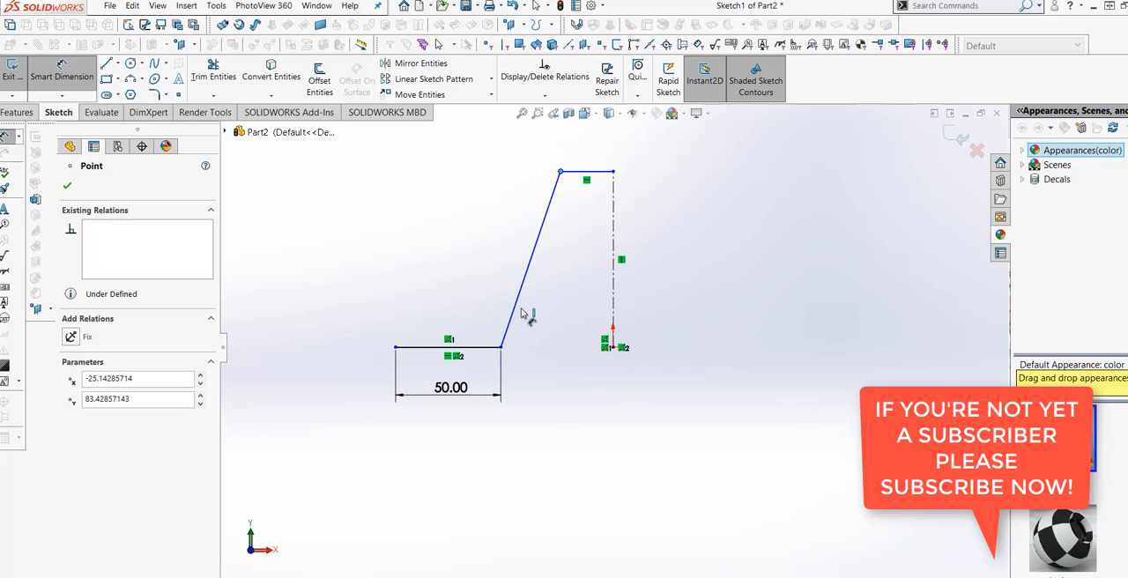
click(501, 348)
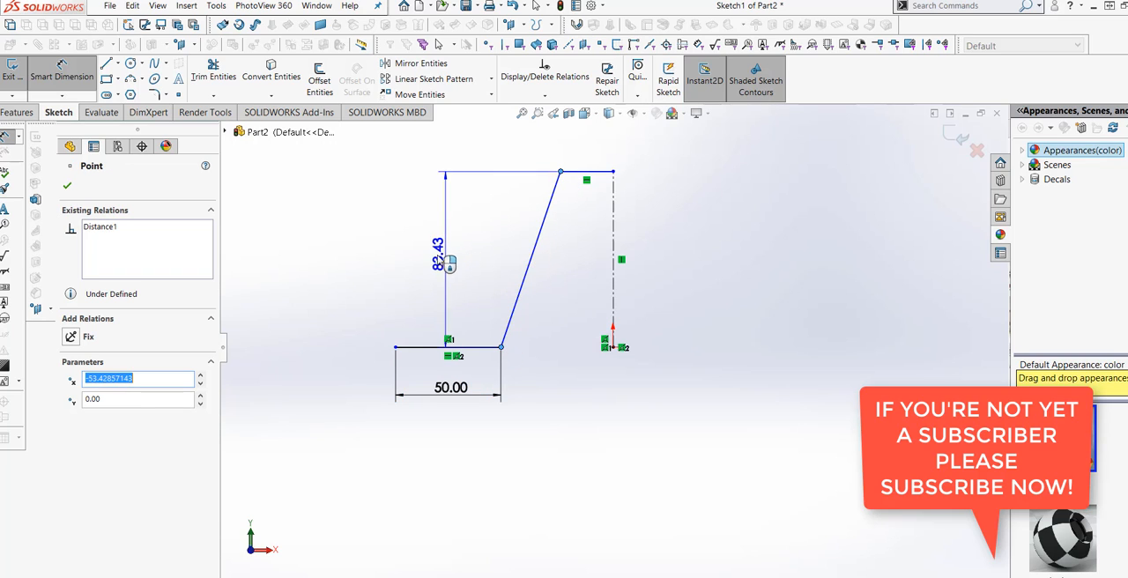
click(322, 264)
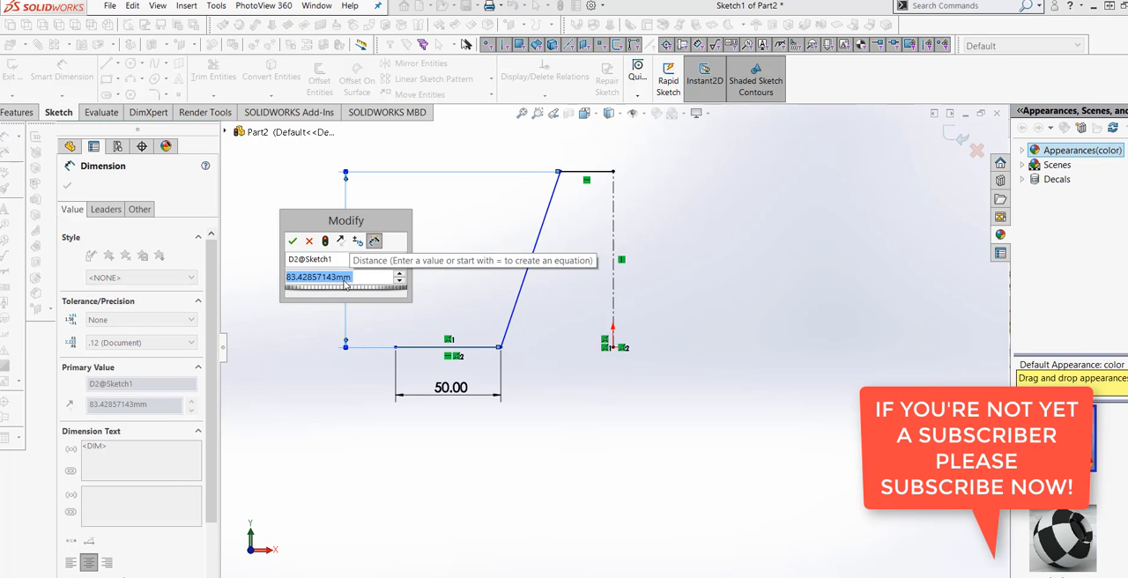
text(100)
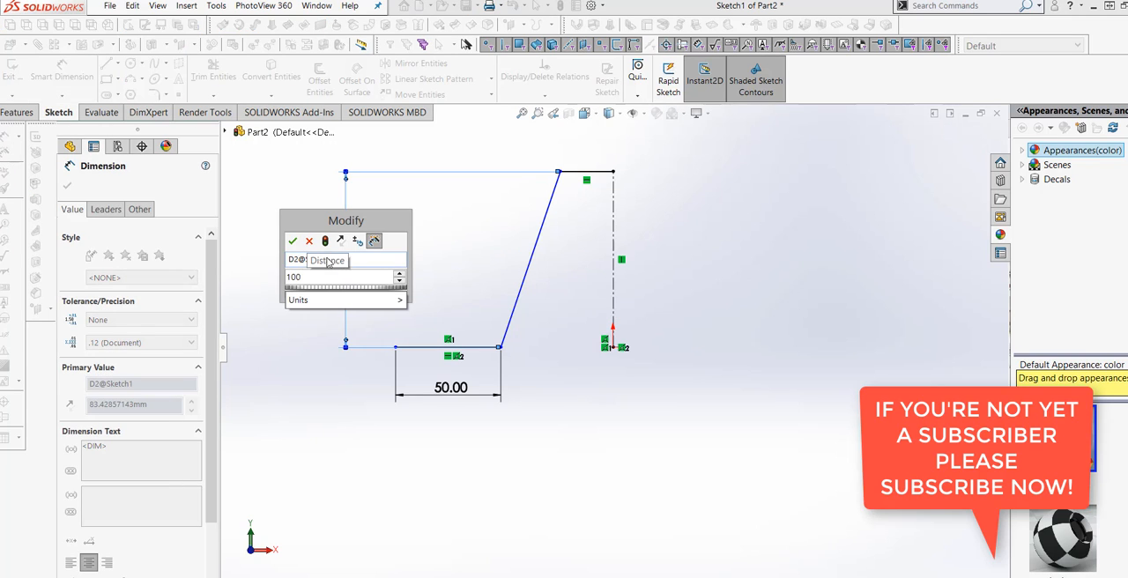
click(324, 240)
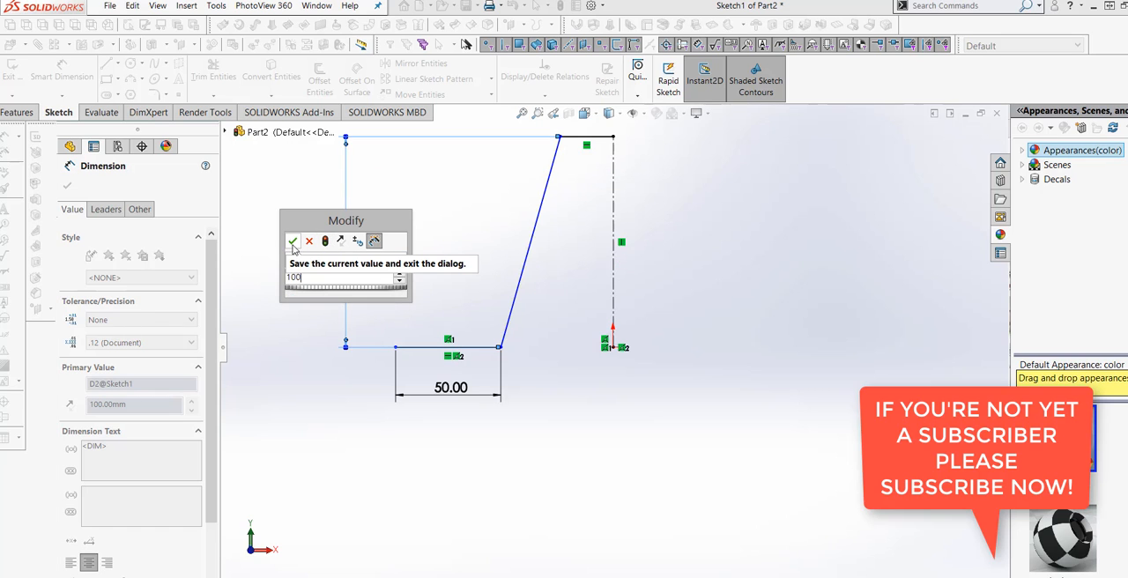
click(292, 243)
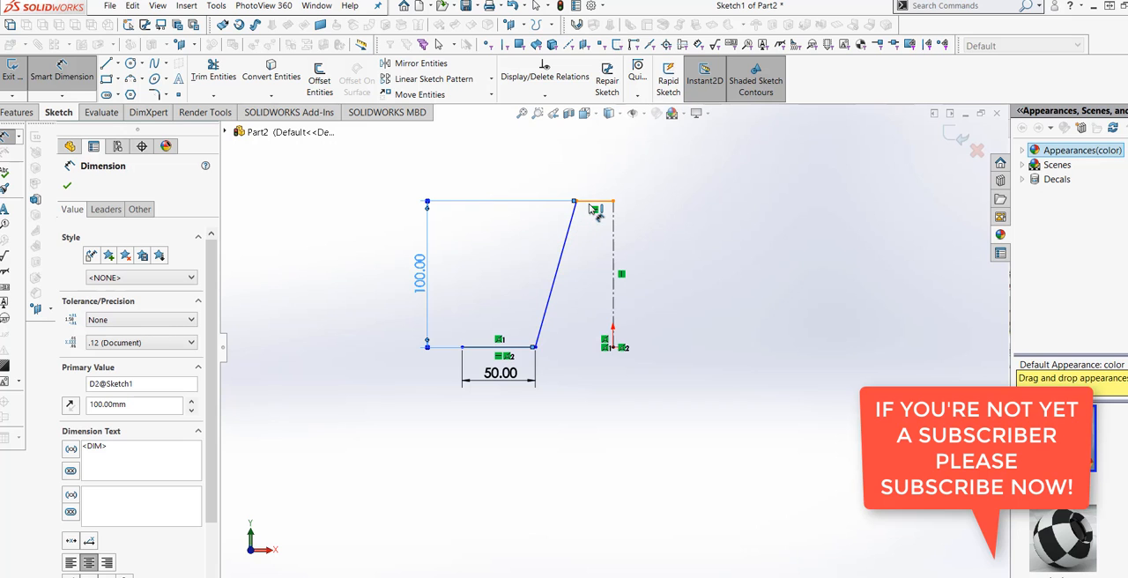
- Dimension the horizontal top line's length as 25 mm and finish dimensioning
click(594, 203)
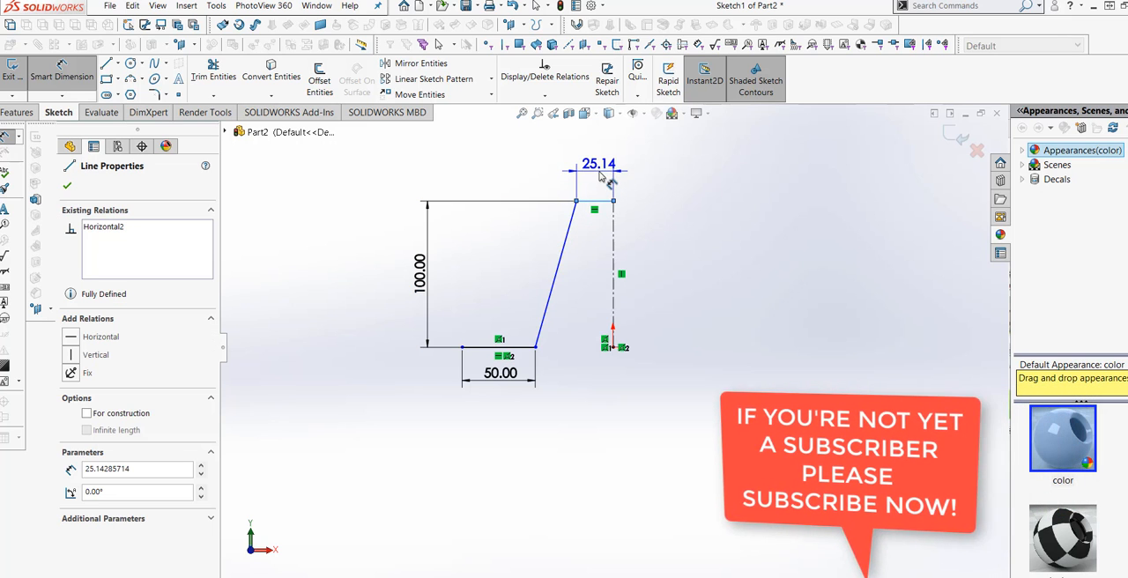
click(599, 176)
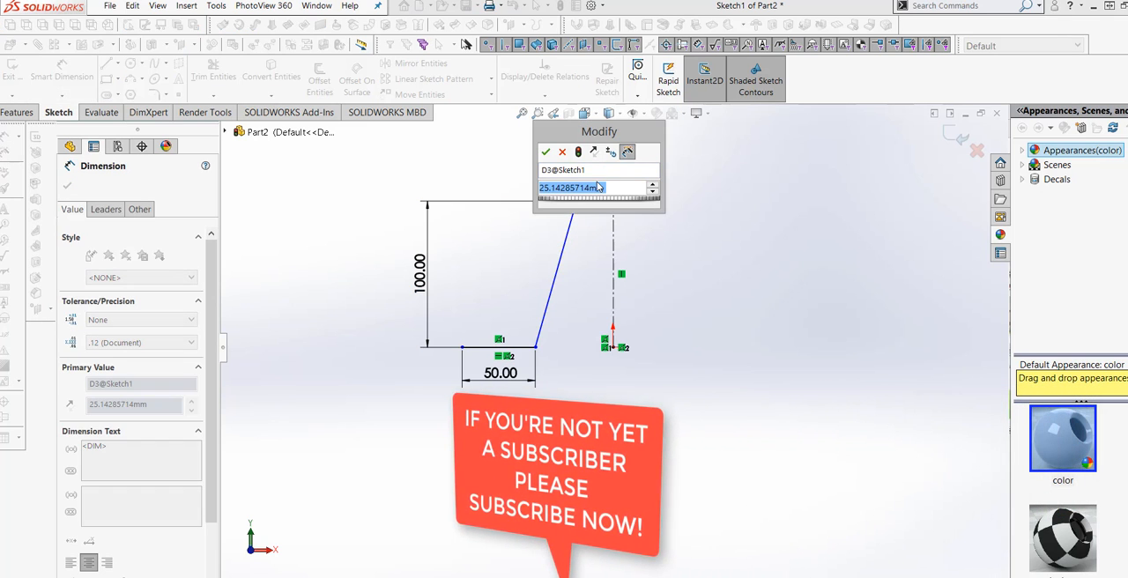
text(25)
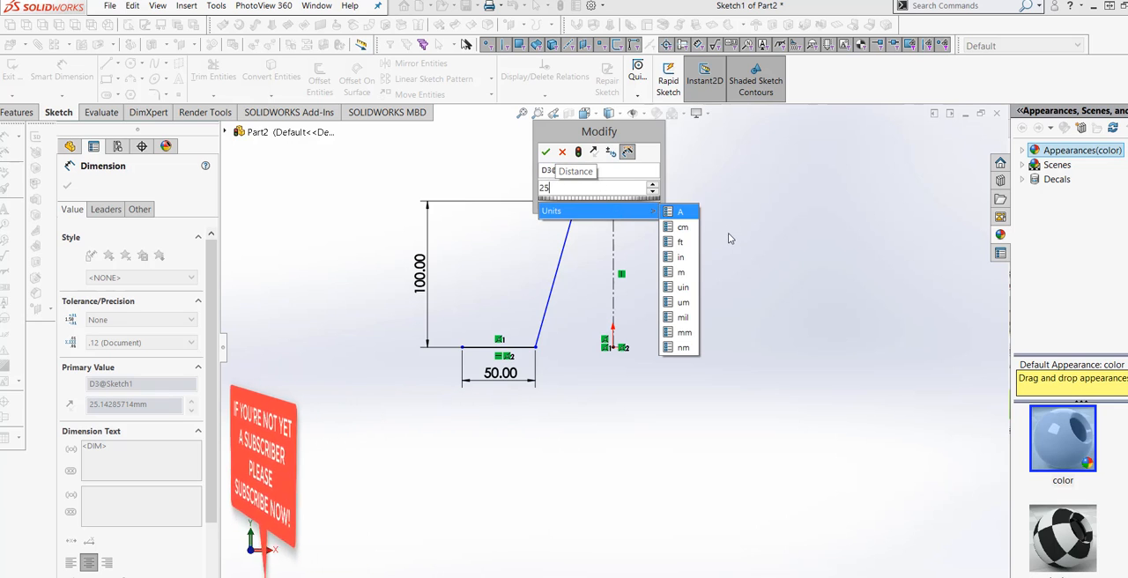
click(684, 332)
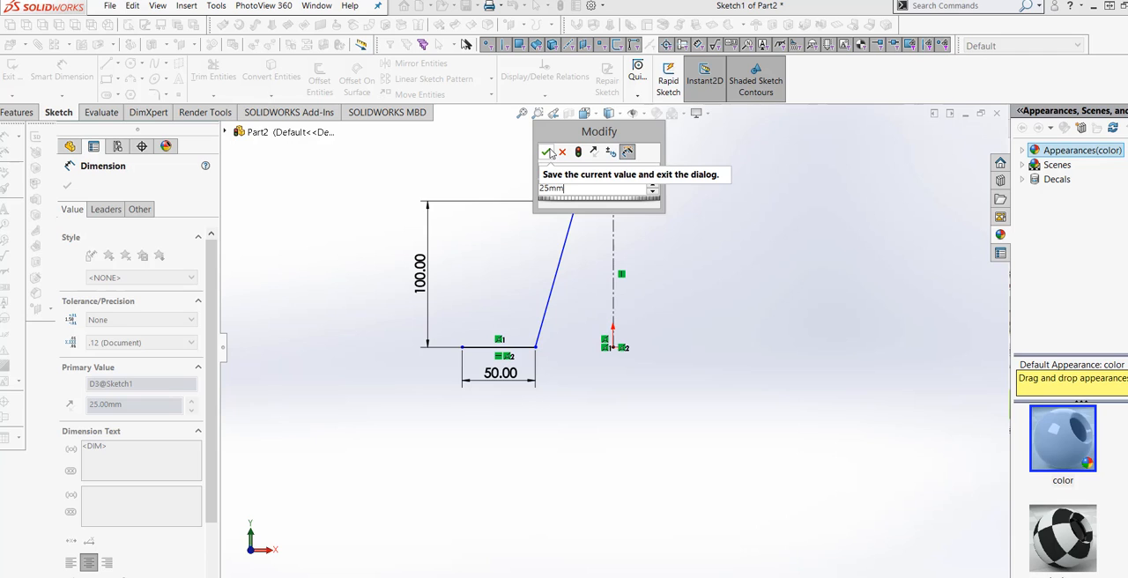
click(548, 152)
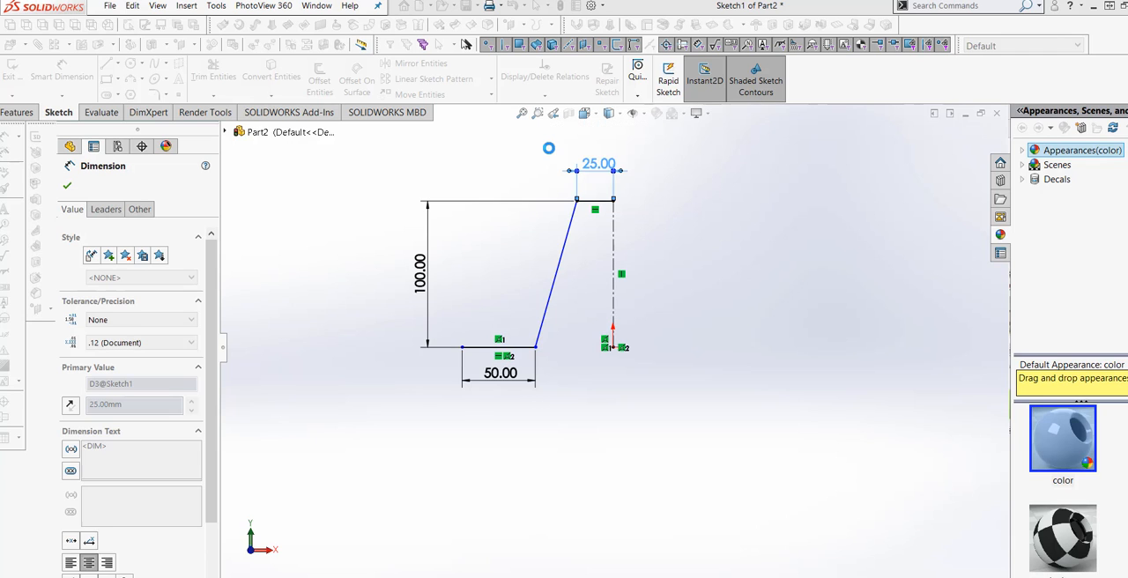
click(685, 286)
scroll(677, 283, down, 3)
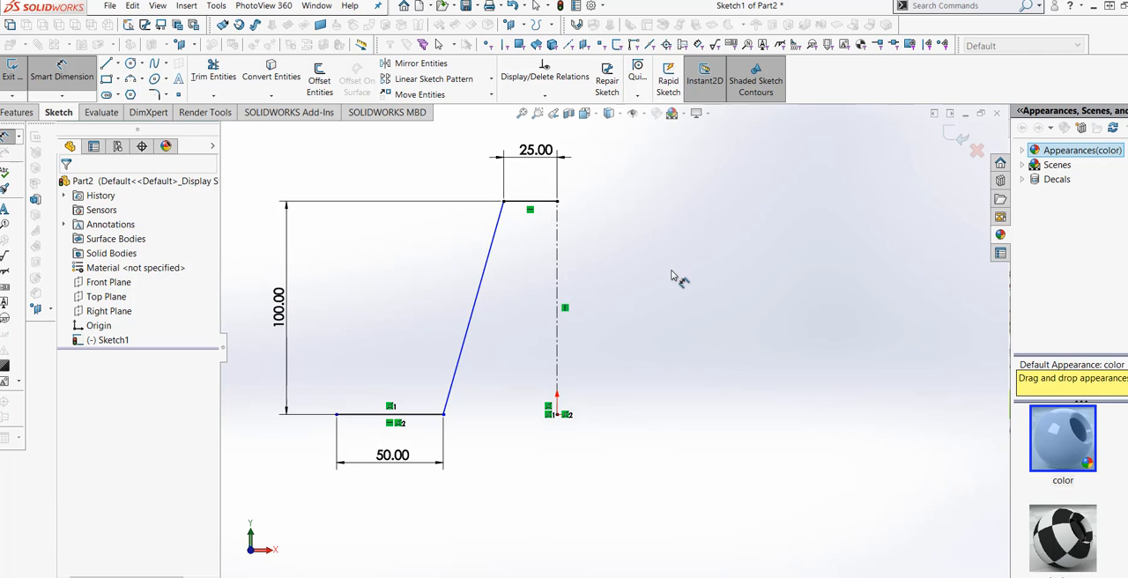
click(79, 84)
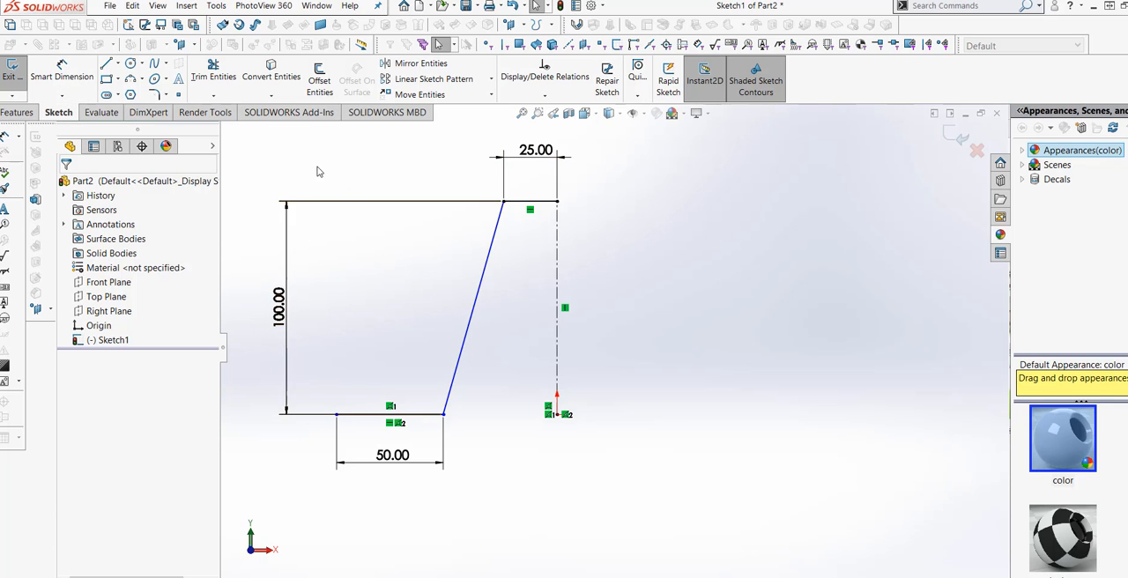
- Mirror the base line, the slanted line and the top line about the vertical centerline, keeping the originals
click(426, 67)
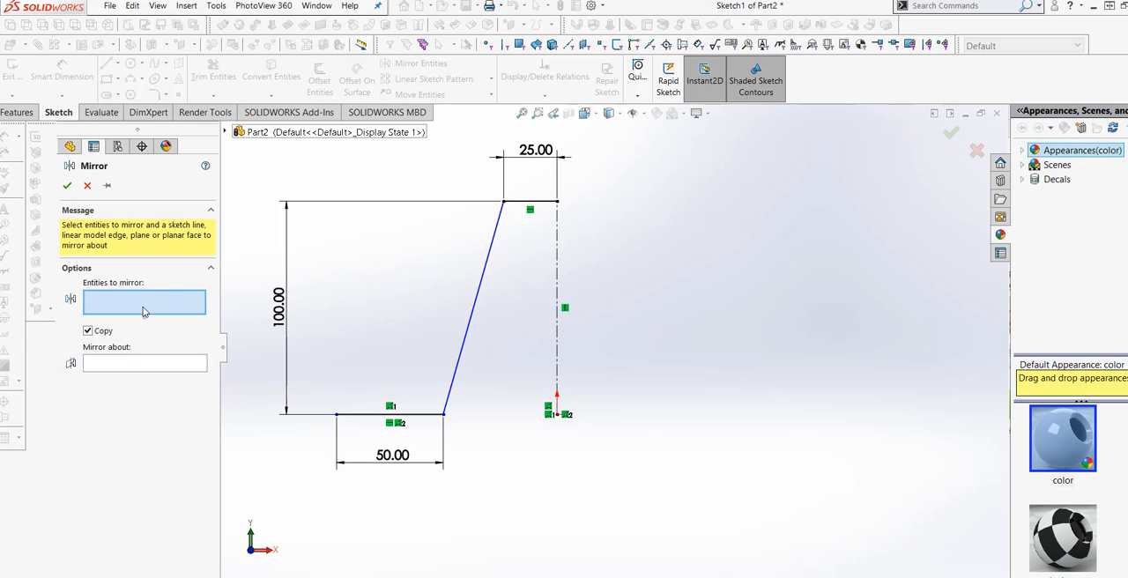
click(386, 414)
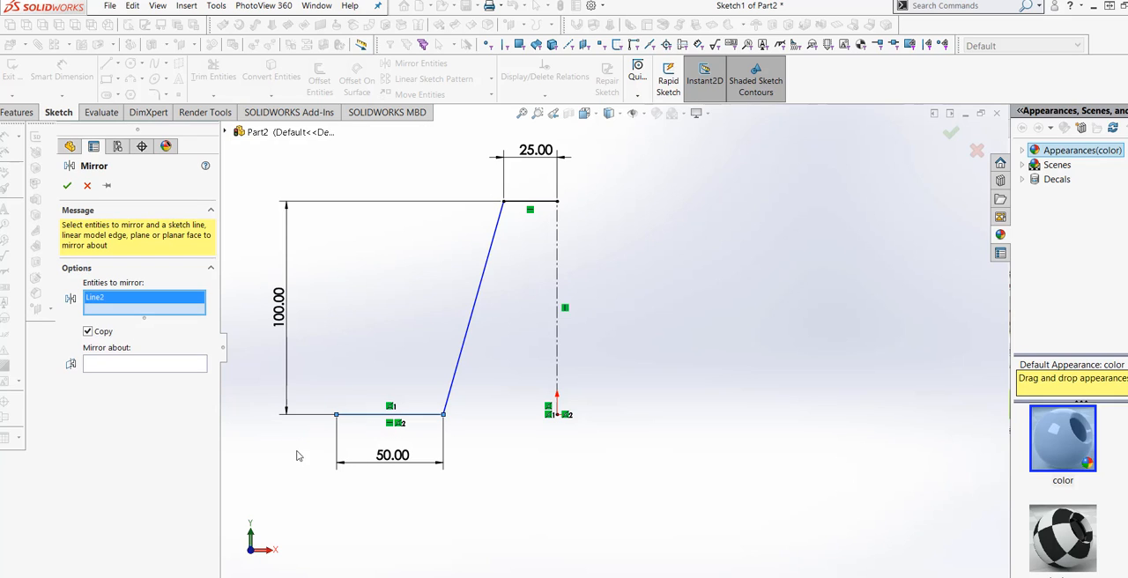
click(466, 345)
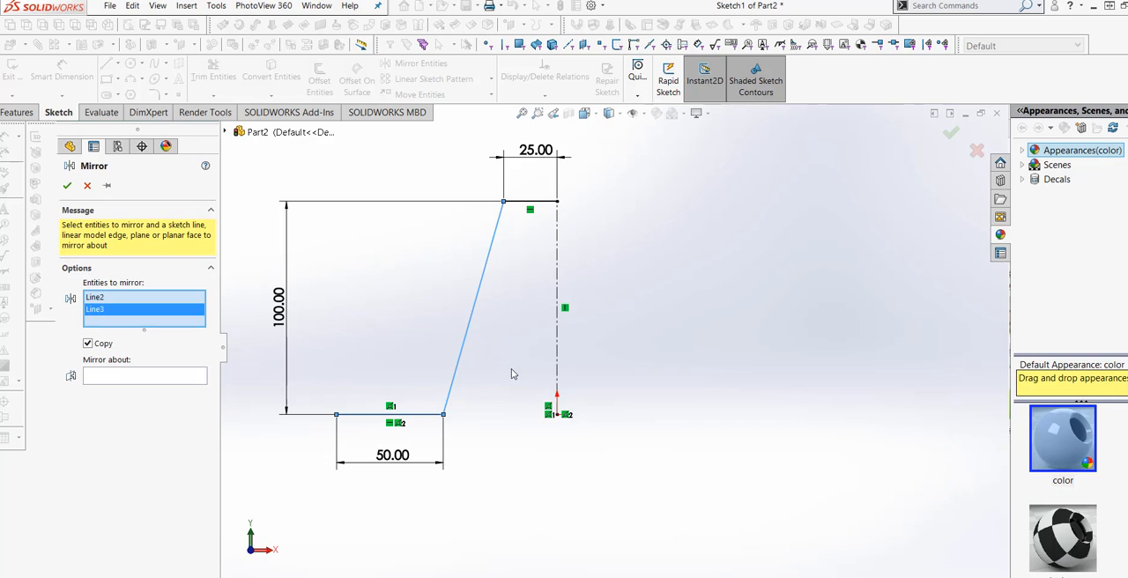
click(527, 204)
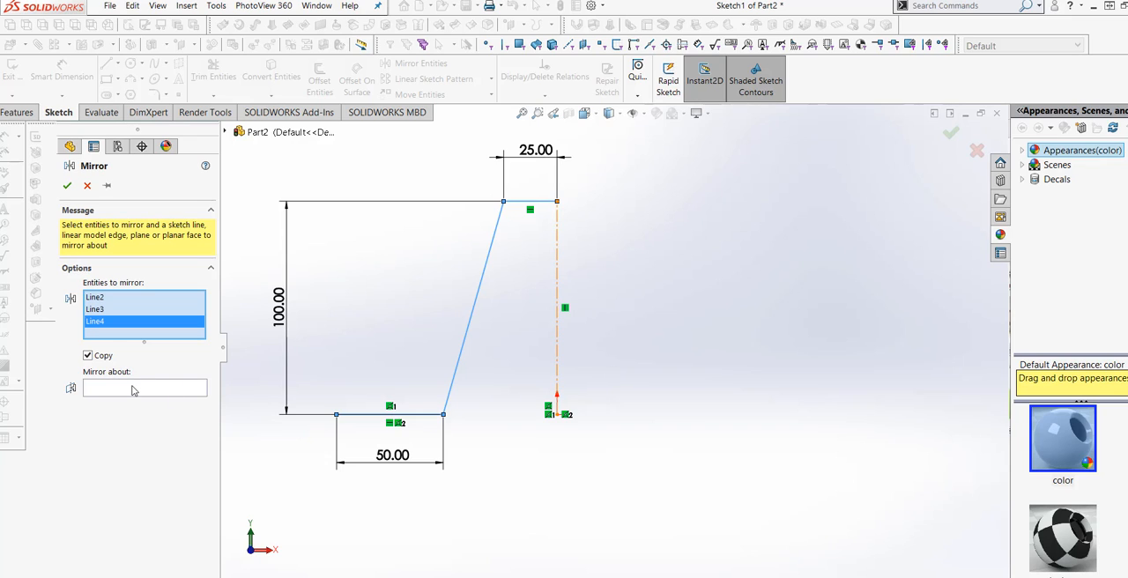
click(132, 391)
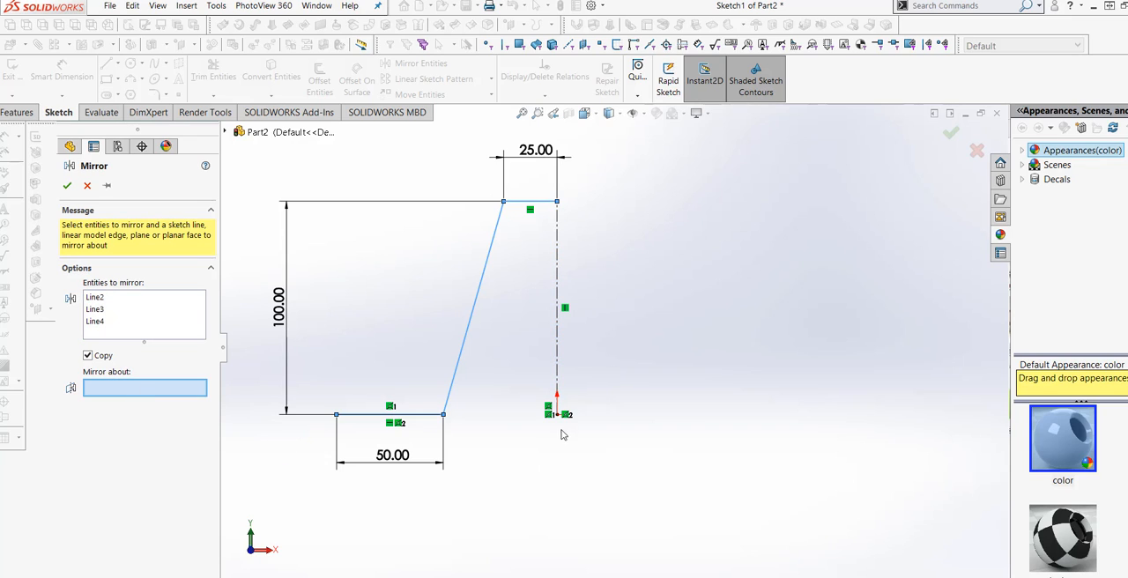
click(557, 353)
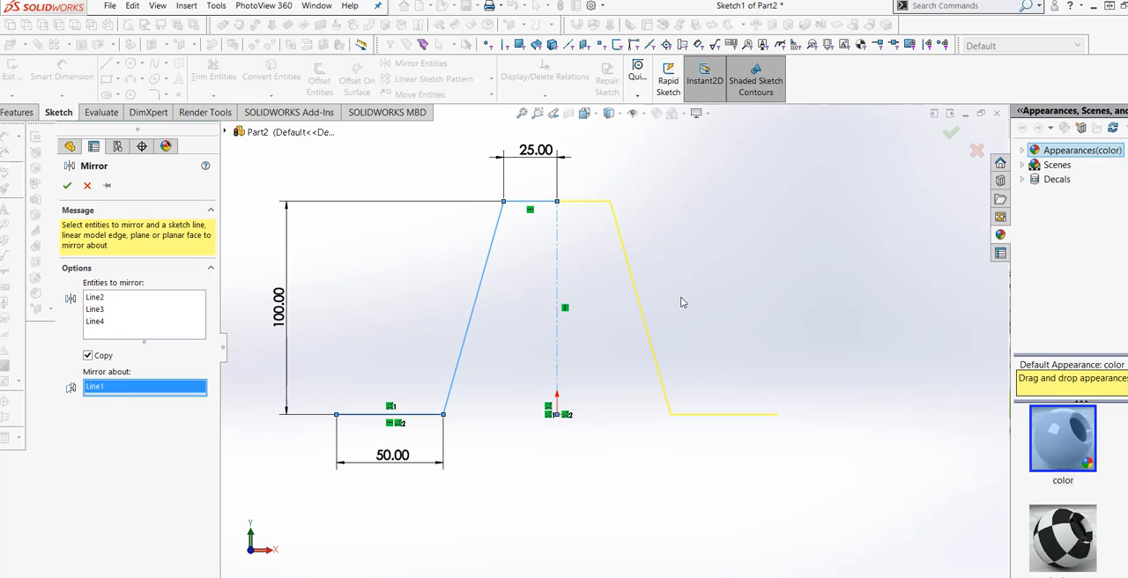
click(67, 185)
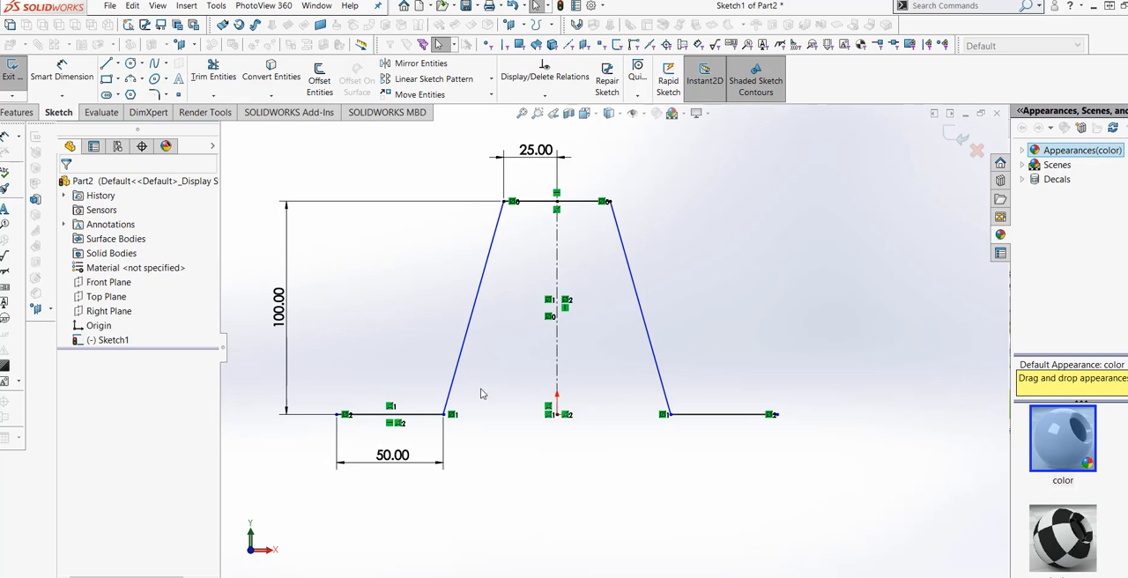
- Set up a 5 mm sketch fillet at the corner between the left slanted line and the top line, accepting removal of the conflicting relation
scroll(599, 455, up, 2)
scroll(617, 461, down, 2)
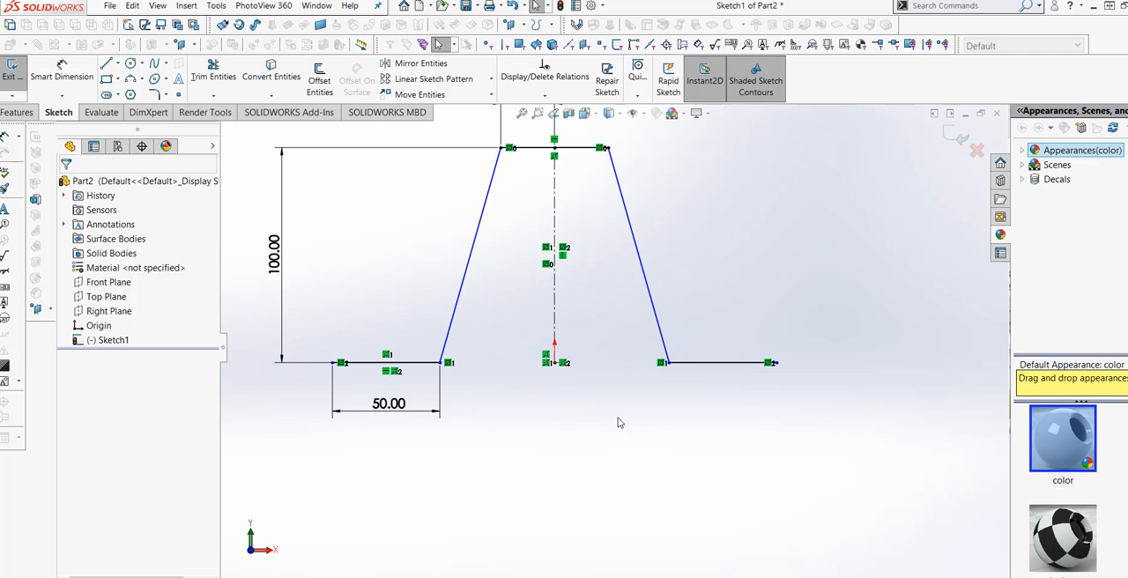
scroll(640, 412, up, 1)
scroll(570, 304, down, 1)
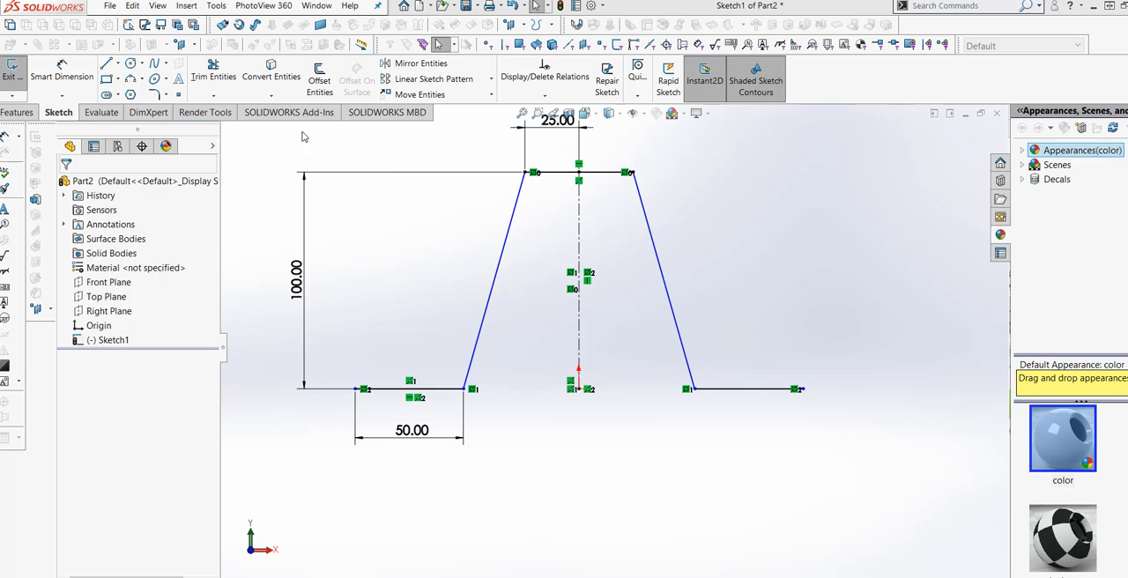
click(155, 94)
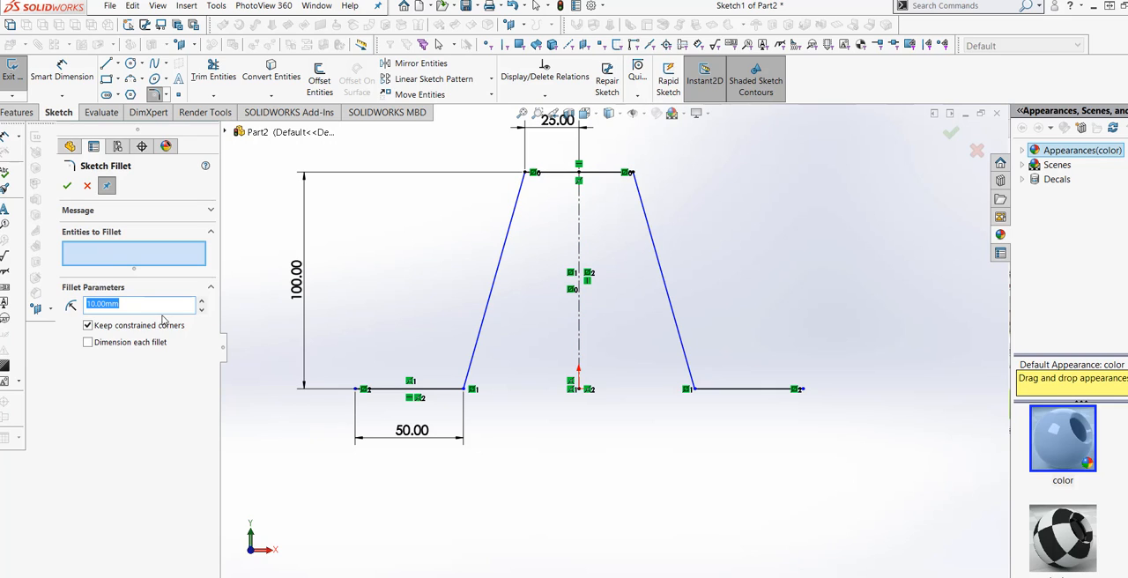
click(113, 262)
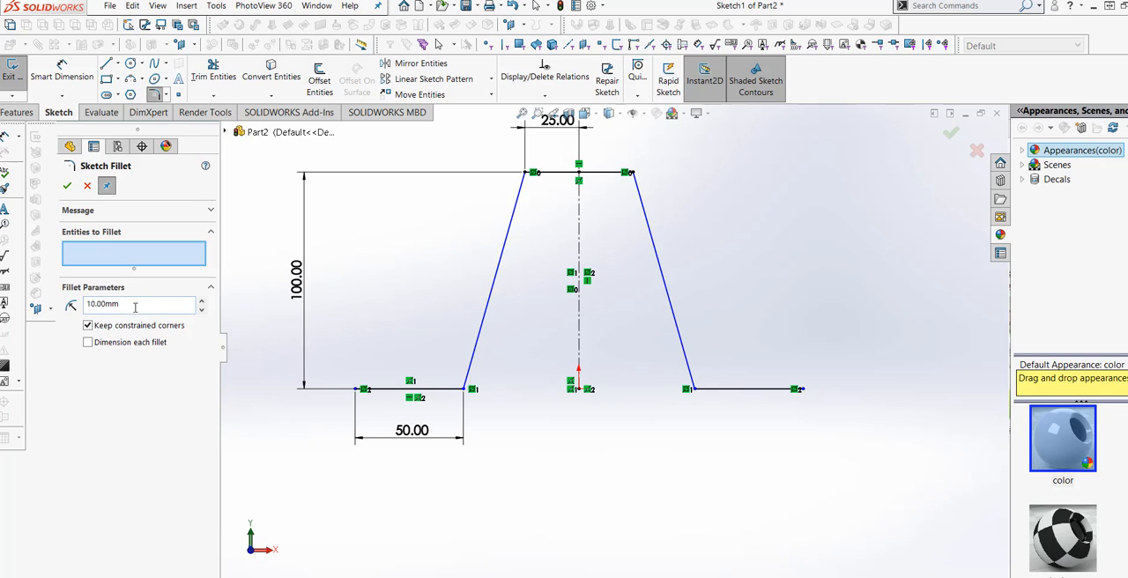
drag(134, 307, 84, 304)
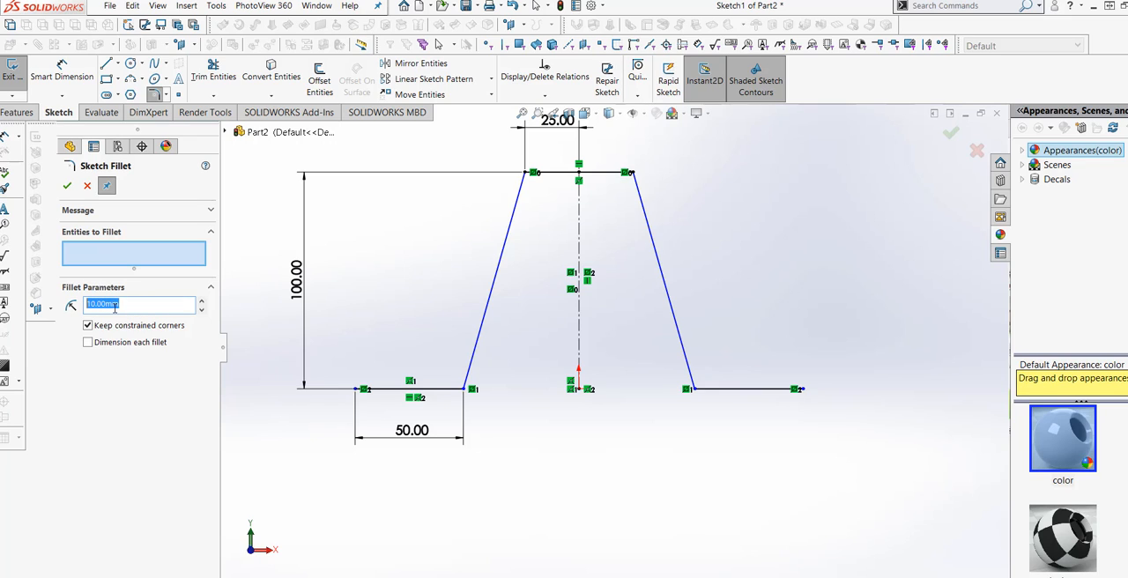
text(5)
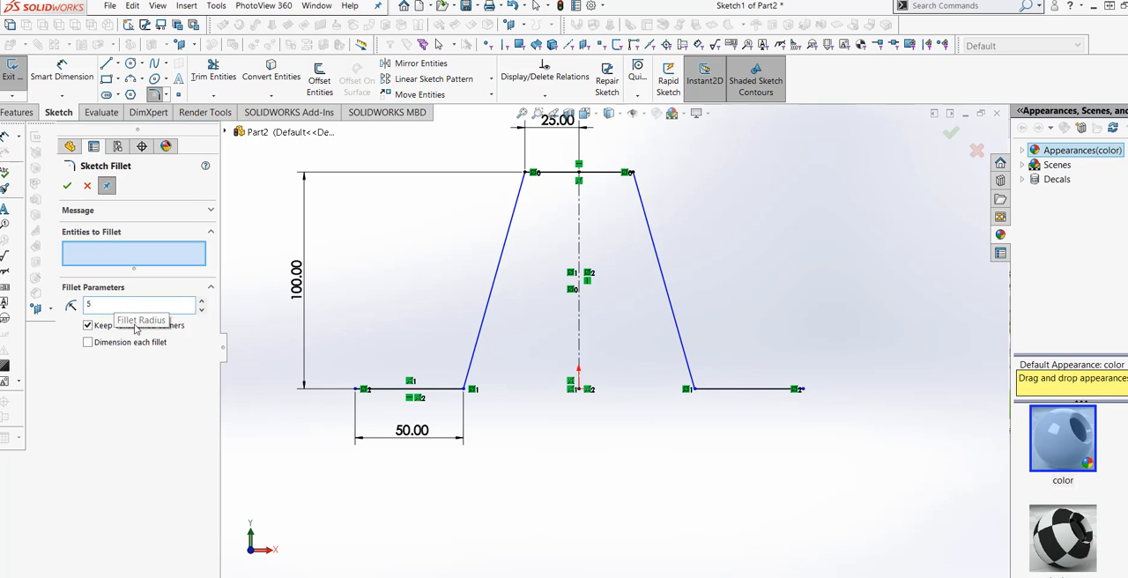
click(120, 258)
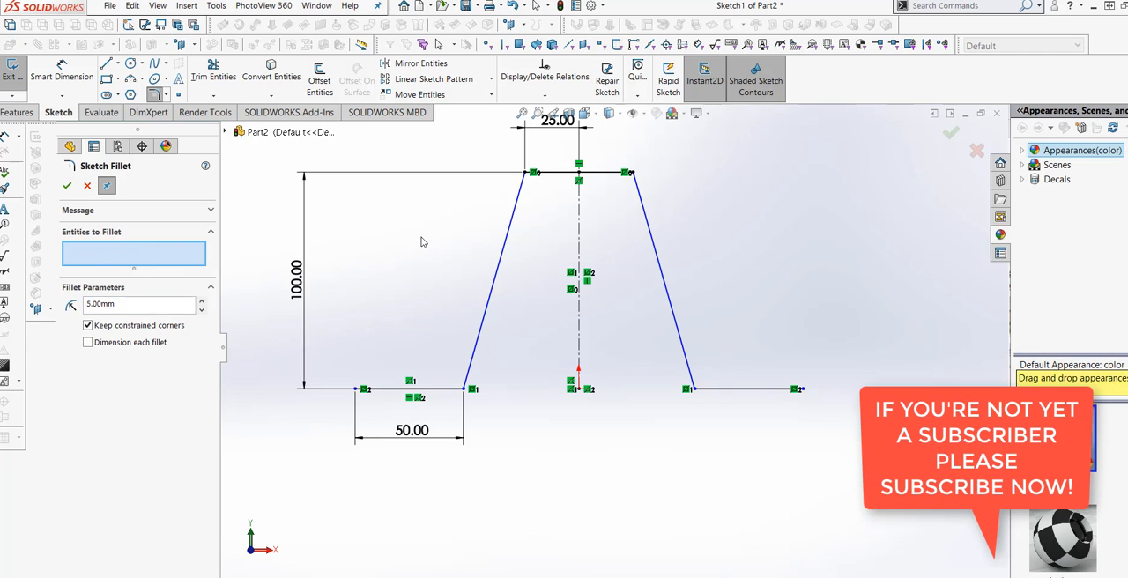
click(516, 217)
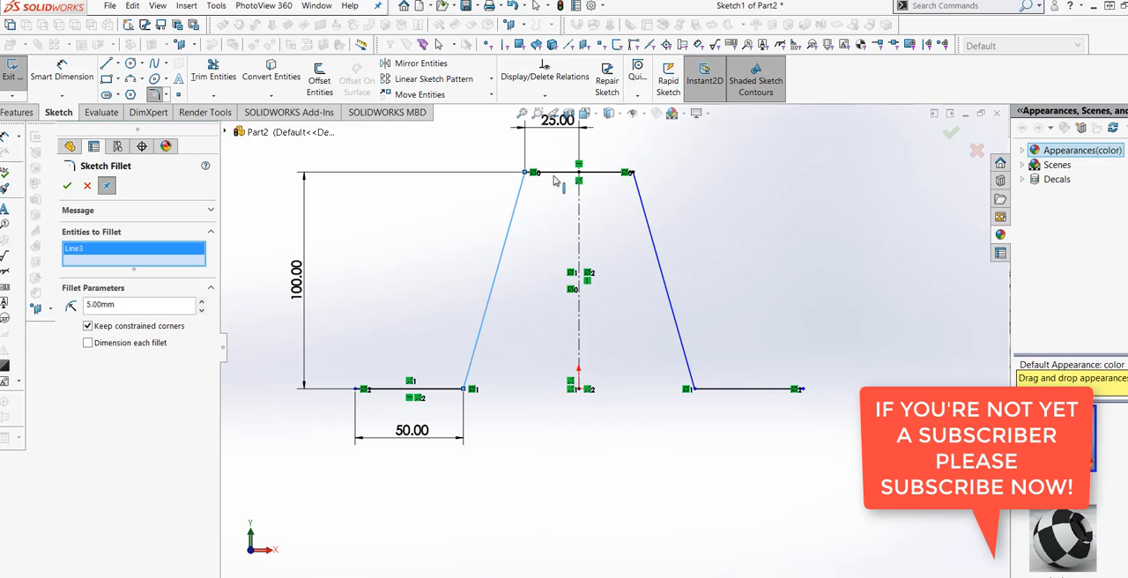
click(554, 180)
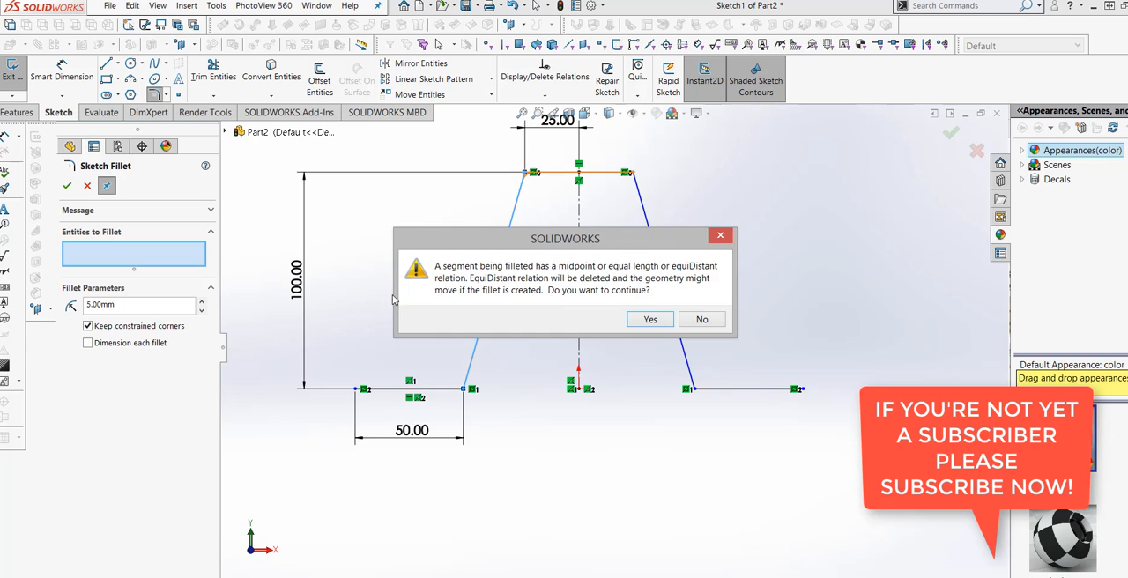
click(649, 319)
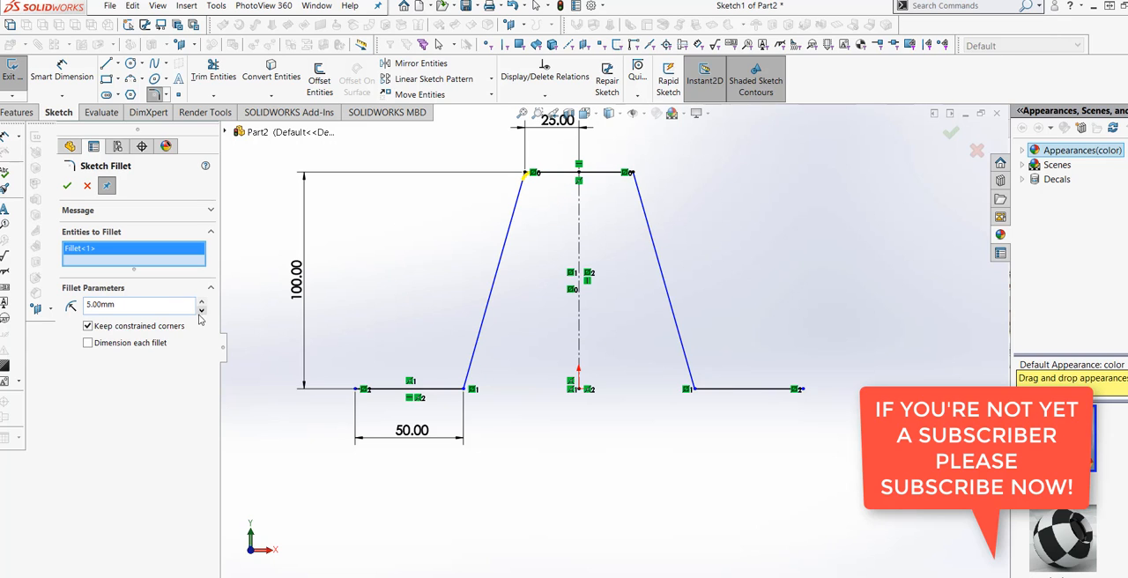
- Try a 10 mm radius for the pending corner fillet and settle on 20 mm
double_click(115, 304)
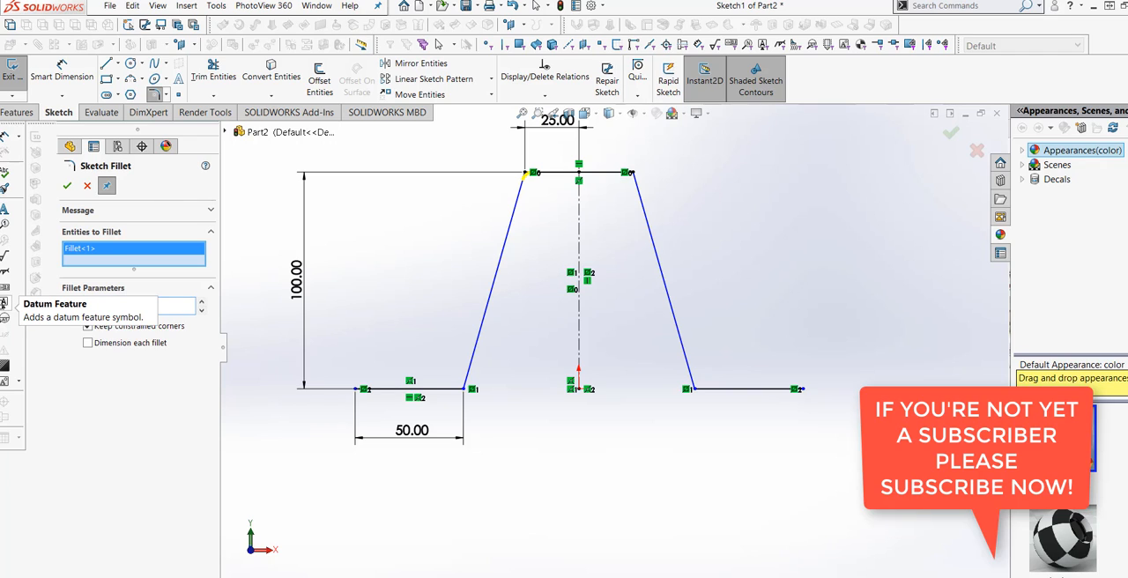
text(10)
key(Return)
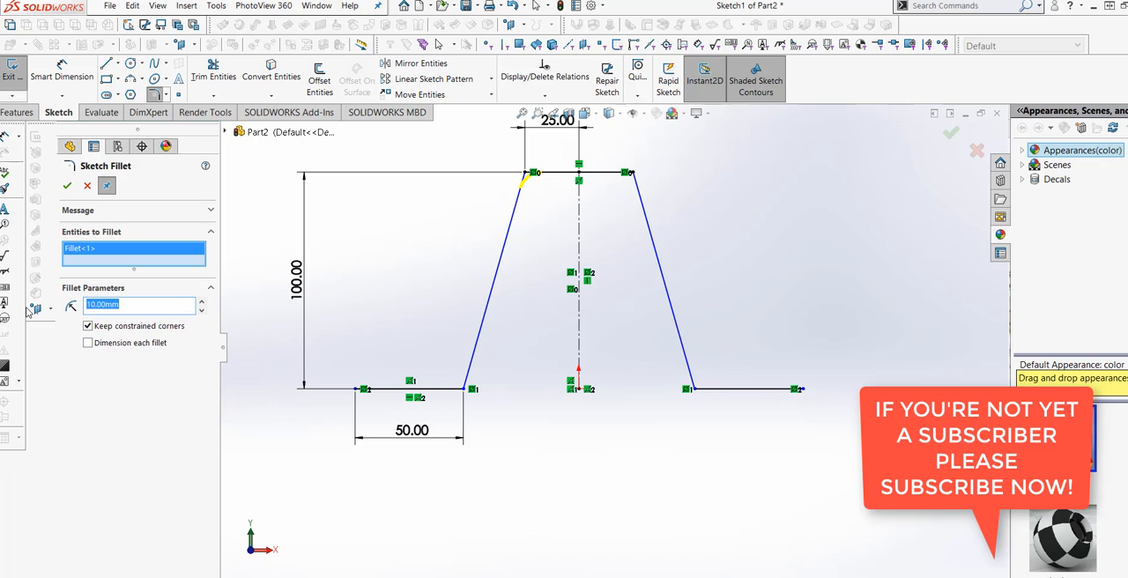
text(15)
text(20)
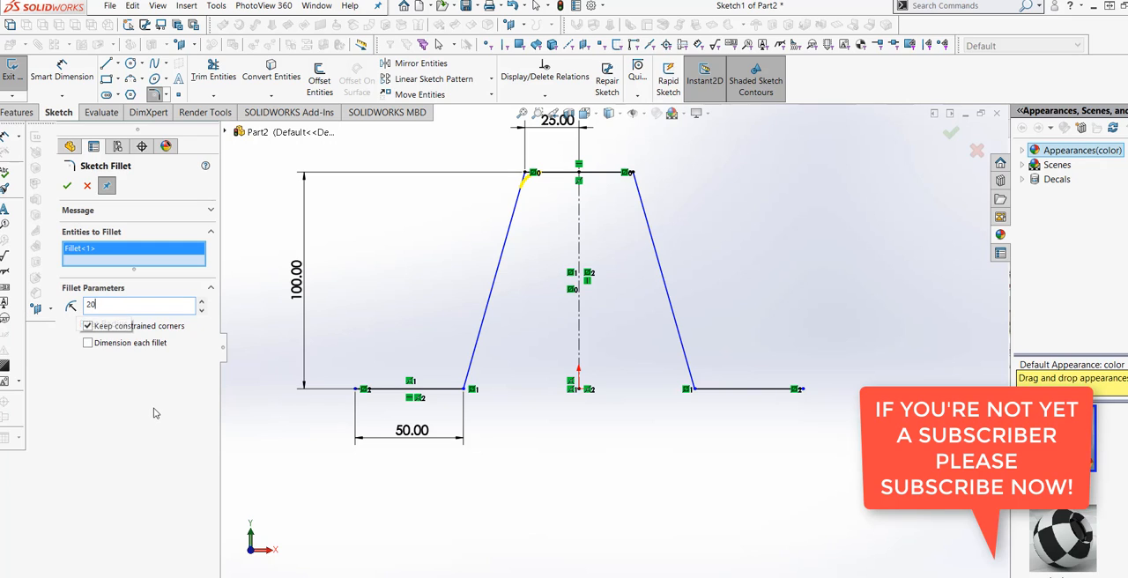
key(Return)
- Add the corner between the top line and the right slanted line, accept the relation removal, and apply the fillets to both upper corners
click(596, 174)
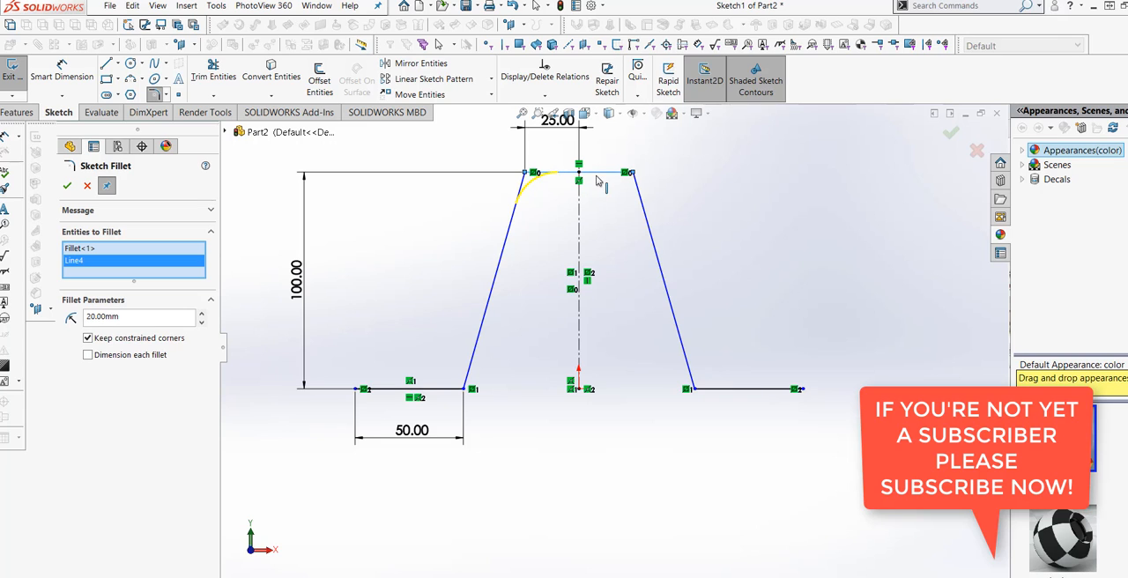
key(Return)
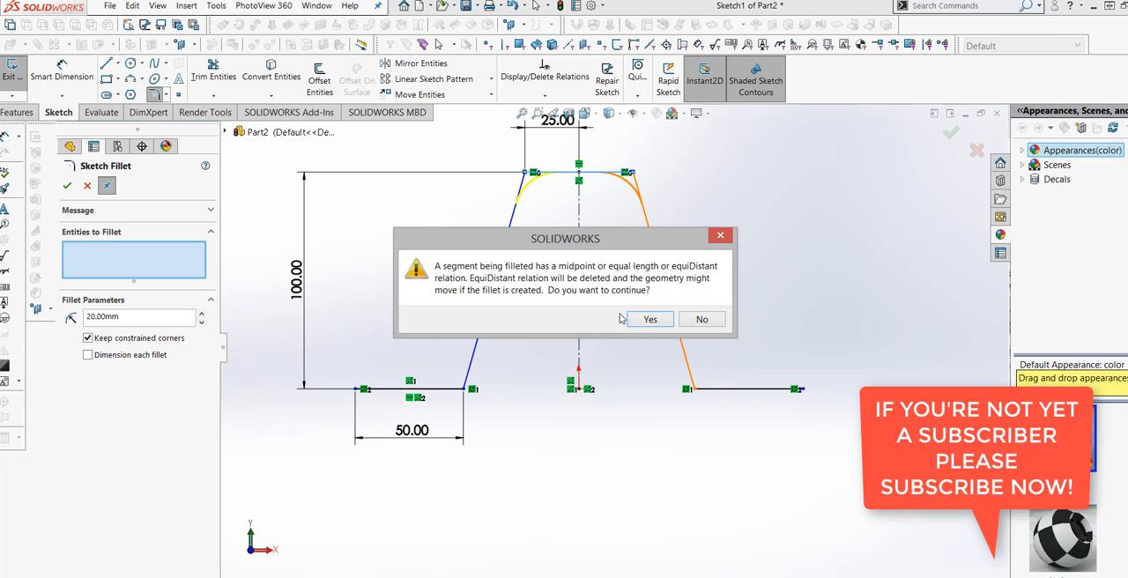
click(646, 320)
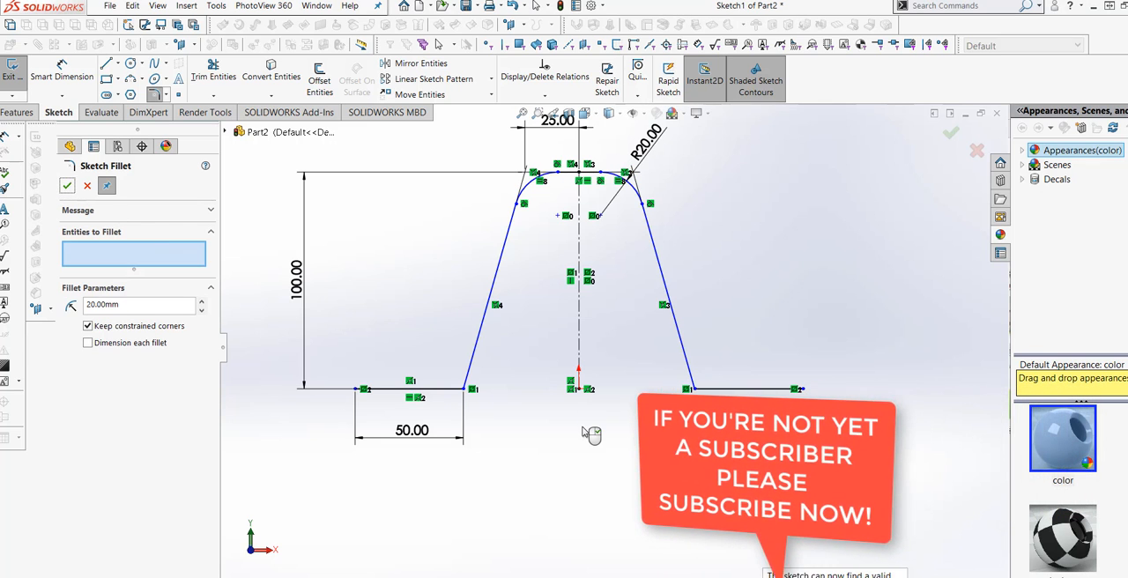
scroll(596, 234, up, 1)
scroll(596, 235, down, 2)
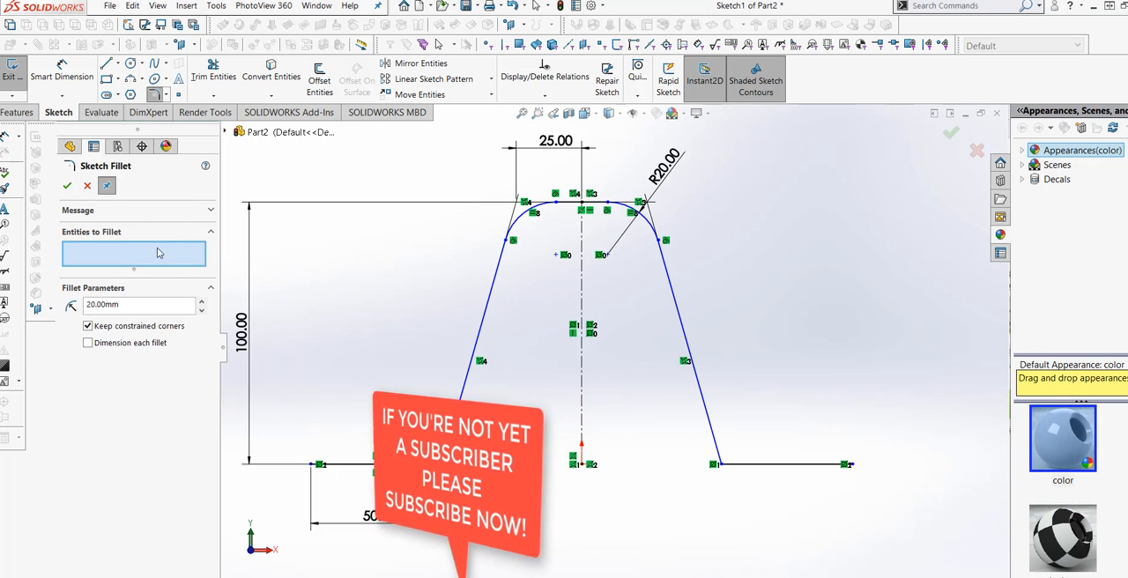
click(67, 185)
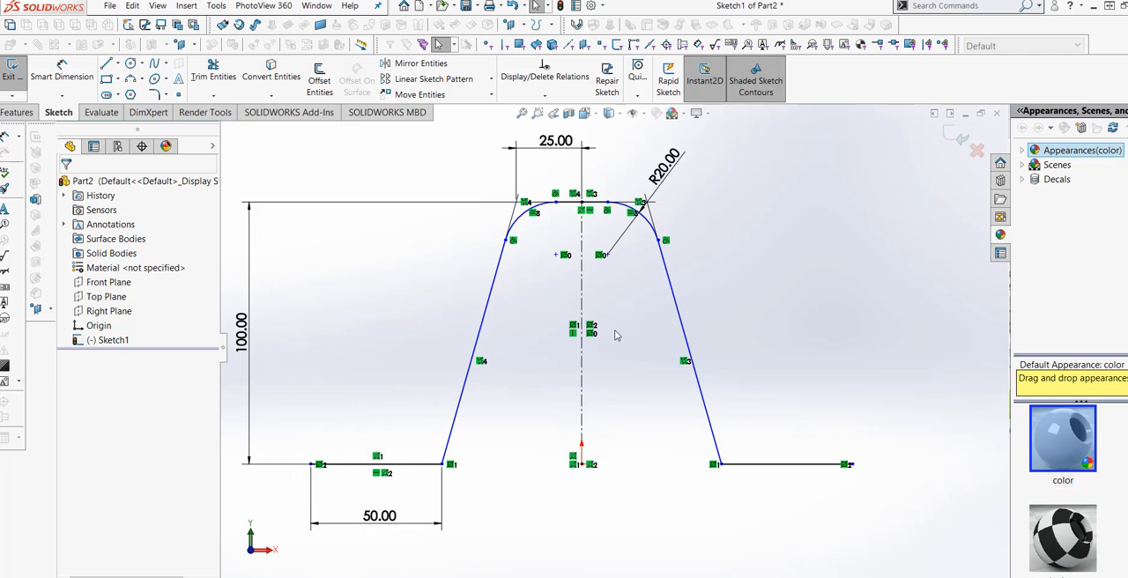
- Fillet both lower corners, where the slanted lines meet the base lines, with a 20 mm radius and finish filleting
scroll(659, 365, up, 1)
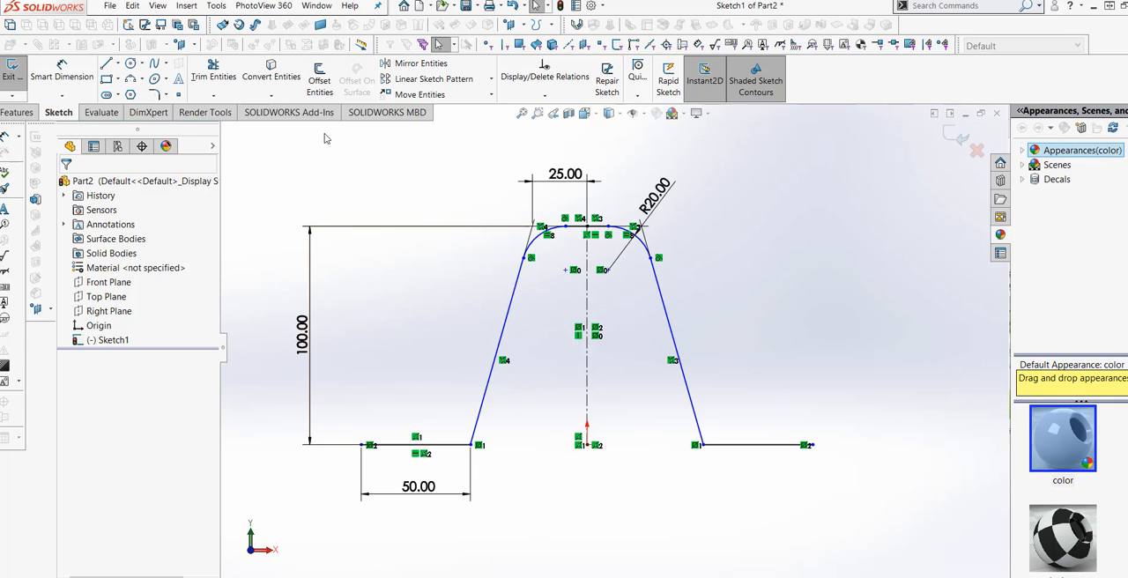
click(152, 95)
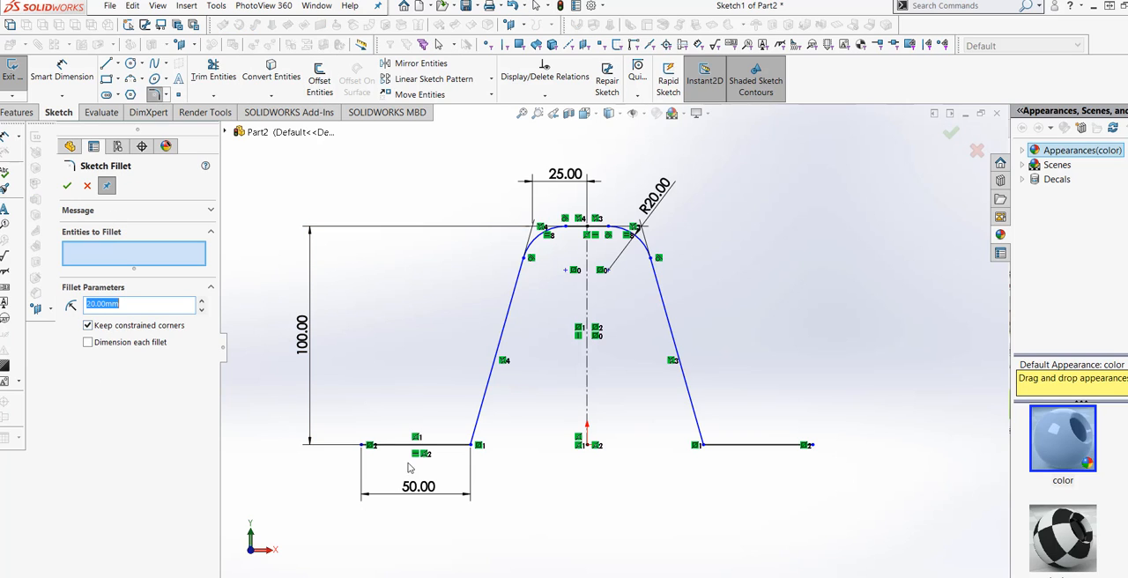
click(447, 445)
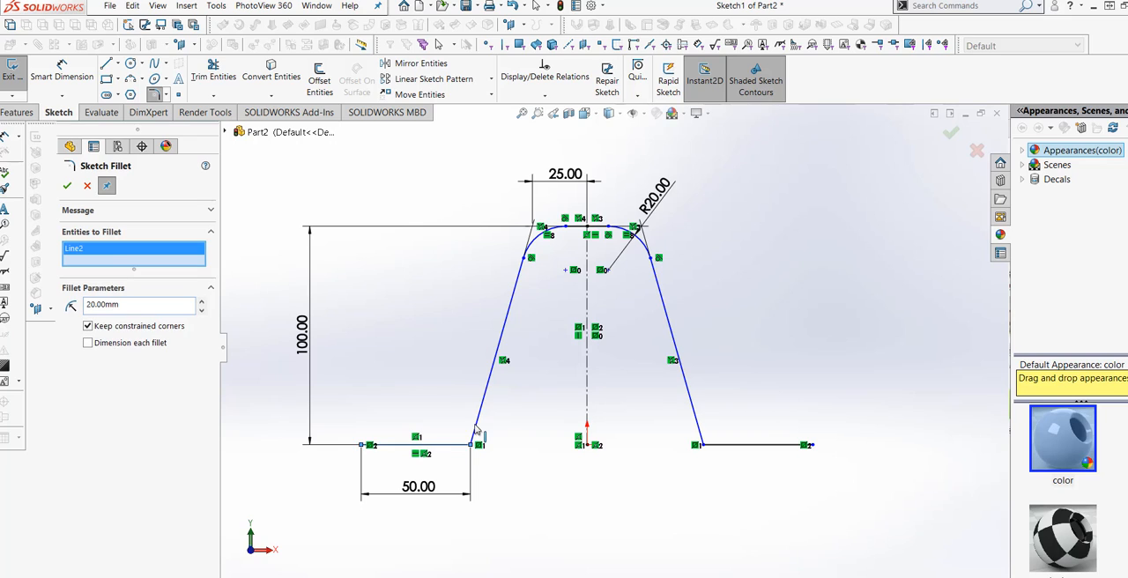
click(695, 421)
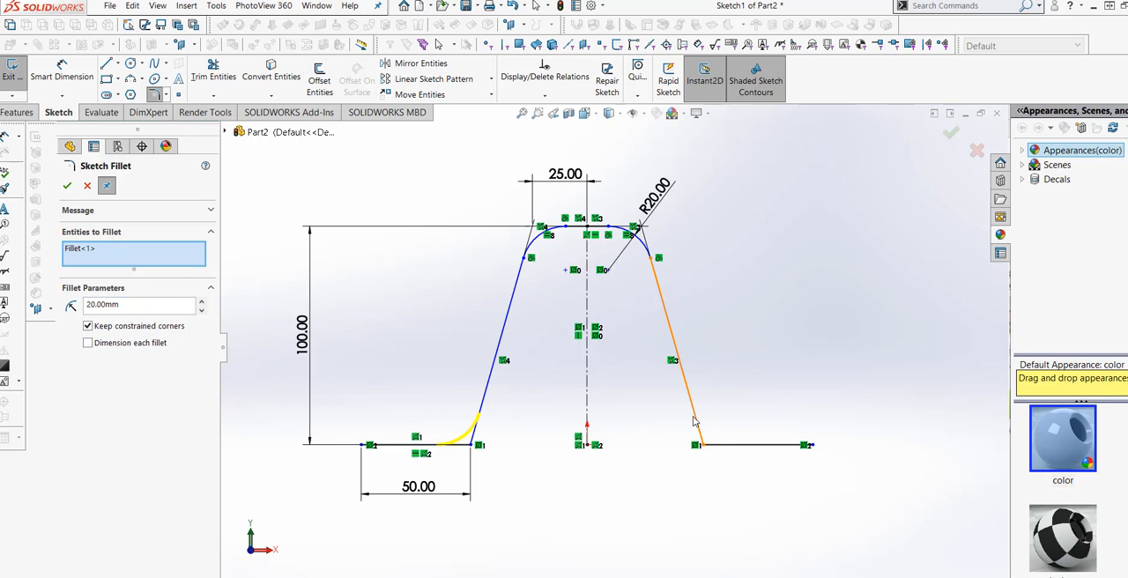
click(719, 446)
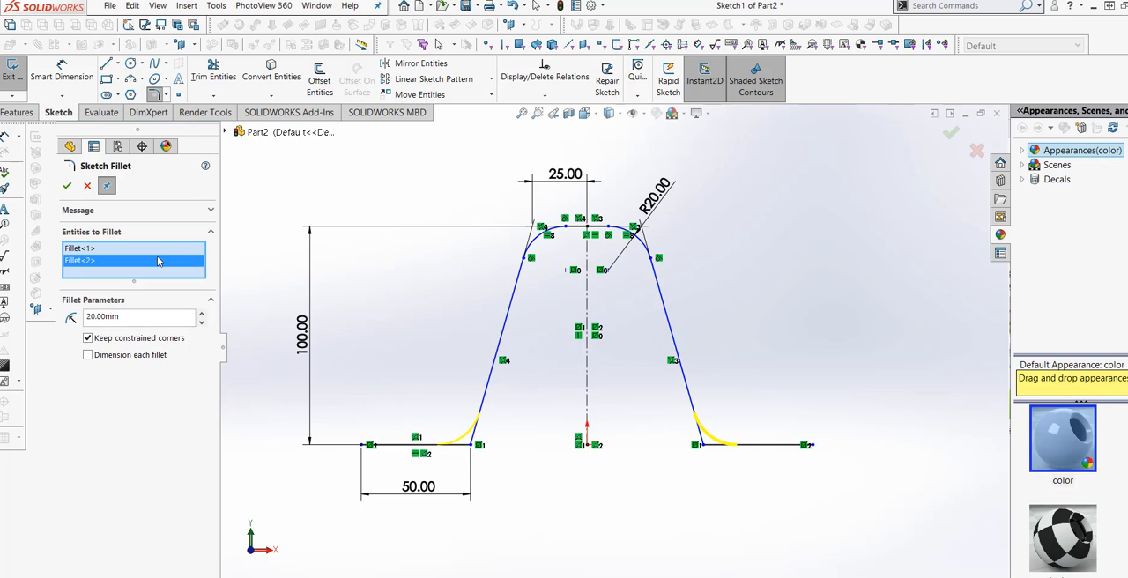
click(74, 187)
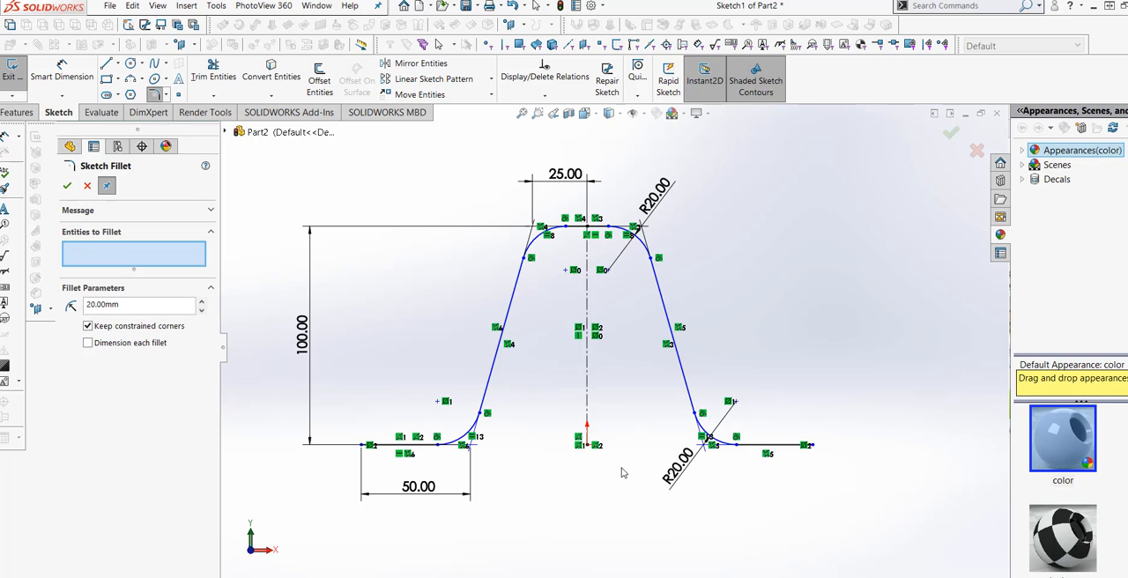
scroll(621, 473, up, 2)
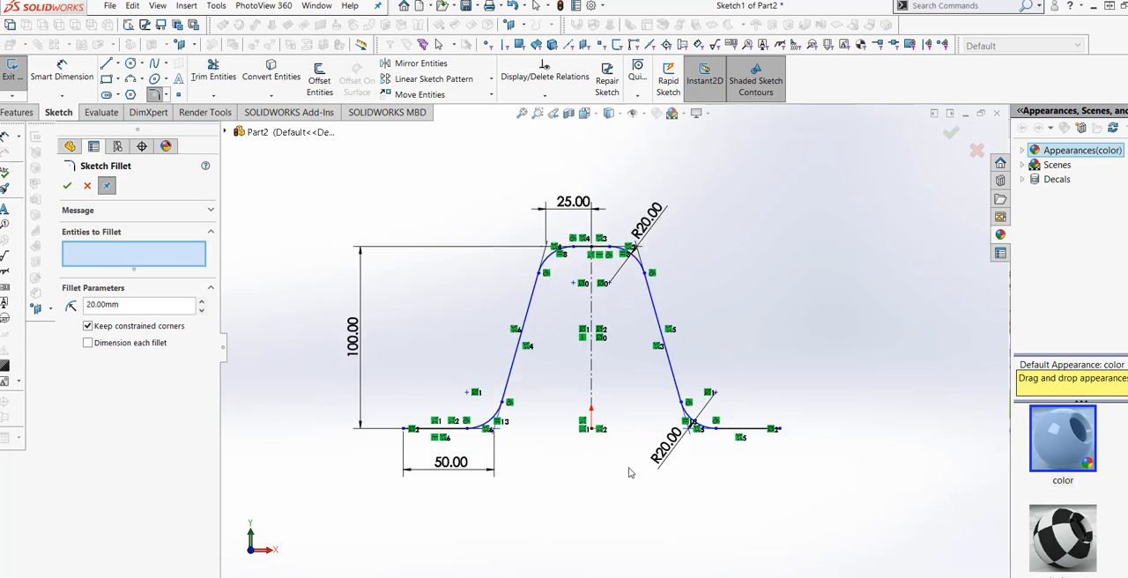
scroll(596, 436, down, 2)
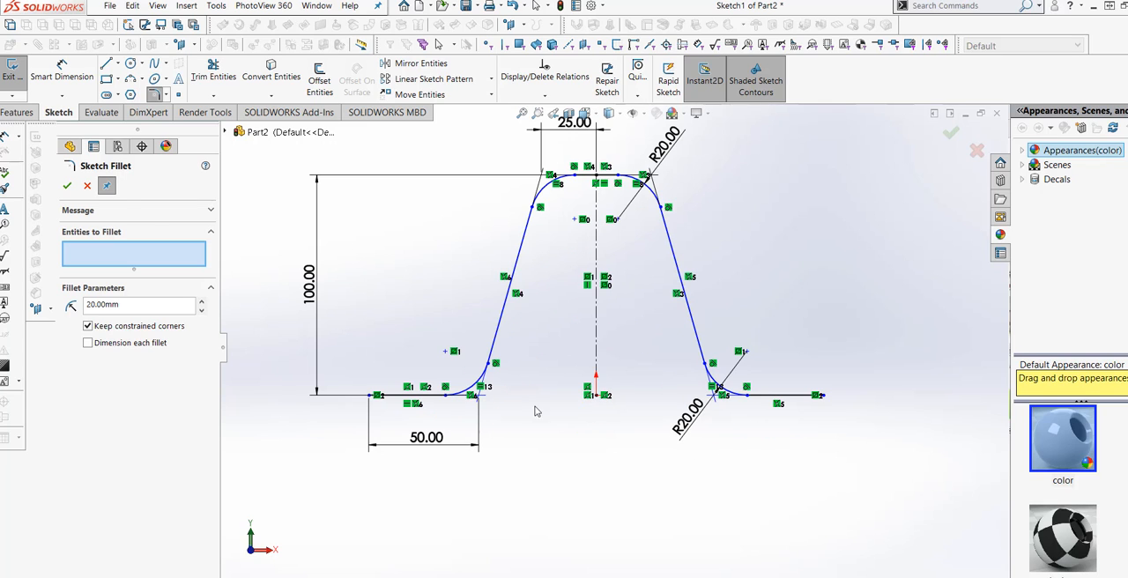
click(68, 187)
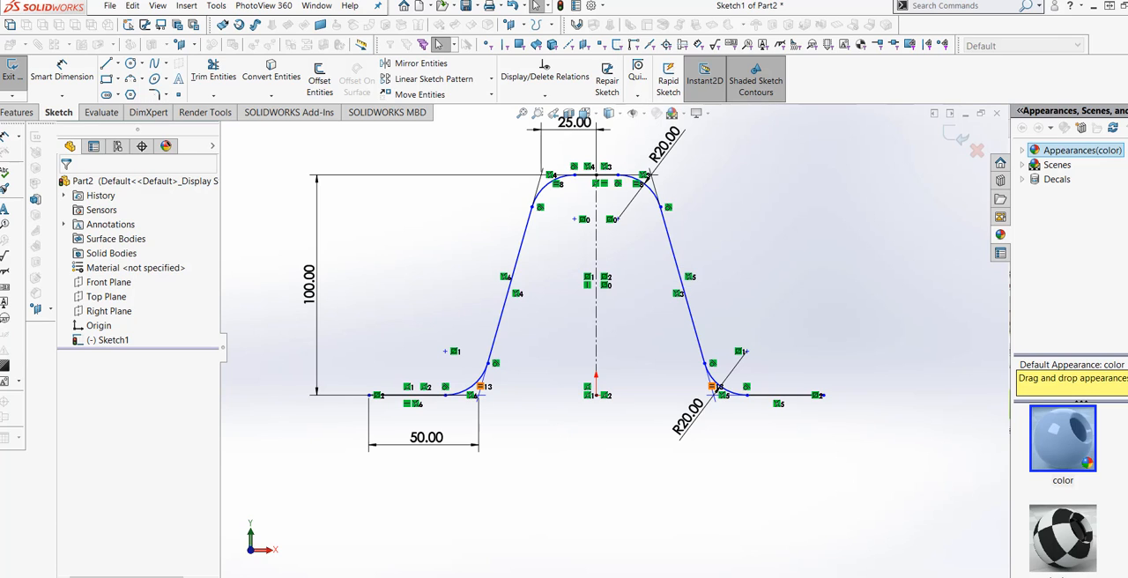
scroll(768, 342, down, 1)
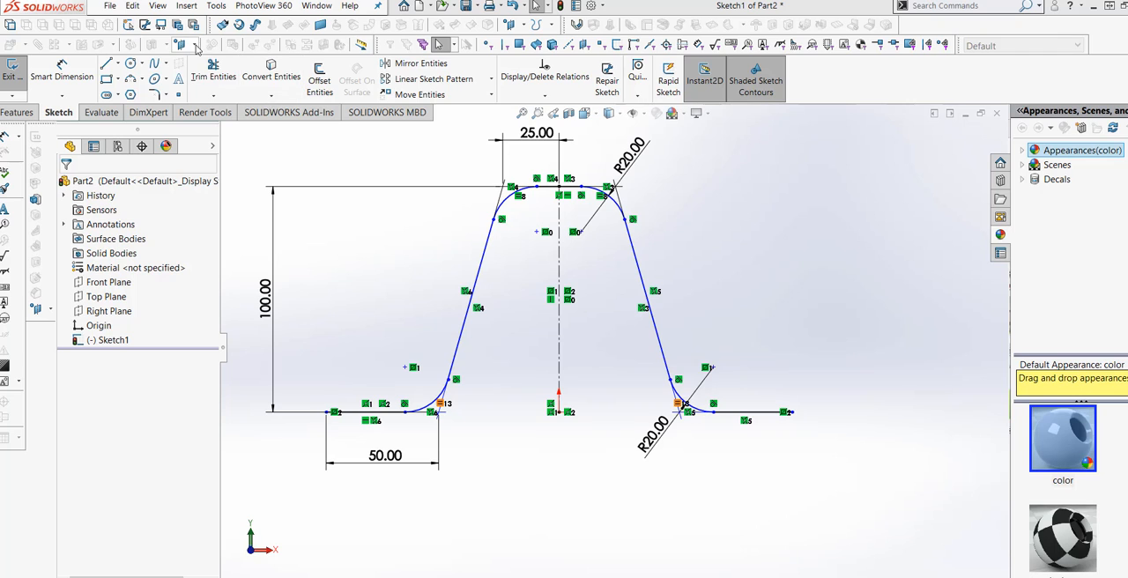
- Start an extruded surface from the hat-shaped sketch with a Mid Plane end condition and a 50 mm depth
click(188, 7)
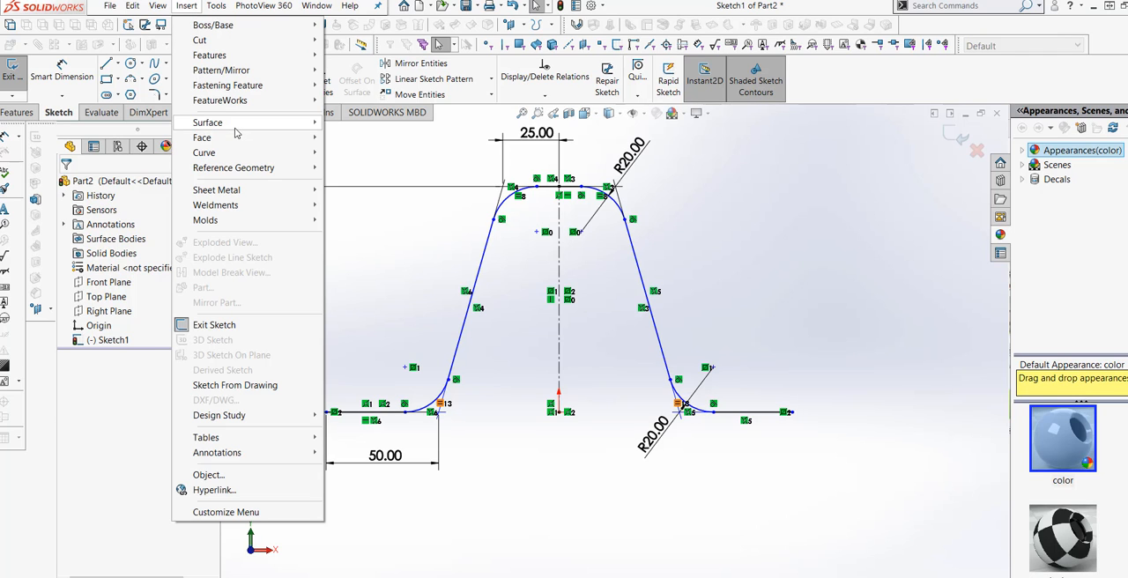
mouse_move(265, 122)
click(350, 126)
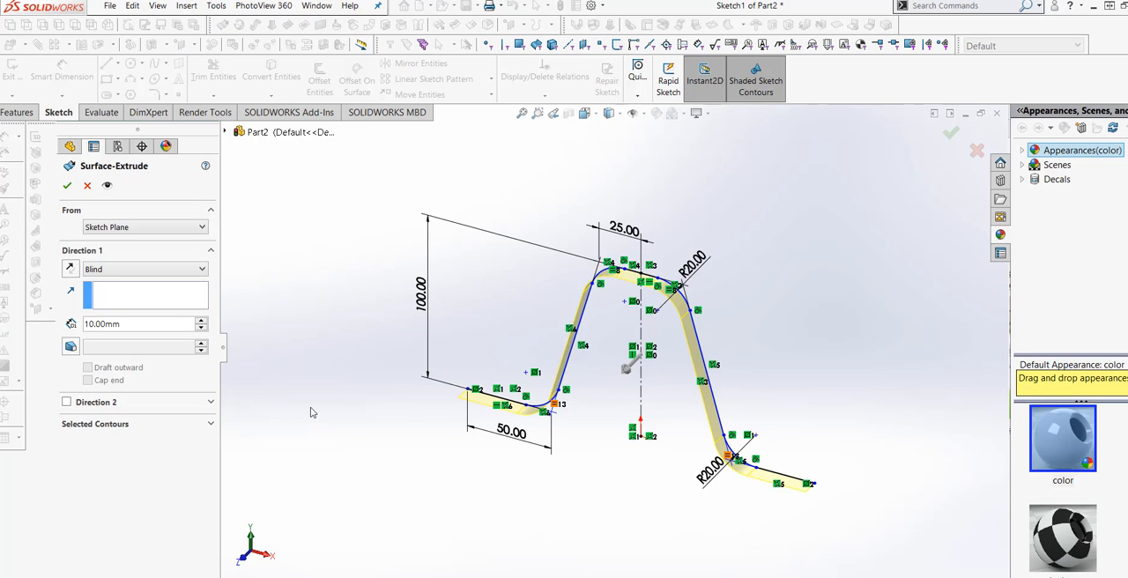
click(183, 278)
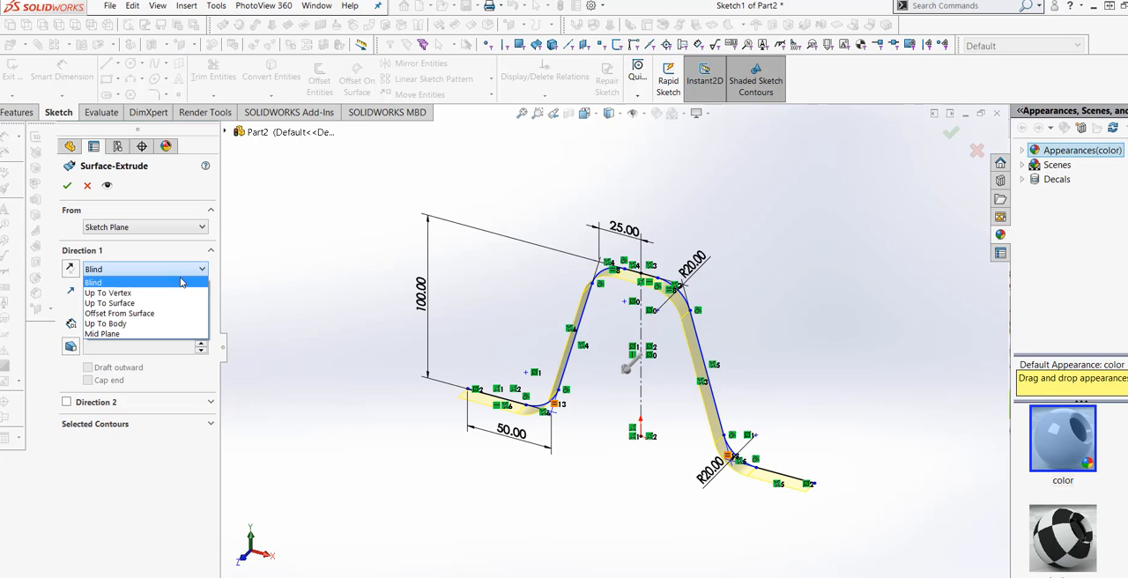
click(147, 331)
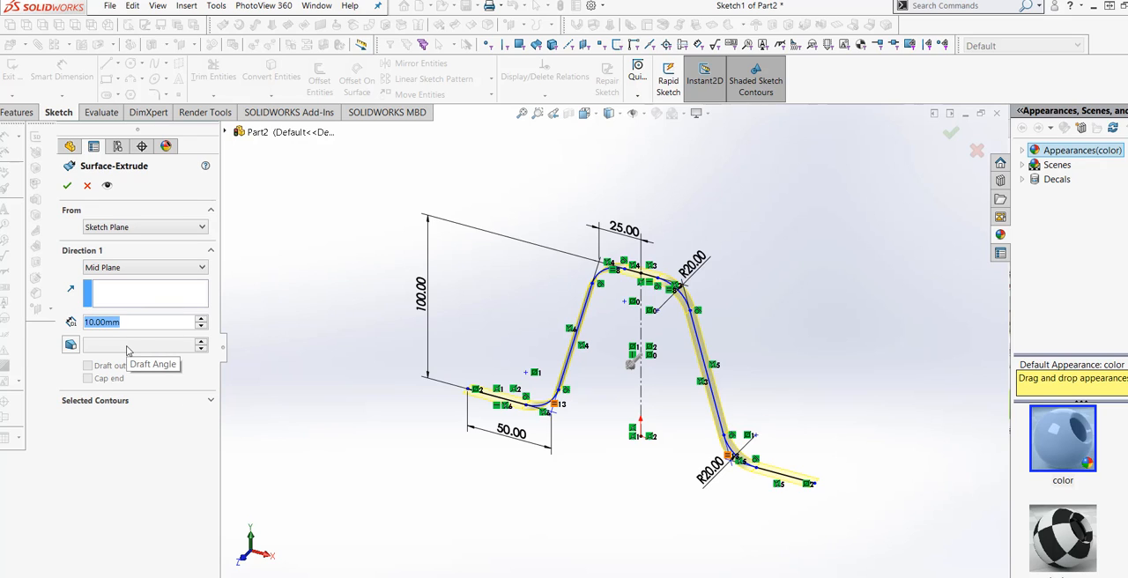
text(50)
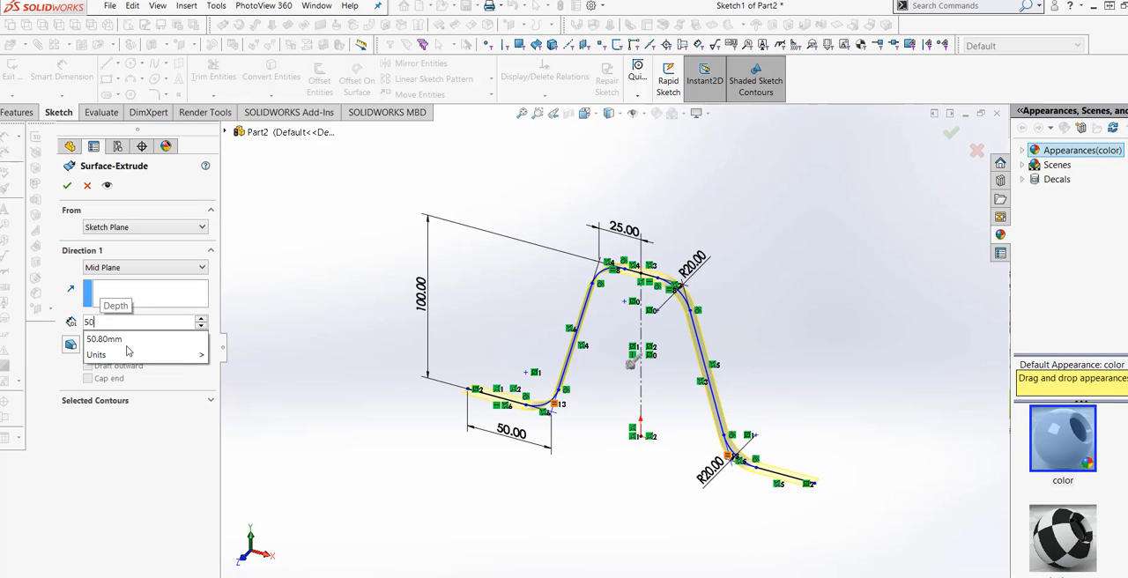
mouse_move(134, 356)
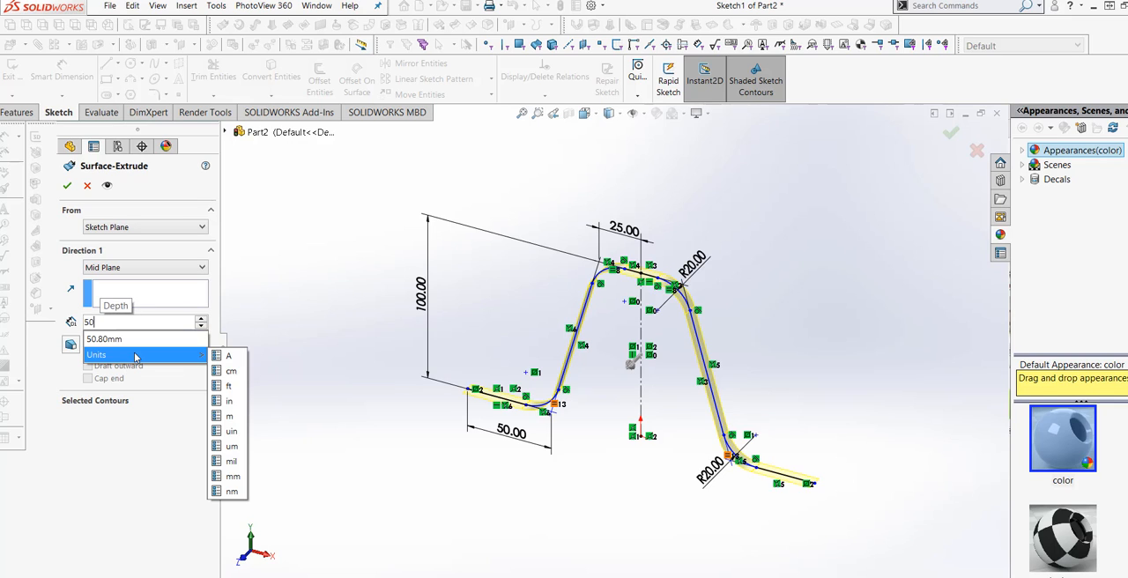
click(230, 476)
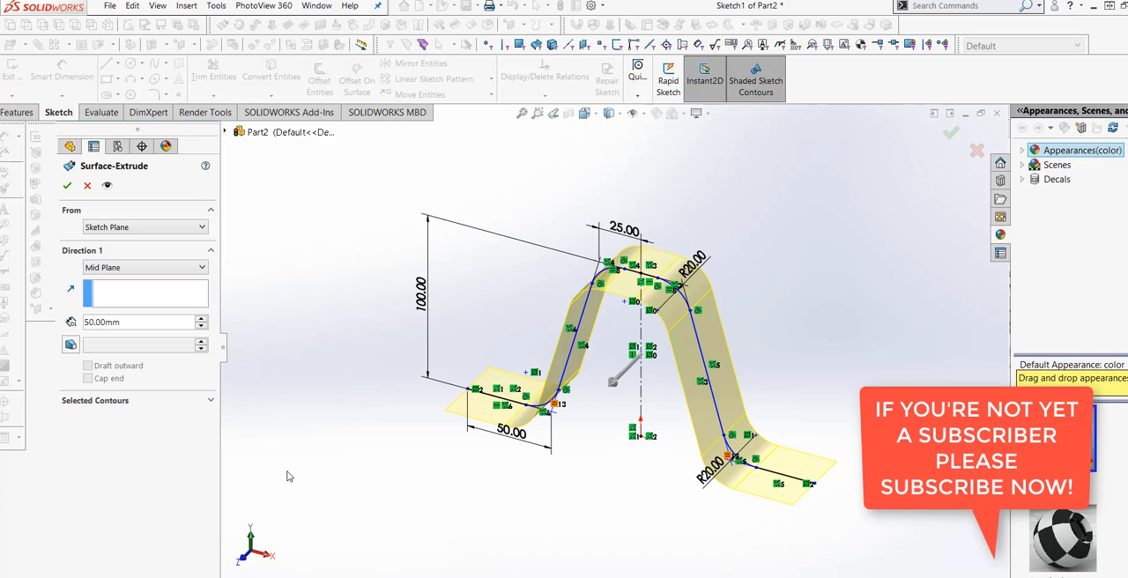
- Set the surface extrusion depth to 100 mm and finish the extruded surface
drag(124, 325, 46, 318)
text(100)
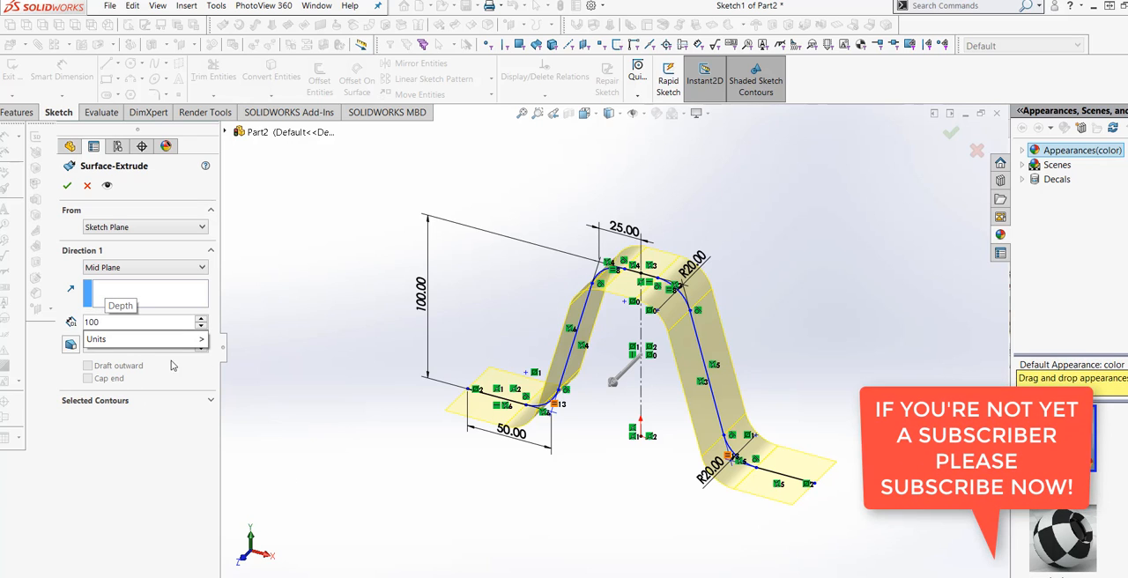
mouse_move(194, 340)
click(227, 459)
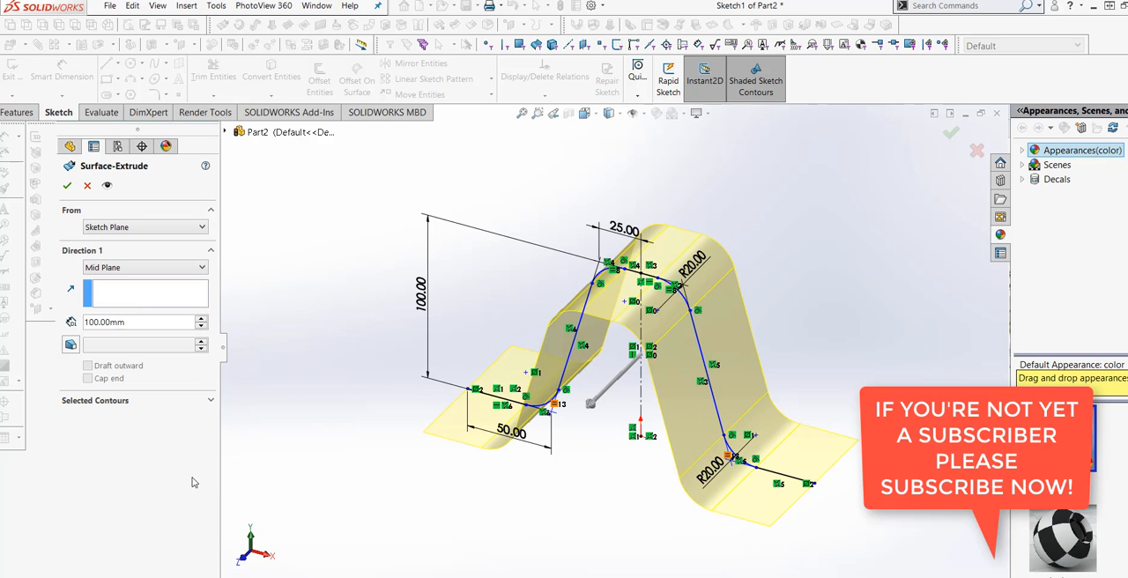
mouse_move(386, 500)
middle_down()
mouse_move(375, 466)
mouse_move(392, 455)
mouse_move(387, 468)
middle_up()
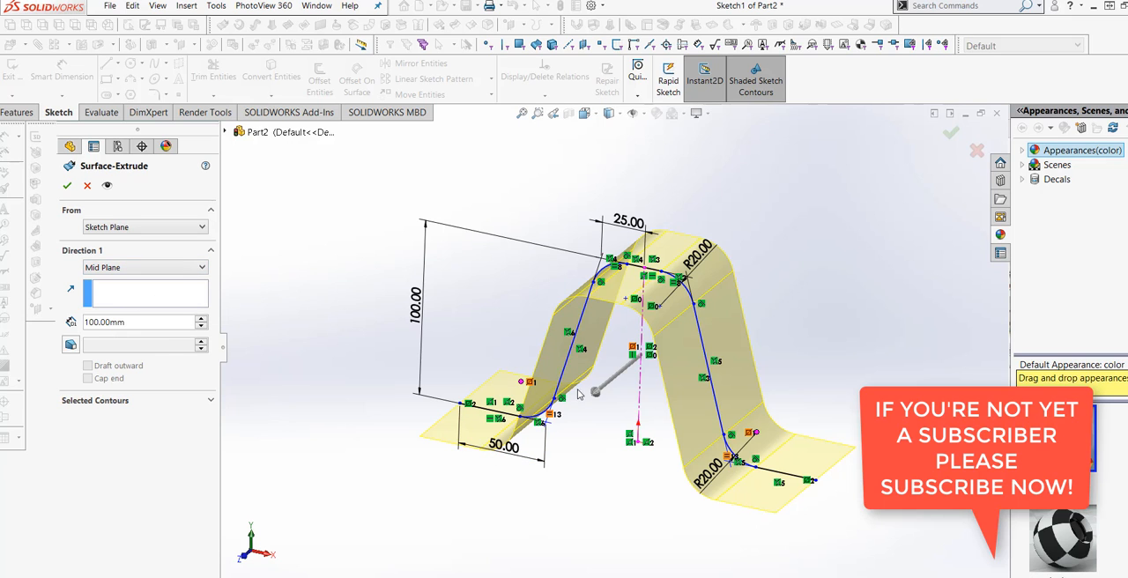
mouse_move(623, 474)
middle_down()
mouse_move(604, 451)
mouse_move(595, 475)
middle_up()
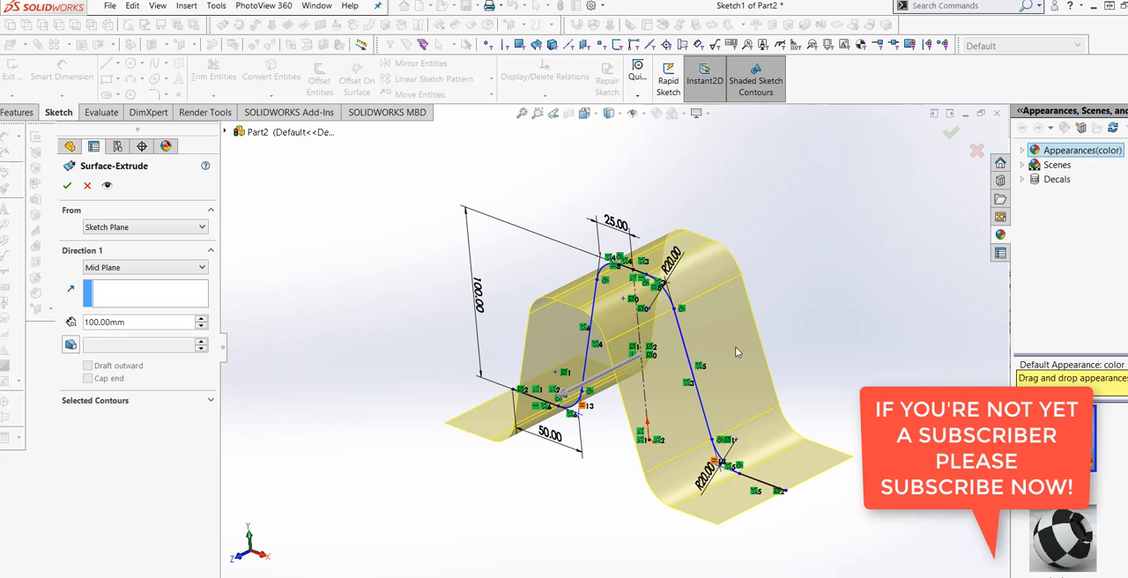
click(68, 185)
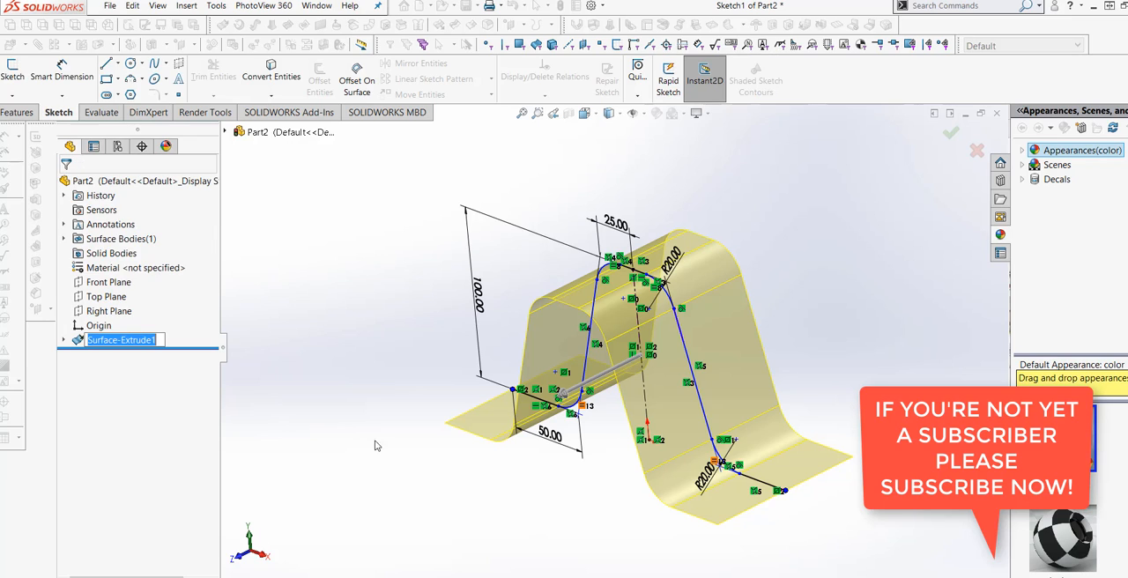
- Start a Thicken feature on the extruded surface with a thickness of 20 mm
mouse_move(438, 465)
middle_down()
mouse_move(448, 446)
mouse_move(586, 408)
mouse_move(594, 430)
mouse_move(593, 403)
mouse_move(522, 408)
mouse_move(621, 433)
mouse_move(604, 458)
mouse_move(651, 379)
mouse_move(673, 414)
mouse_move(639, 396)
mouse_move(573, 423)
mouse_move(584, 435)
mouse_move(655, 395)
mouse_move(659, 445)
mouse_move(646, 449)
mouse_move(594, 391)
mouse_move(567, 458)
middle_up()
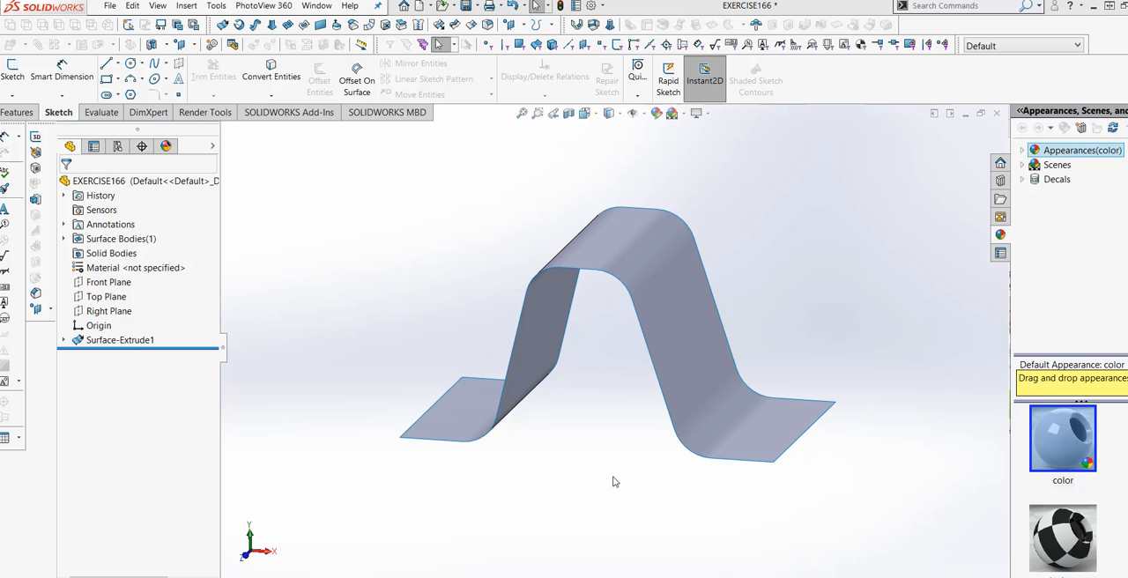
mouse_move(614, 481)
middle_down()
mouse_move(632, 419)
mouse_move(617, 379)
mouse_move(695, 386)
mouse_move(664, 375)
mouse_move(622, 470)
middle_up()
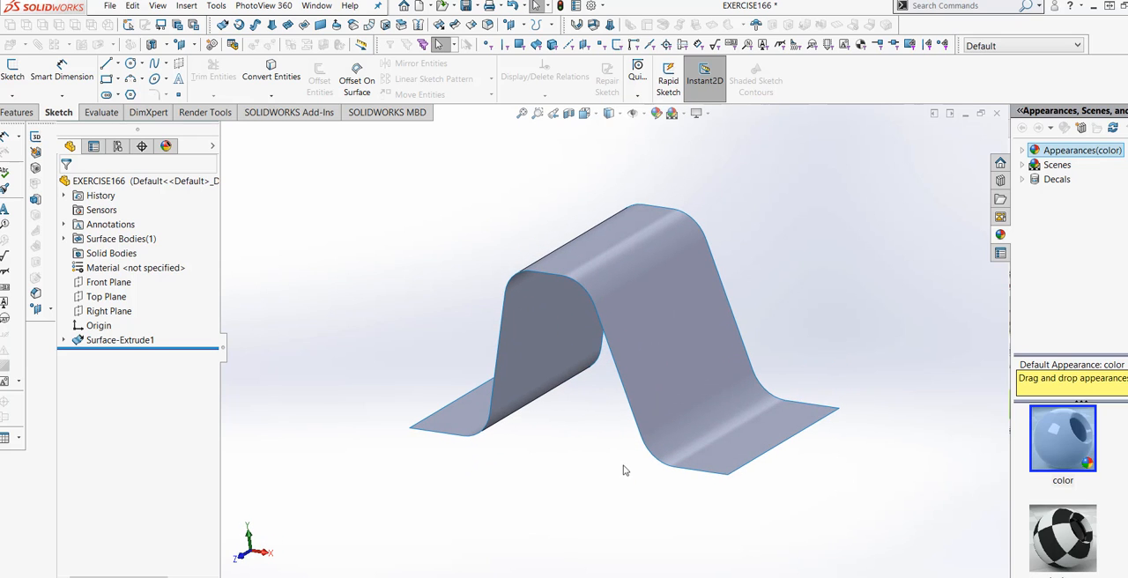
middle_drag(609, 363, 602, 432)
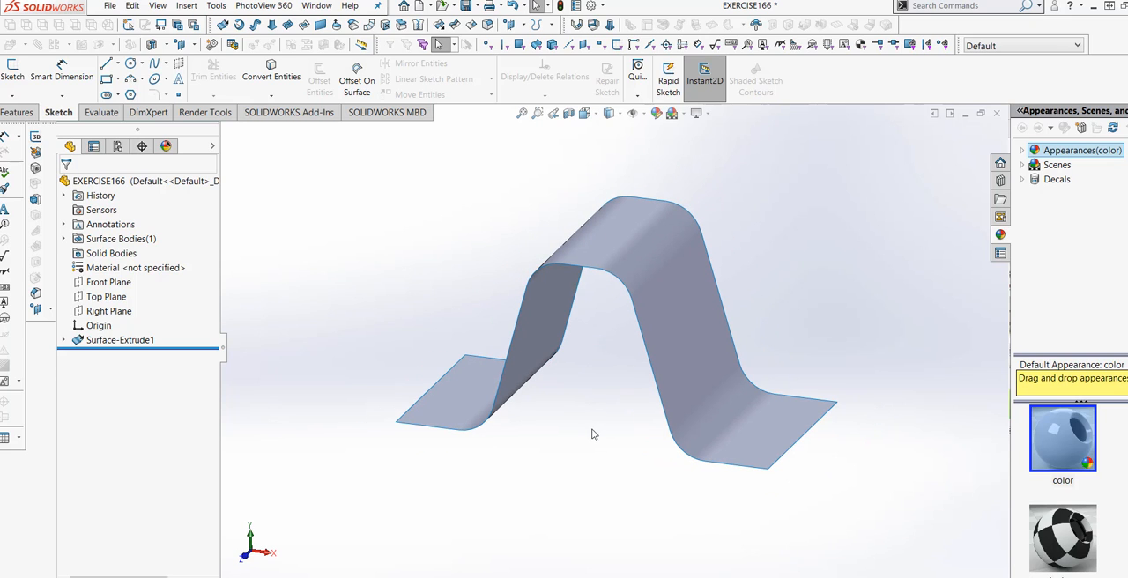
click(186, 5)
mouse_move(198, 59)
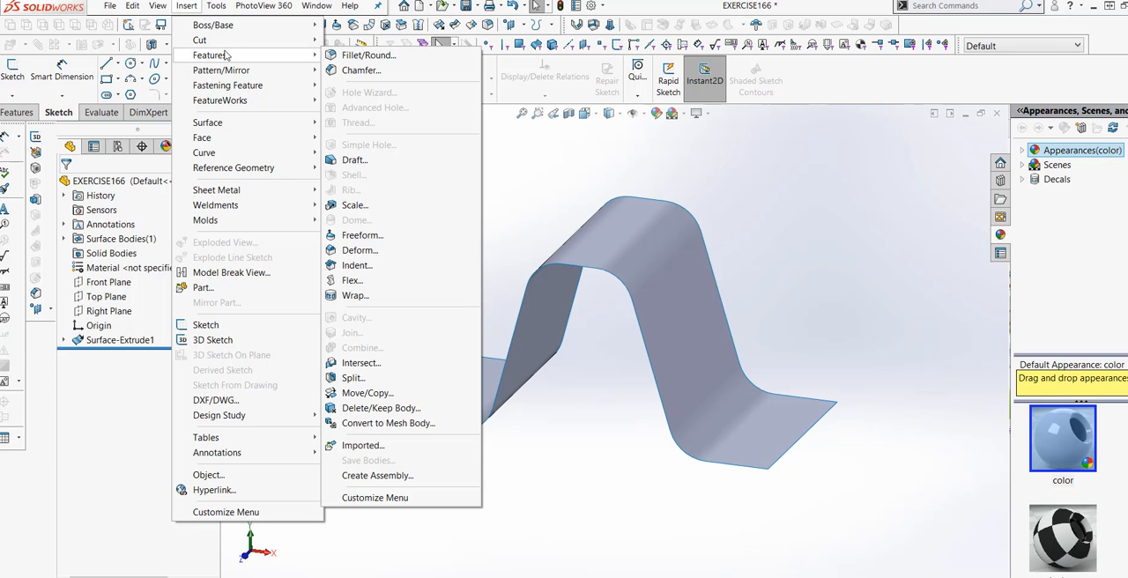
mouse_move(234, 31)
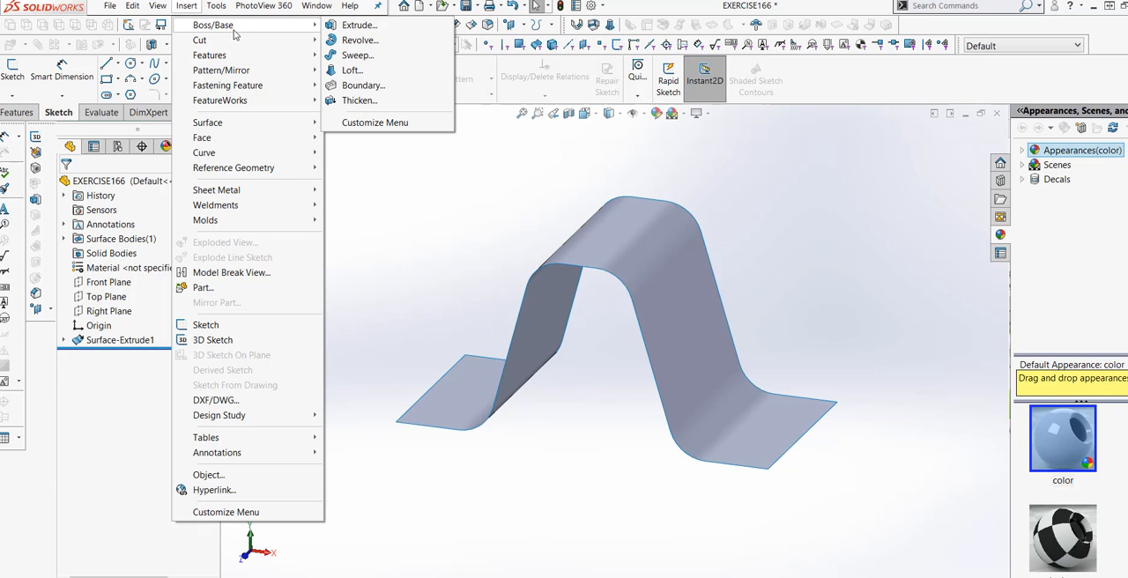
click(359, 101)
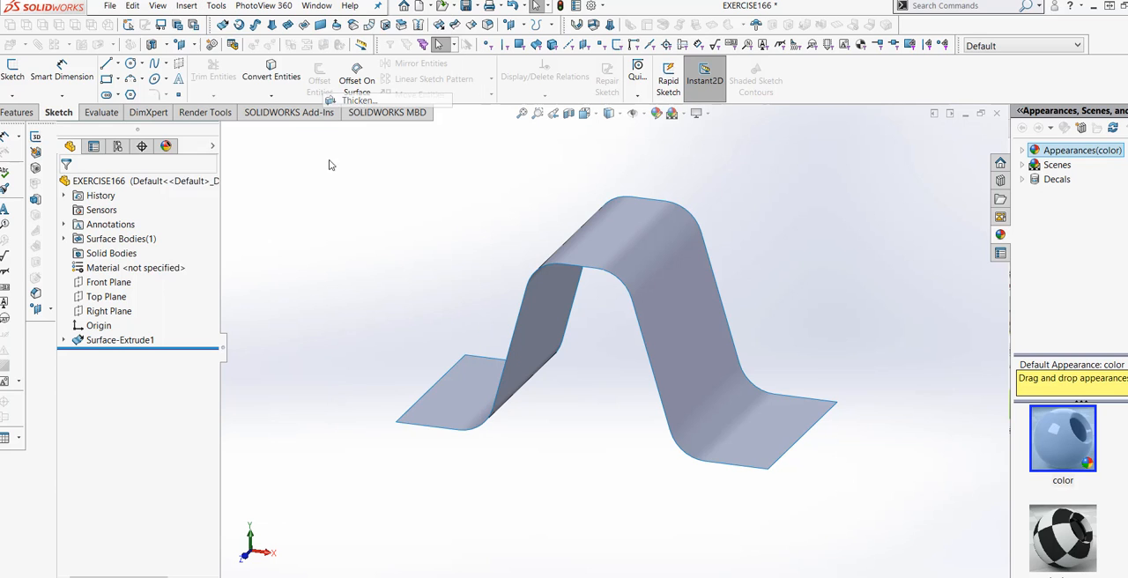
click(584, 272)
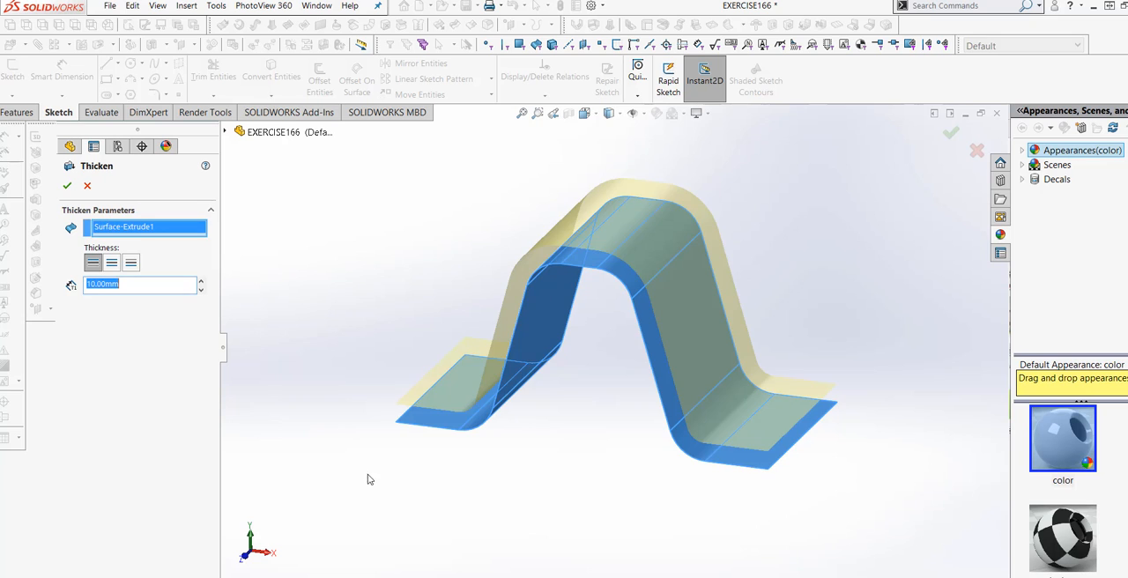
middle_drag(482, 473, 467, 449)
drag(138, 289, 61, 291)
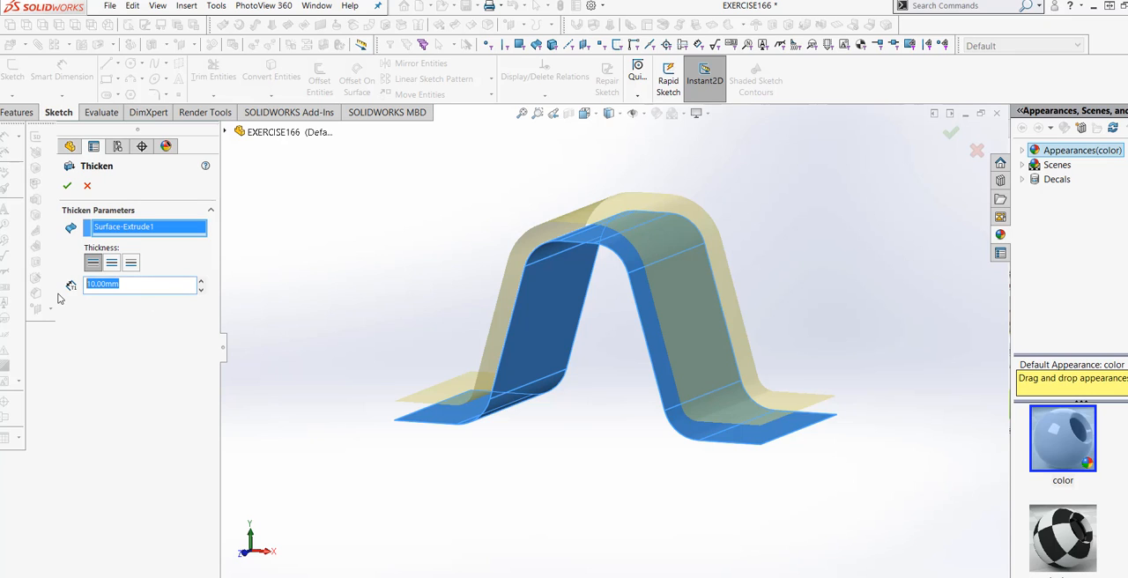
text(20)
- Set the thickness of the pending Thicken feature to 15 mm
middle_drag(421, 444, 435, 444)
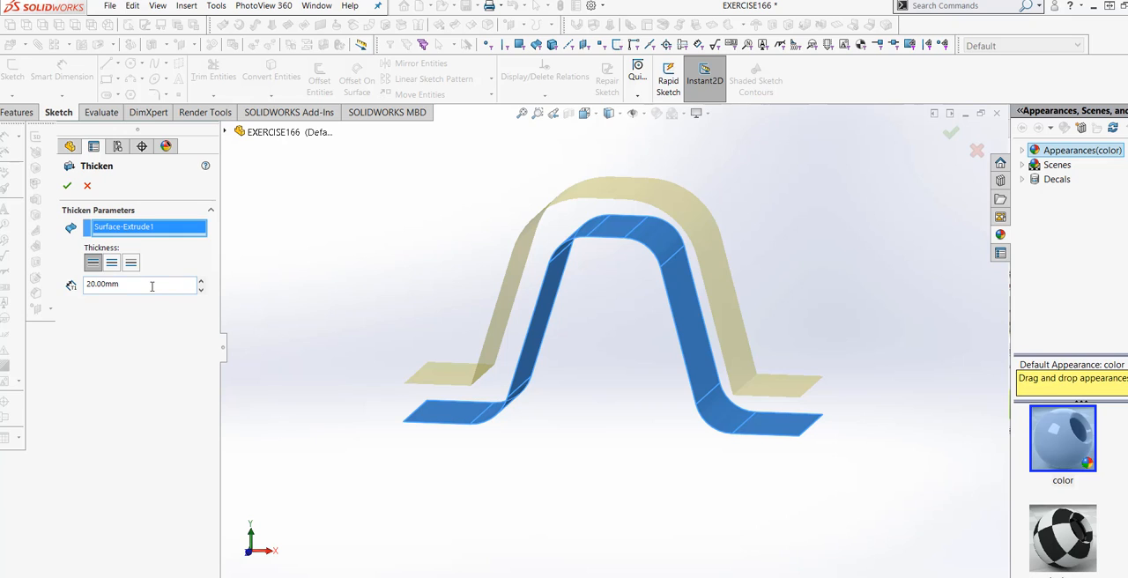
drag(151, 286, 50, 281)
text(15)
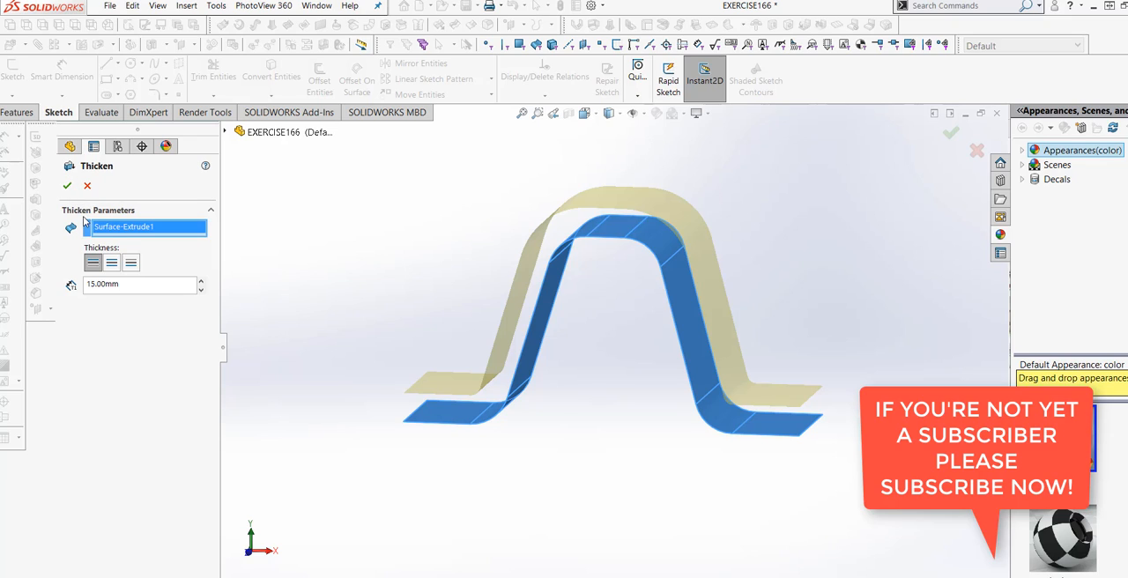
- Try thickening on both sides and on Side 2, settle on Side 1, and apply the Thicken feature
click(112, 263)
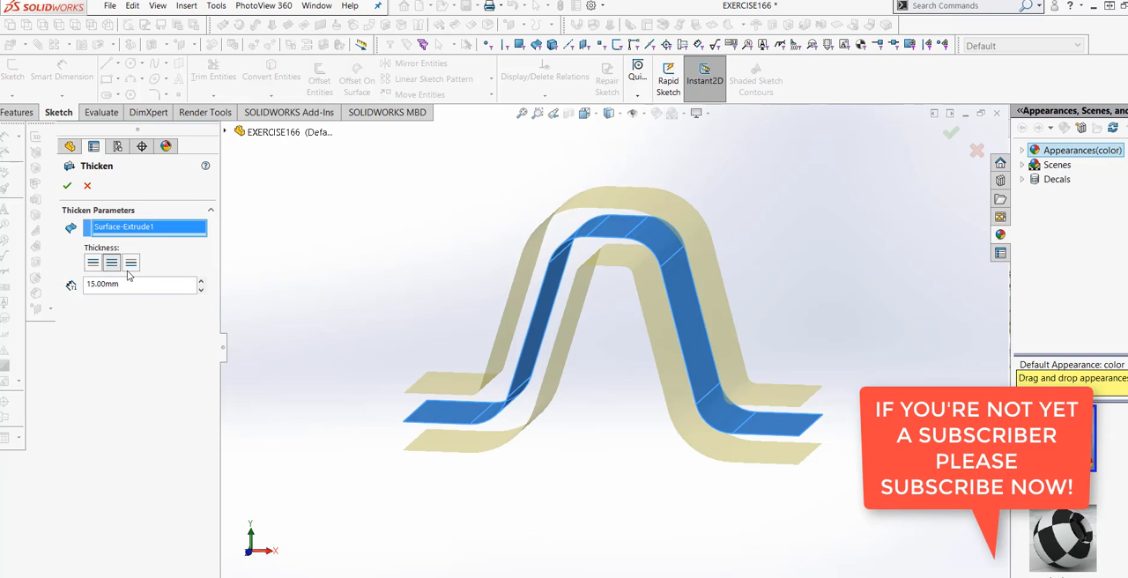
click(131, 263)
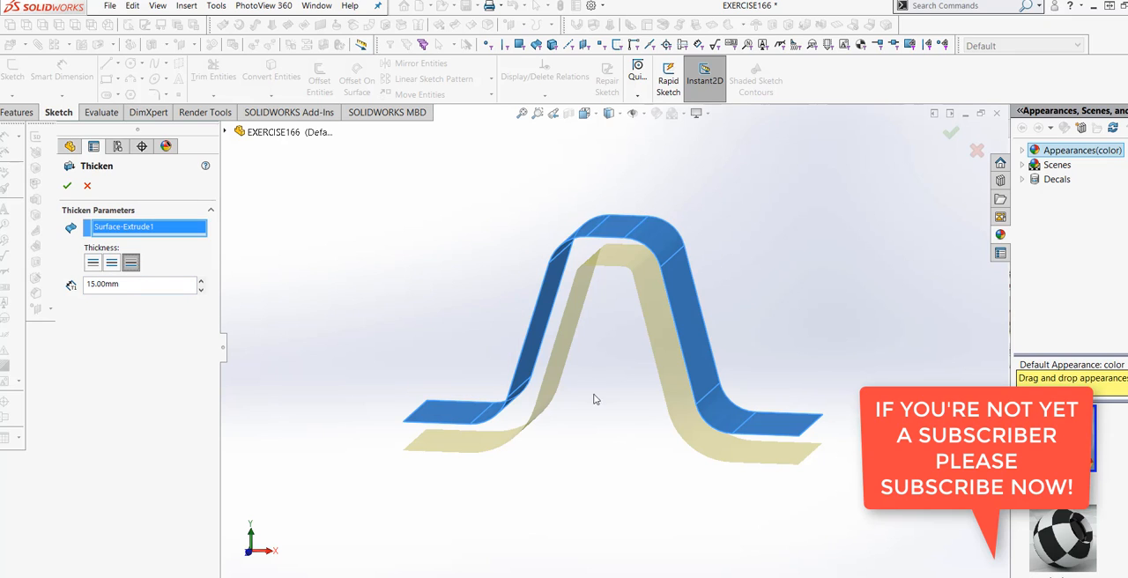
middle_drag(599, 432, 352, 397)
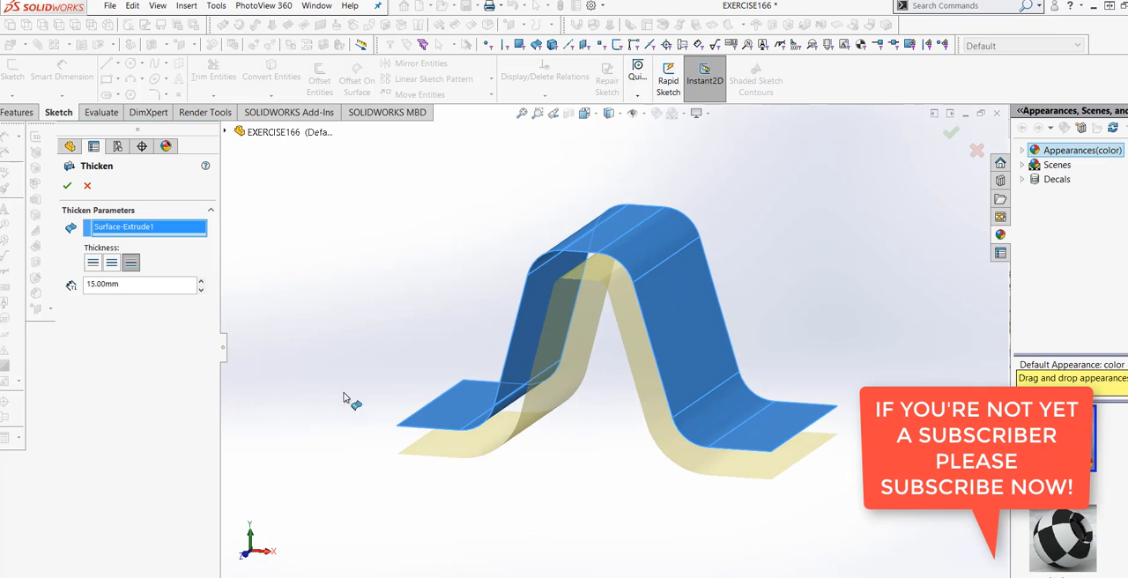
click(94, 262)
middle_drag(315, 378, 387, 370)
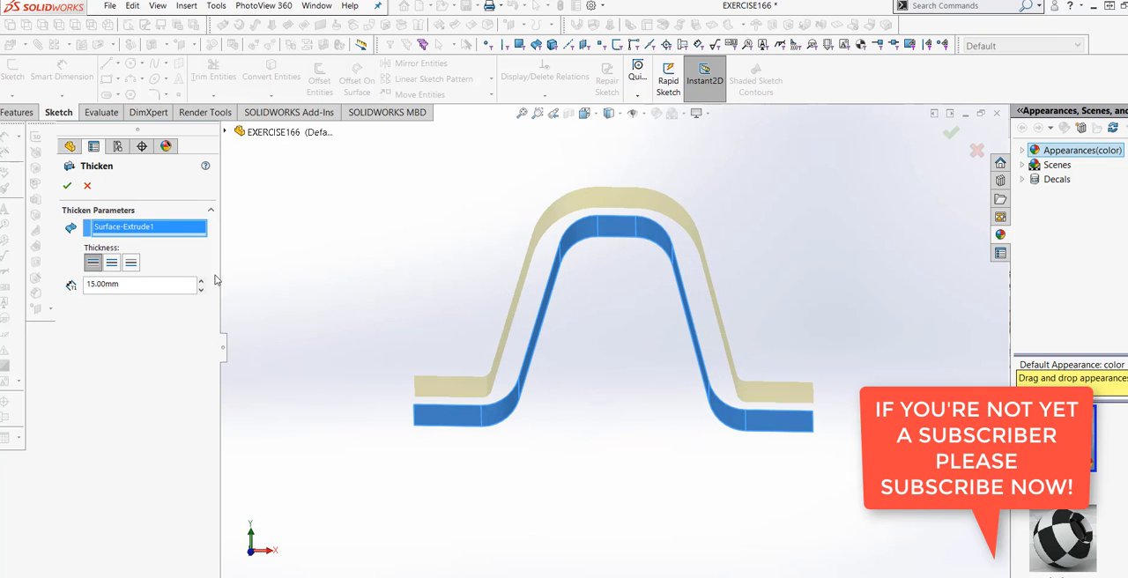
click(67, 186)
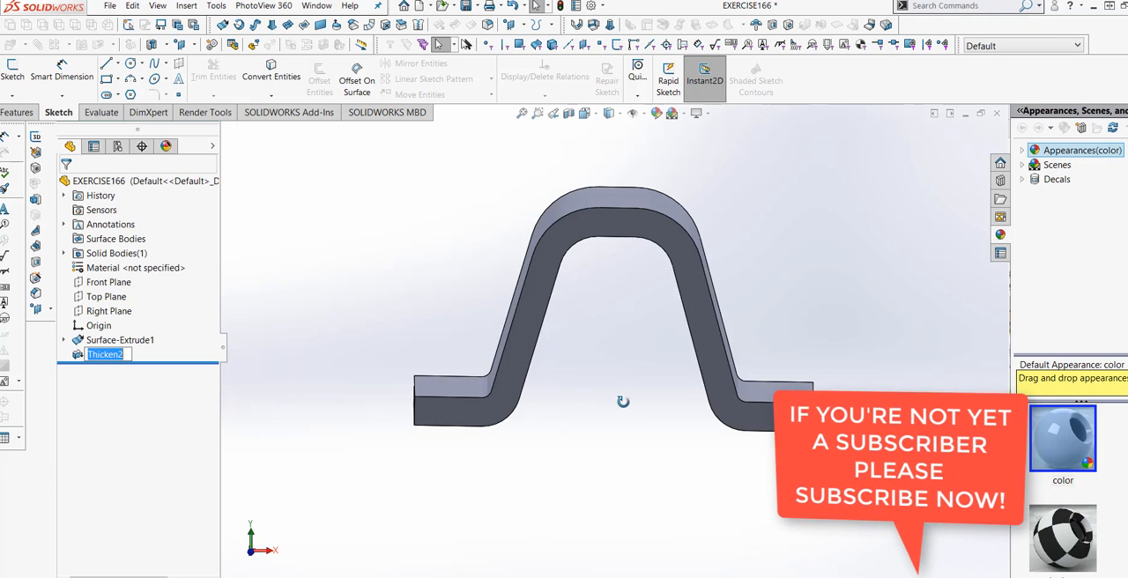
- Start a Hole Wizard counterbore hole using the ANSI Metric standard, Hex Bolt type and M5 size
middle_drag(478, 432, 632, 435)
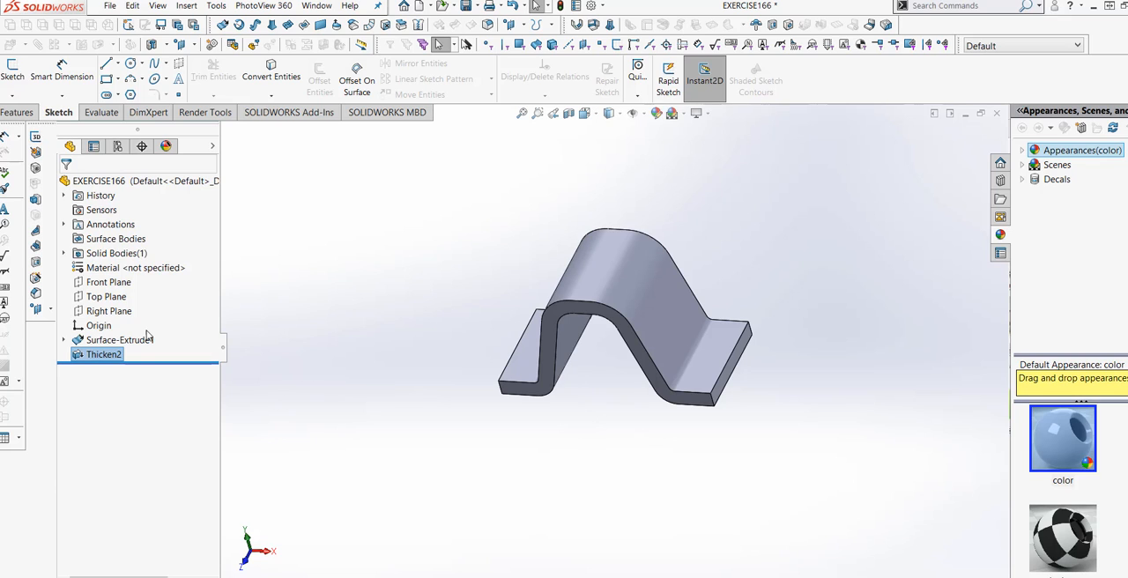
click(35, 279)
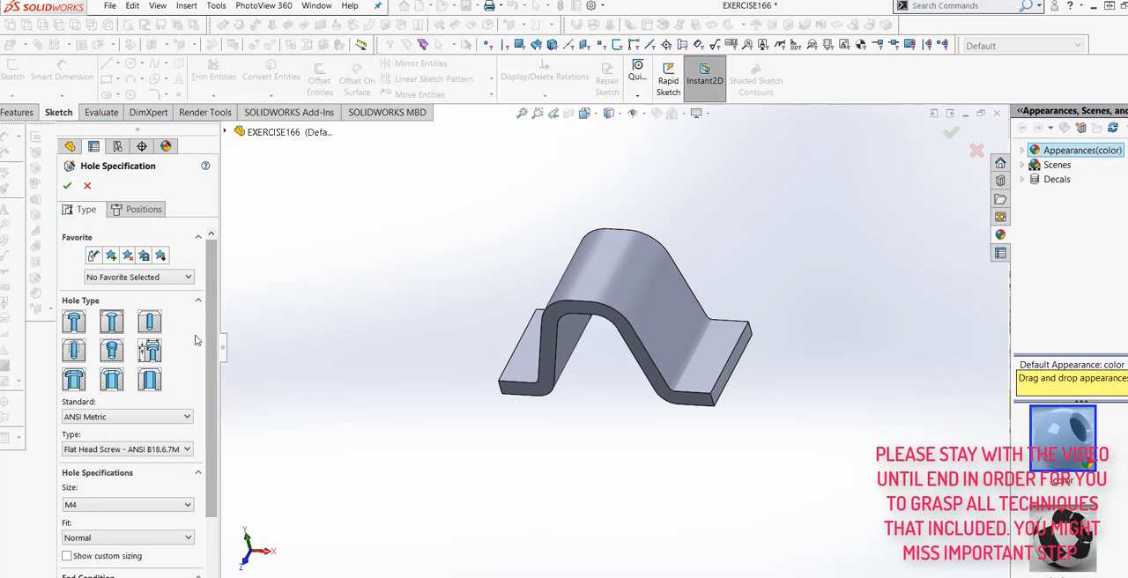
click(76, 324)
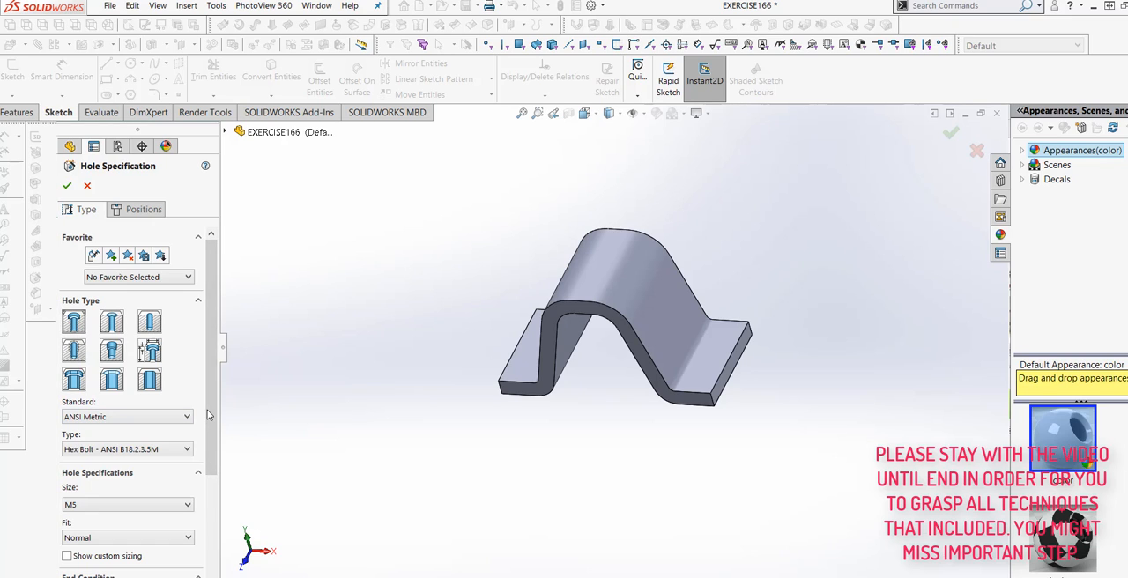
scroll(209, 414, down, 3)
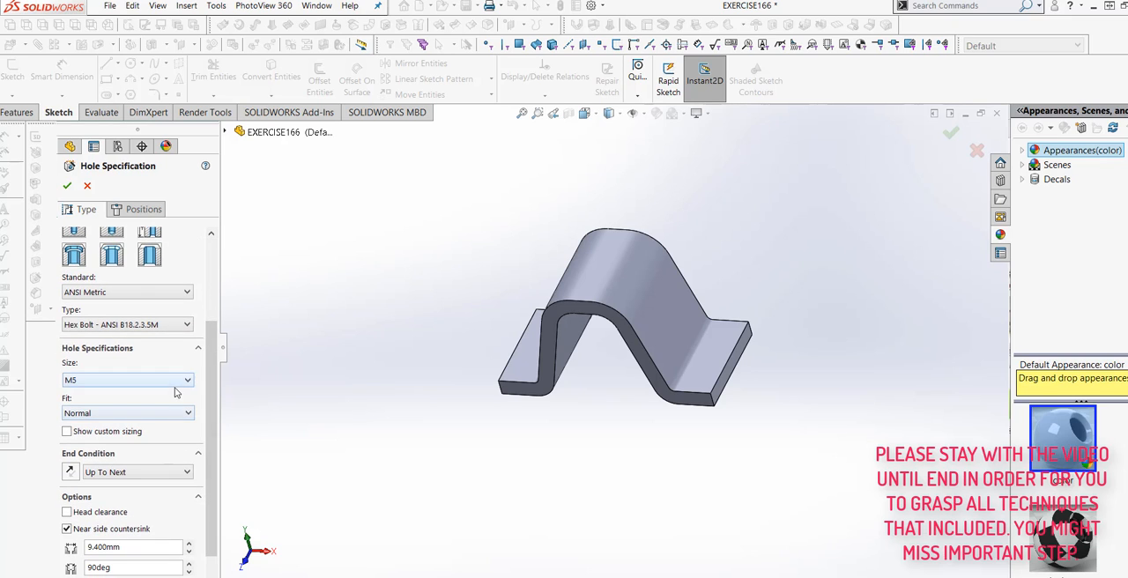
click(175, 385)
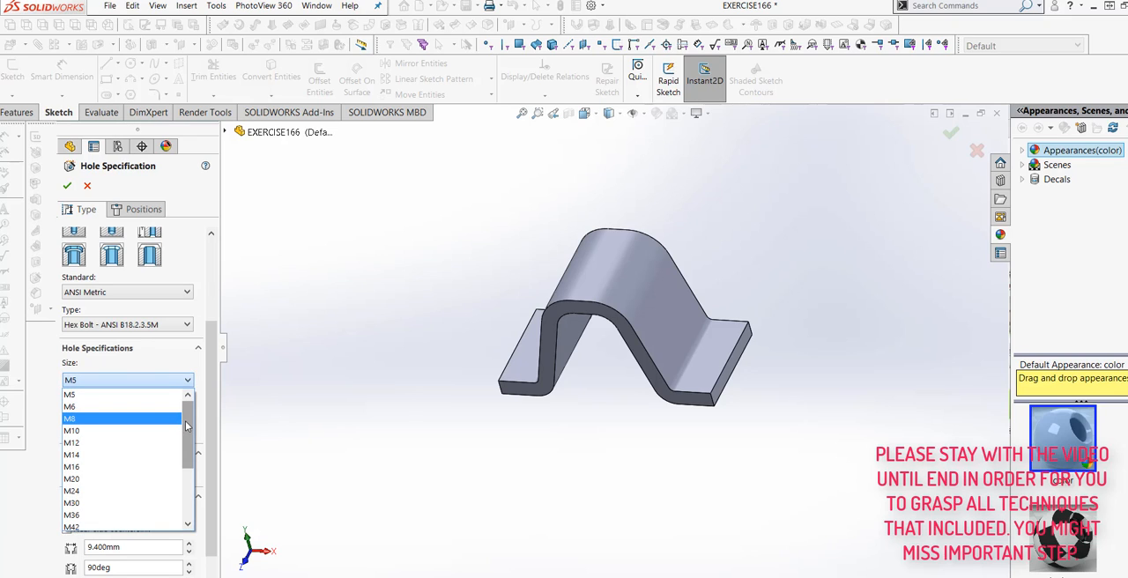
click(164, 396)
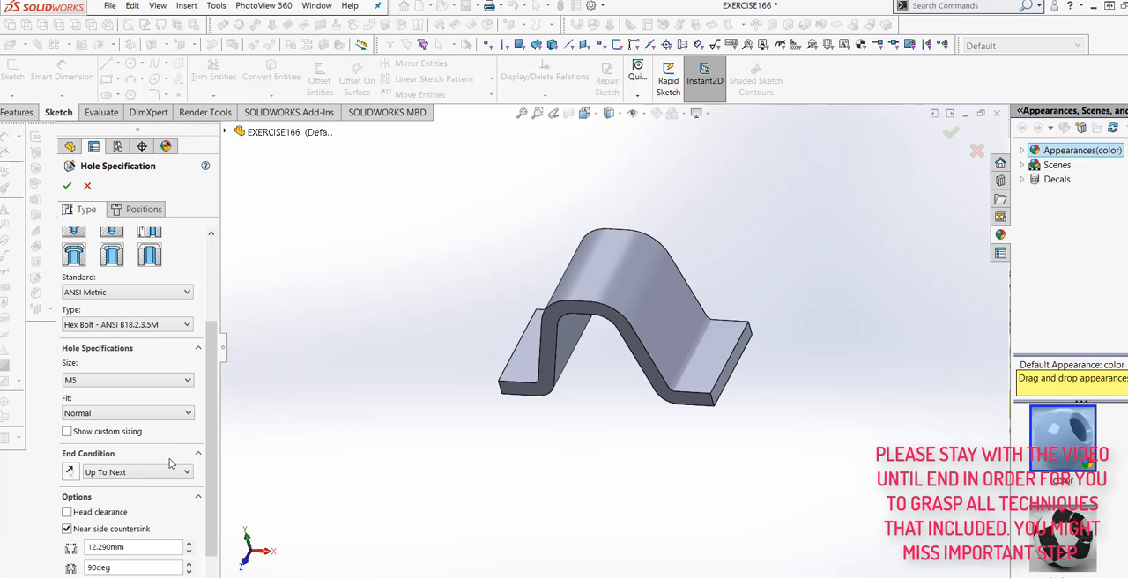
- Place two counterbore holes on the top face of the bracket's right flange and apply the Hole Wizard feature
click(138, 211)
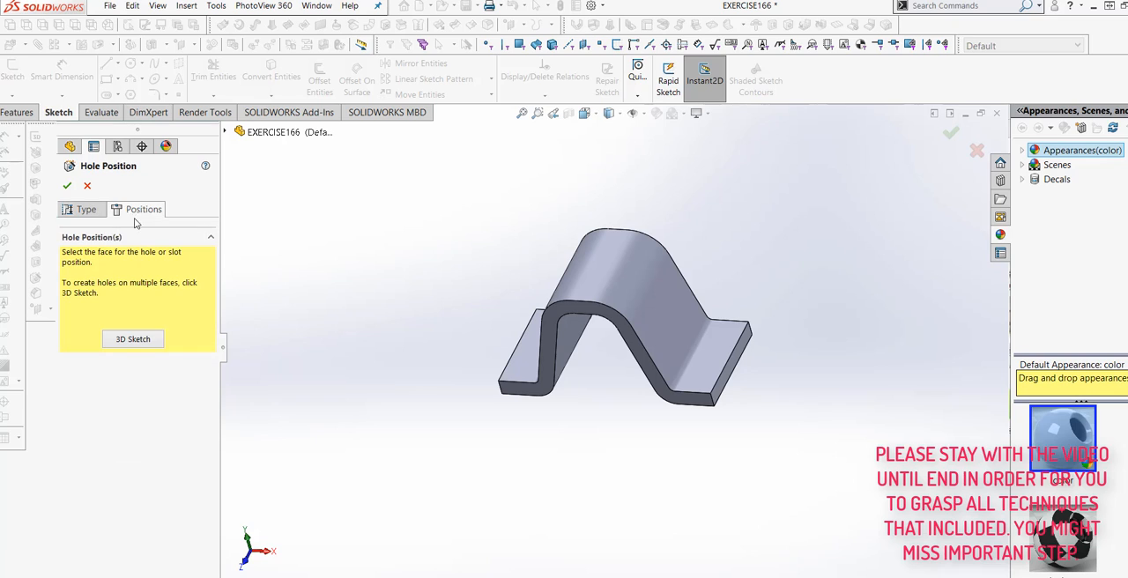
click(700, 377)
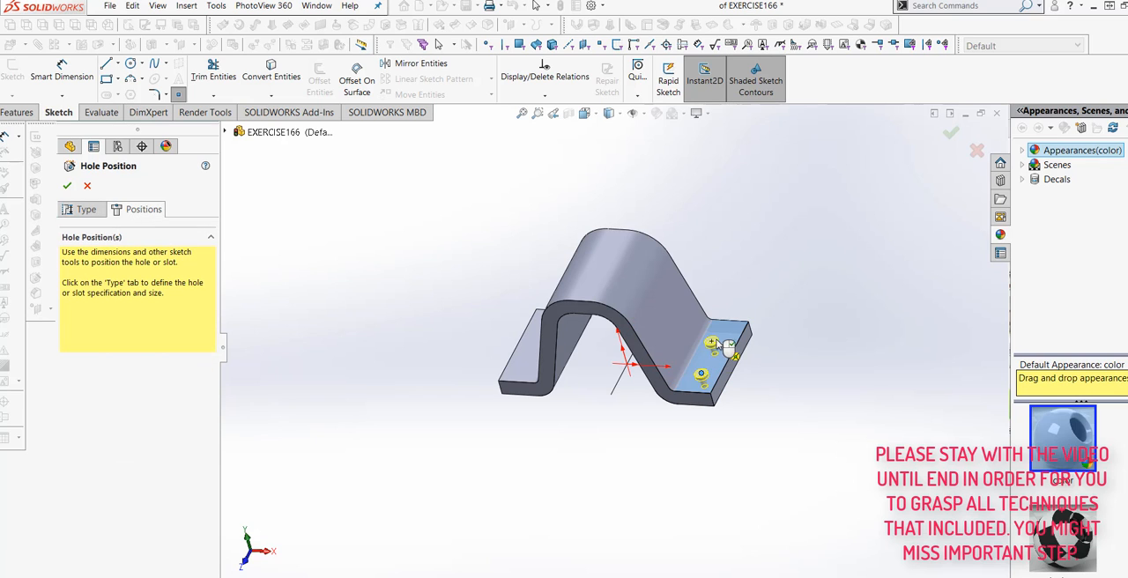
middle_drag(612, 454, 657, 442)
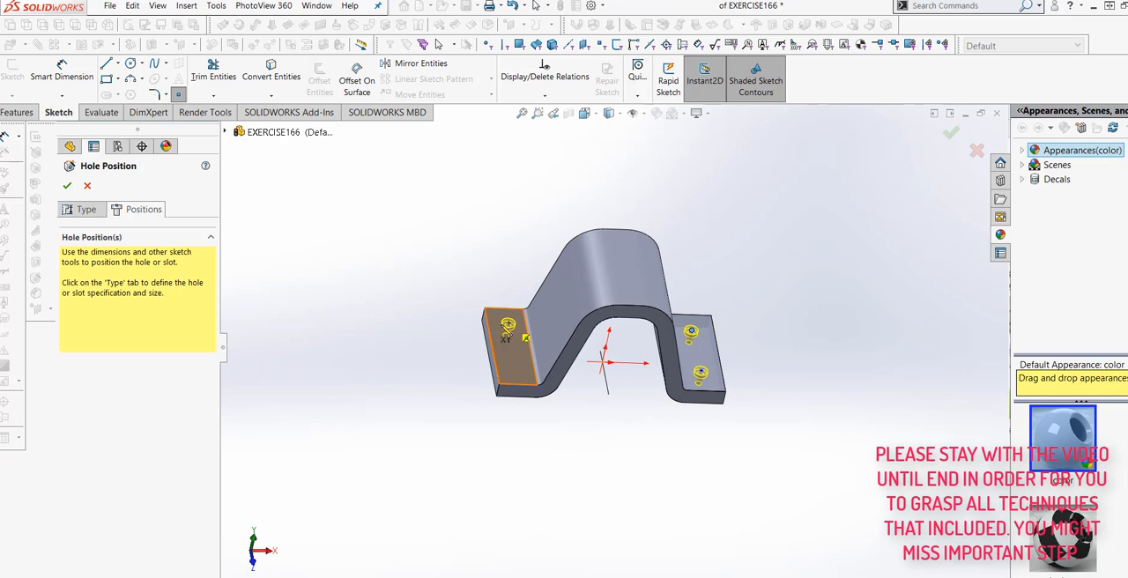
click(67, 188)
middle_drag(679, 435, 518, 486)
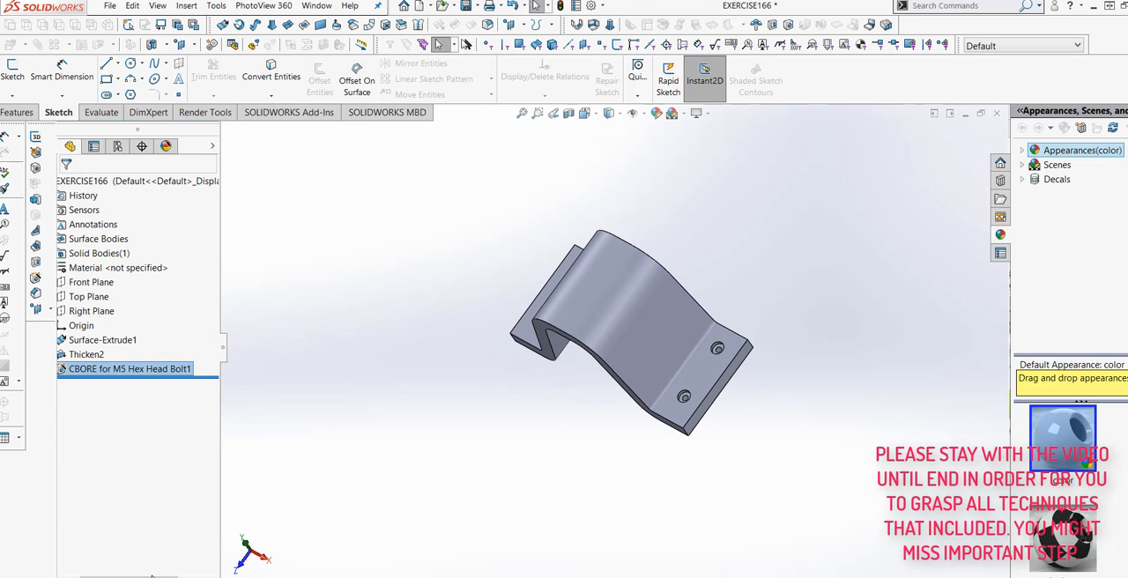
- Open the counterbore feature's 3D position sketch for editing
click(65, 368)
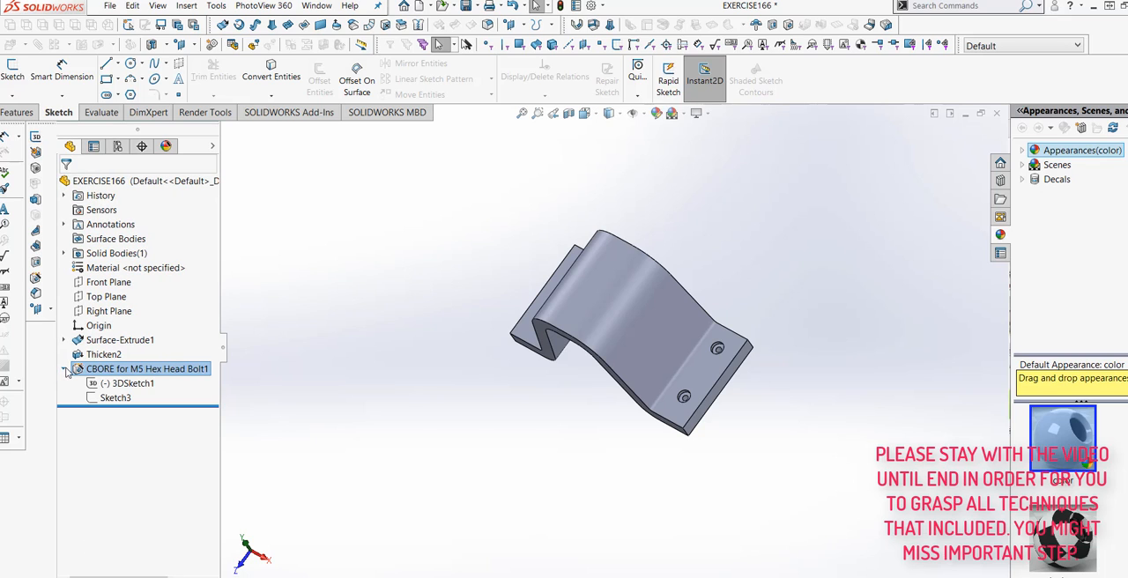
right_click(106, 386)
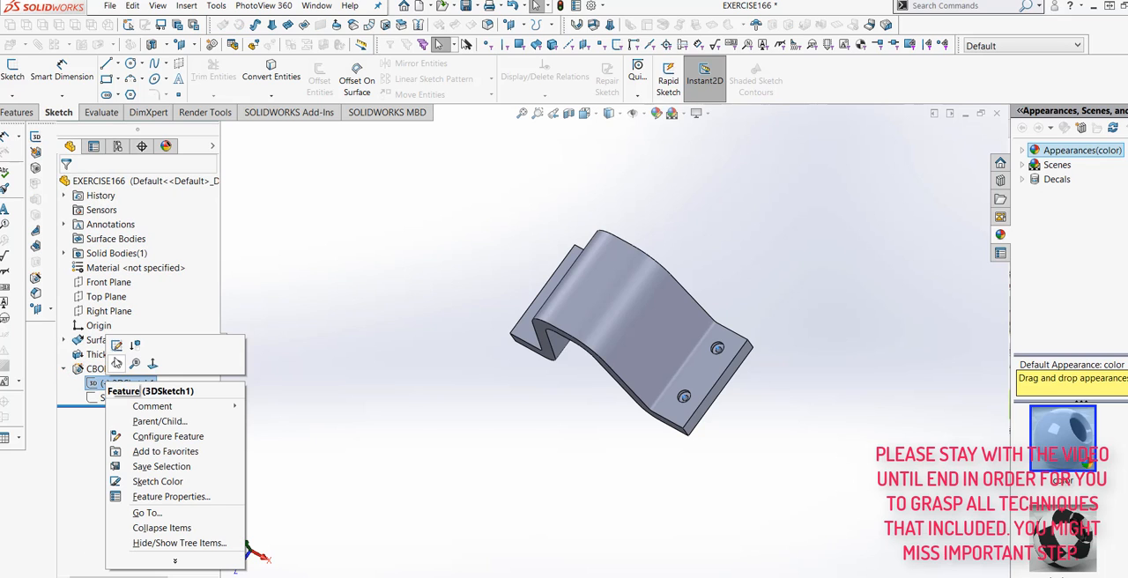
click(117, 345)
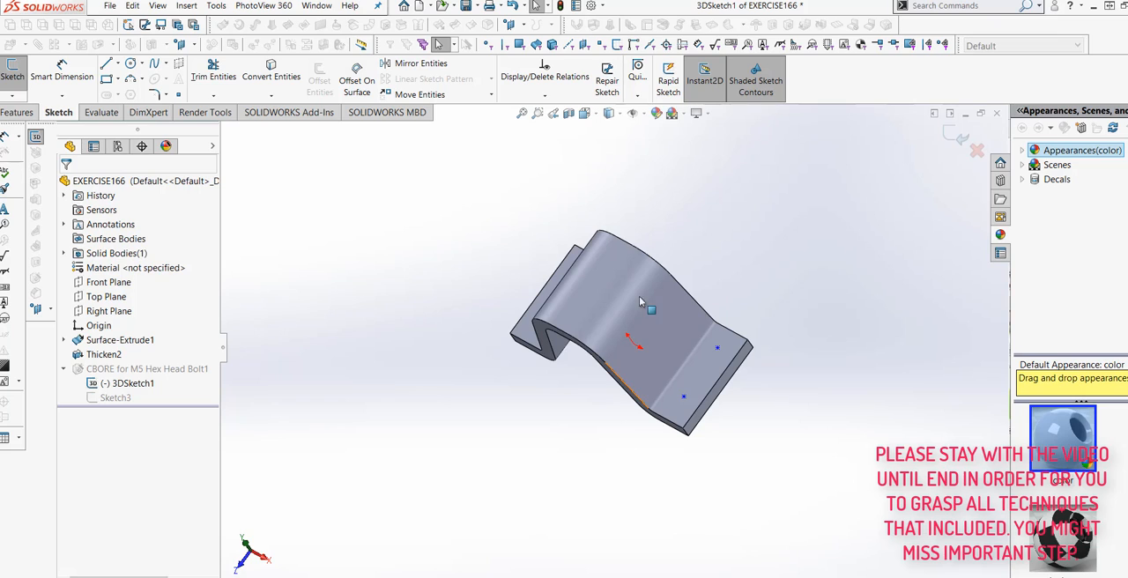
right_click(704, 368)
click(628, 448)
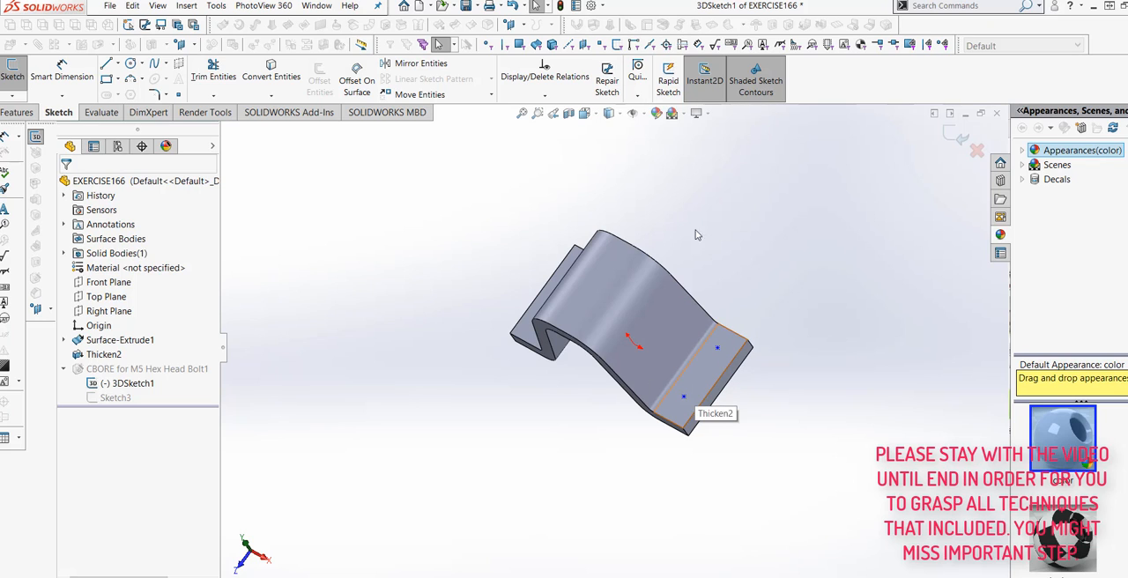
click(607, 114)
click(648, 184)
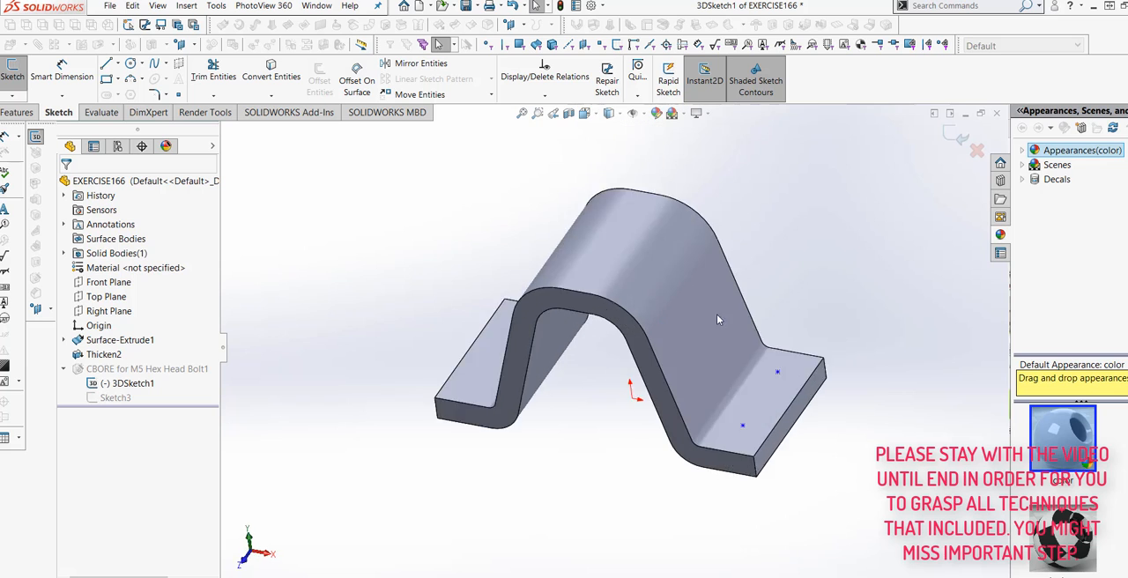
- Dimension the front hole point 15 mm from the right flange's outer long edge
middle_drag(758, 325, 722, 490)
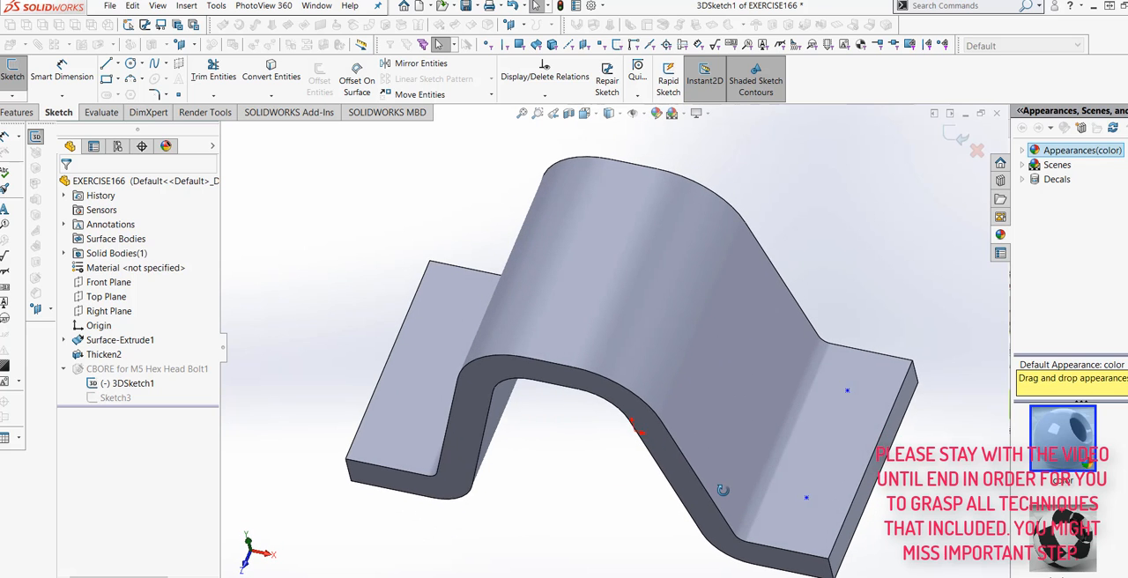
middle_drag(690, 378, 745, 424)
scroll(739, 414, down, 2)
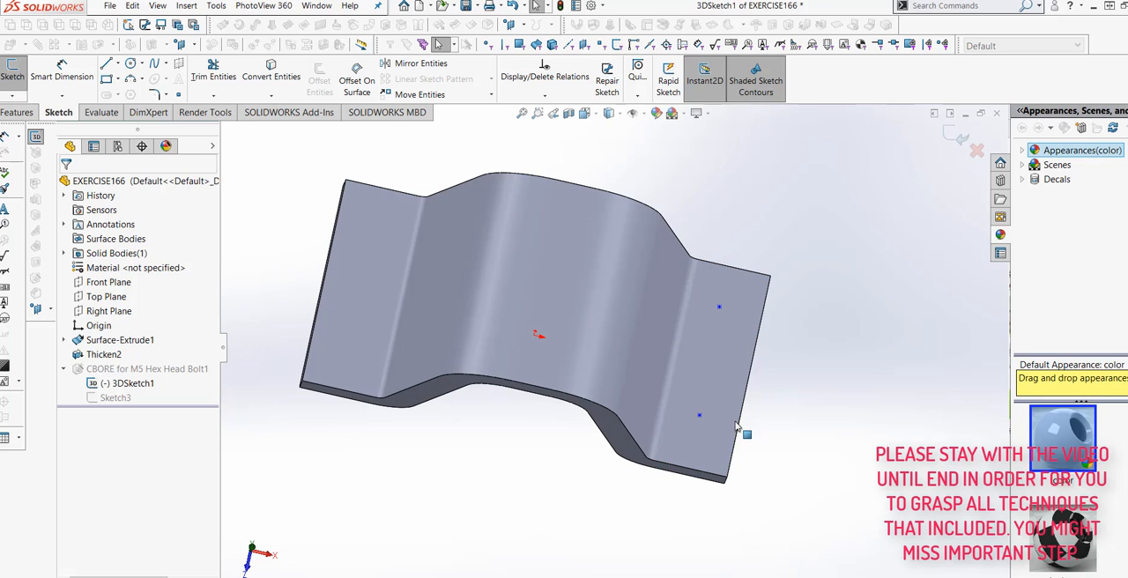
click(88, 86)
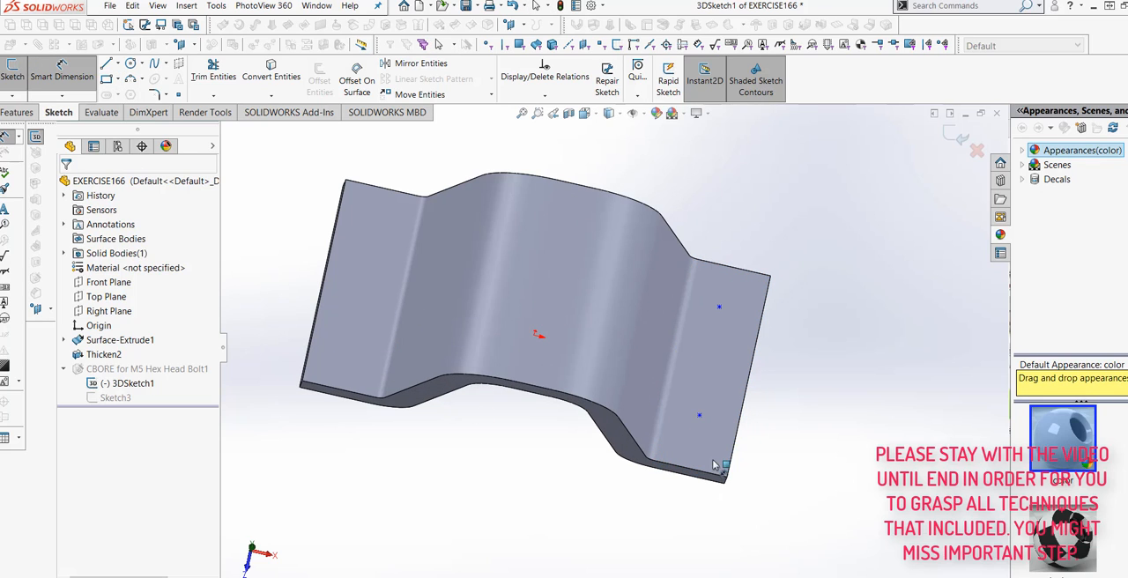
scroll(690, 409, down, 3)
click(675, 371)
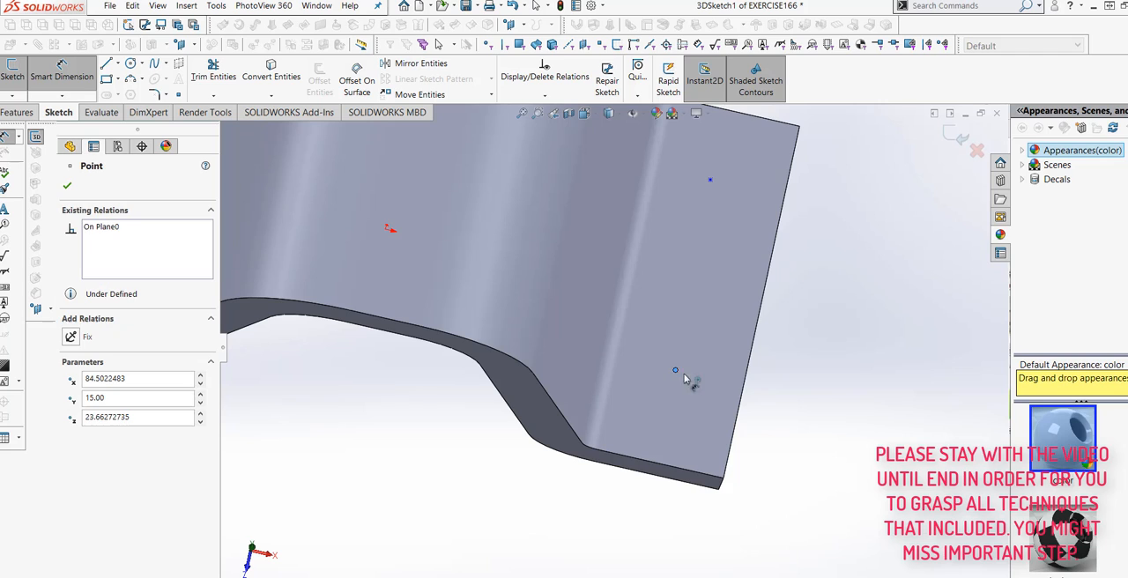
click(743, 391)
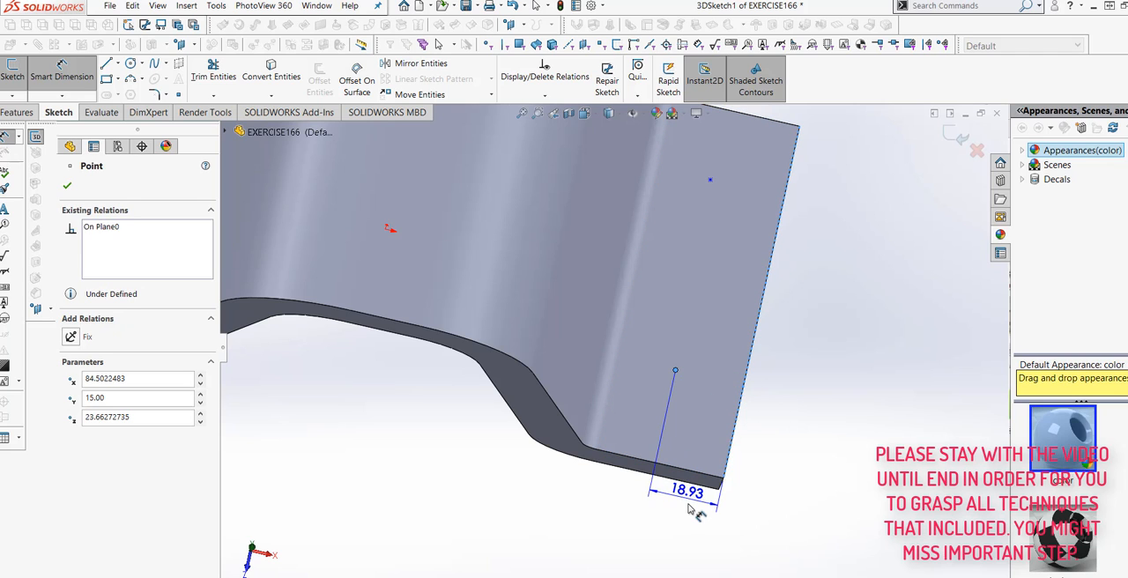
click(689, 501)
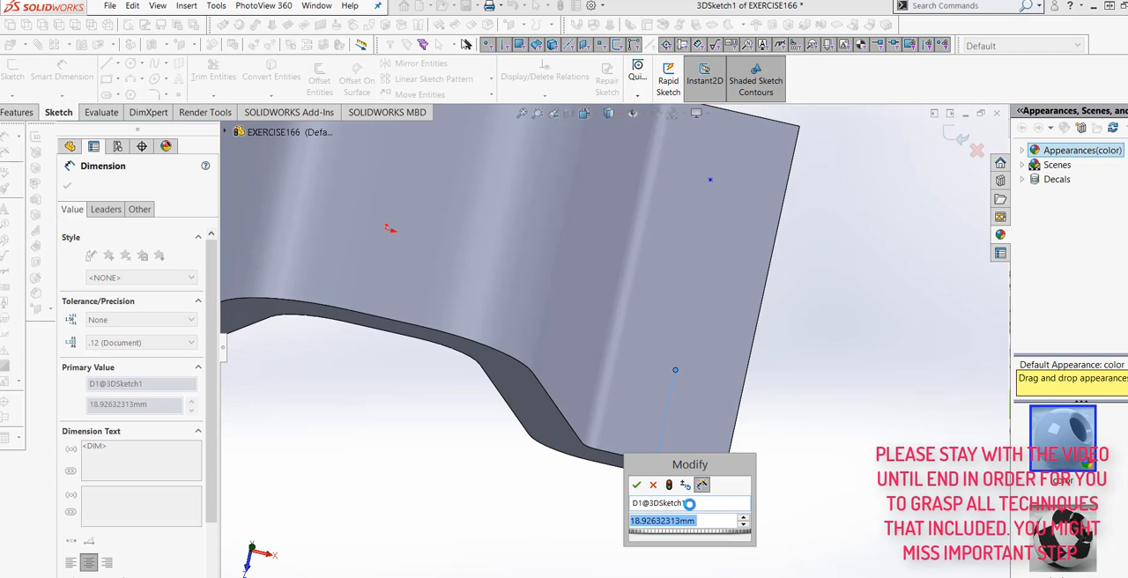
text(15)
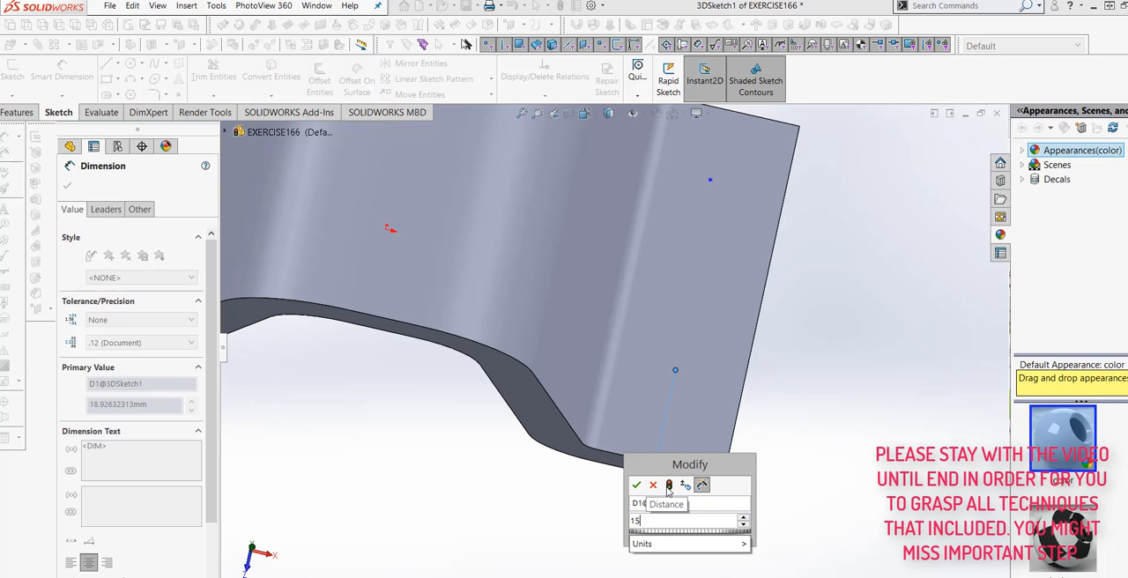
click(635, 486)
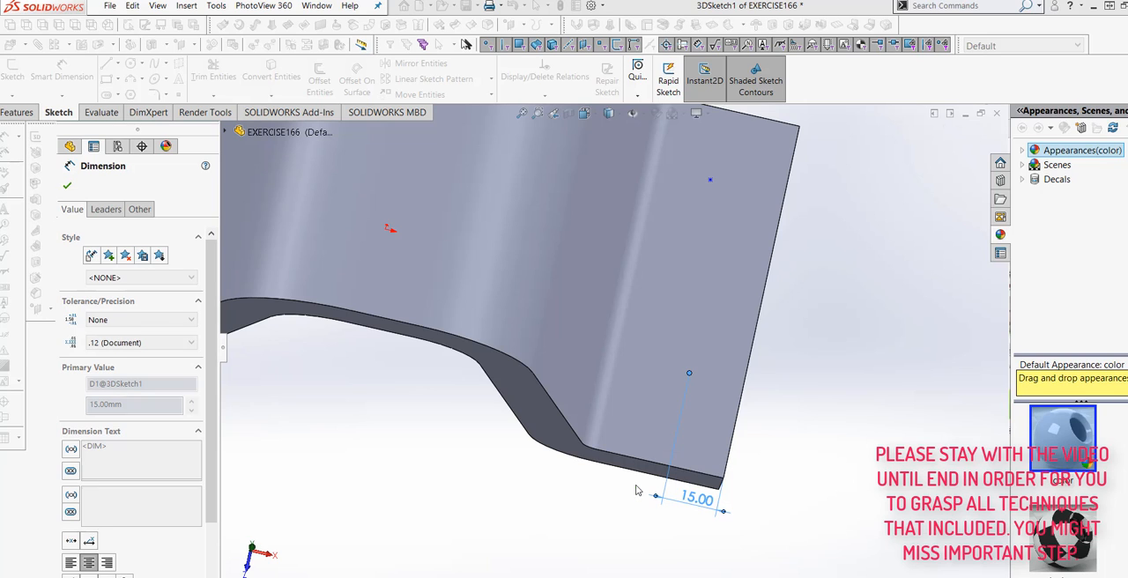
- Dimension the front hole point 15 mm from the right flange's front edge
click(689, 373)
click(716, 476)
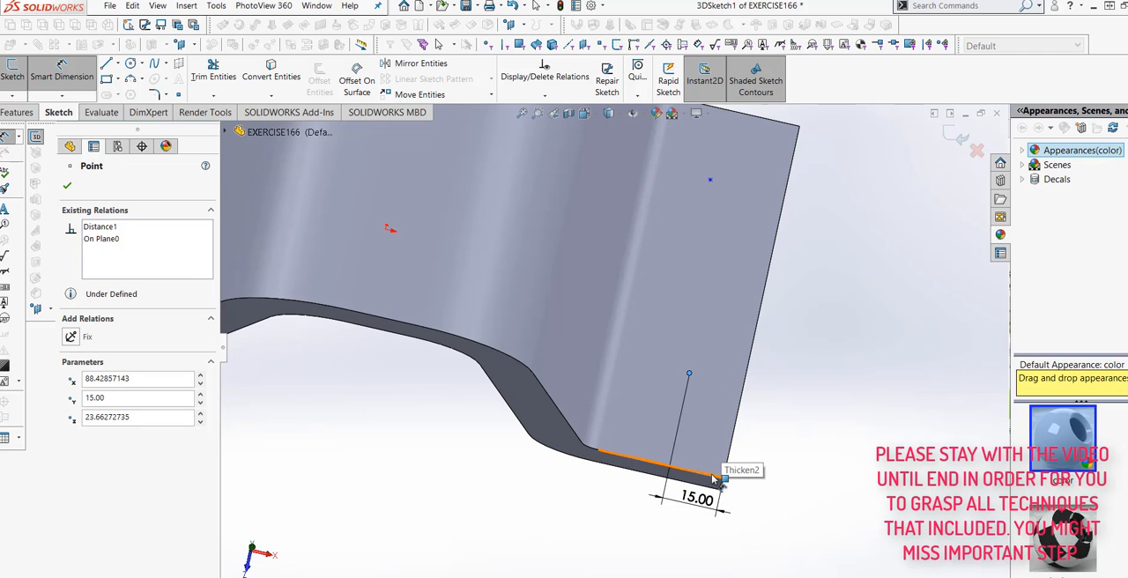
click(767, 452)
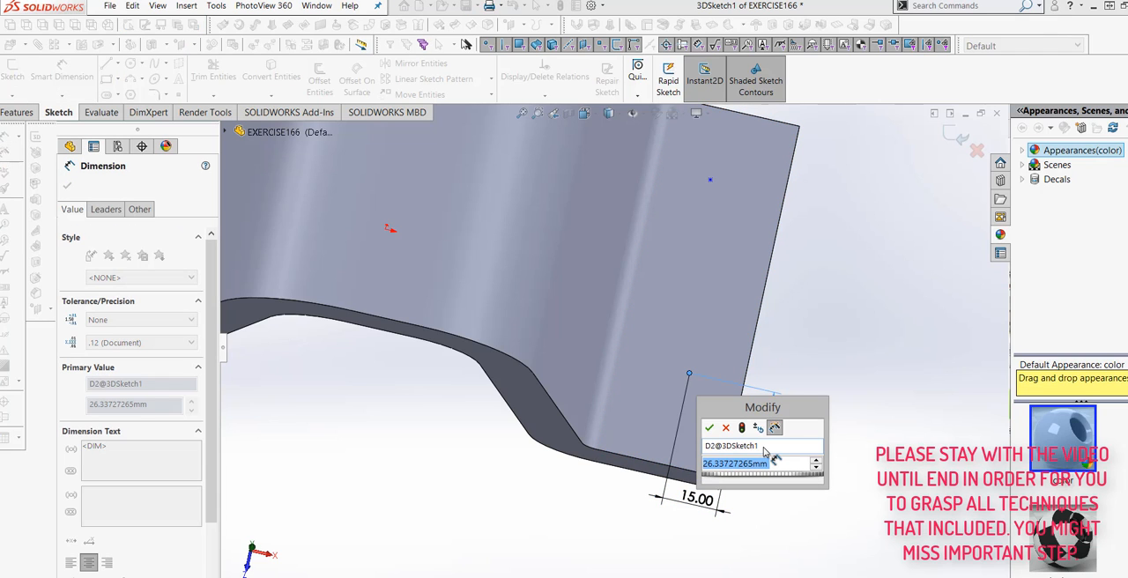
text(15)
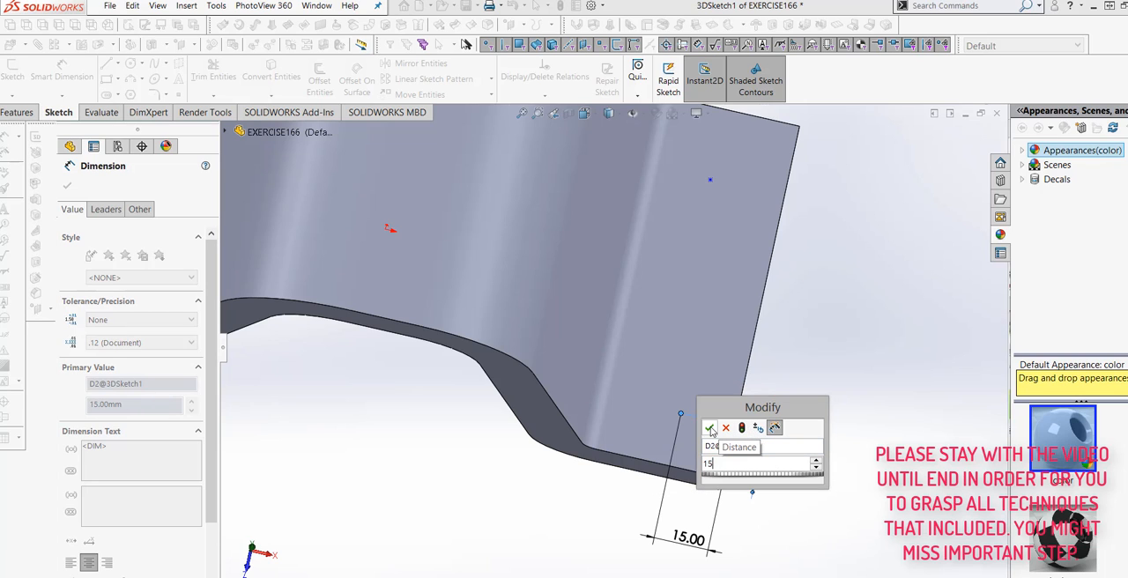
click(709, 427)
click(859, 463)
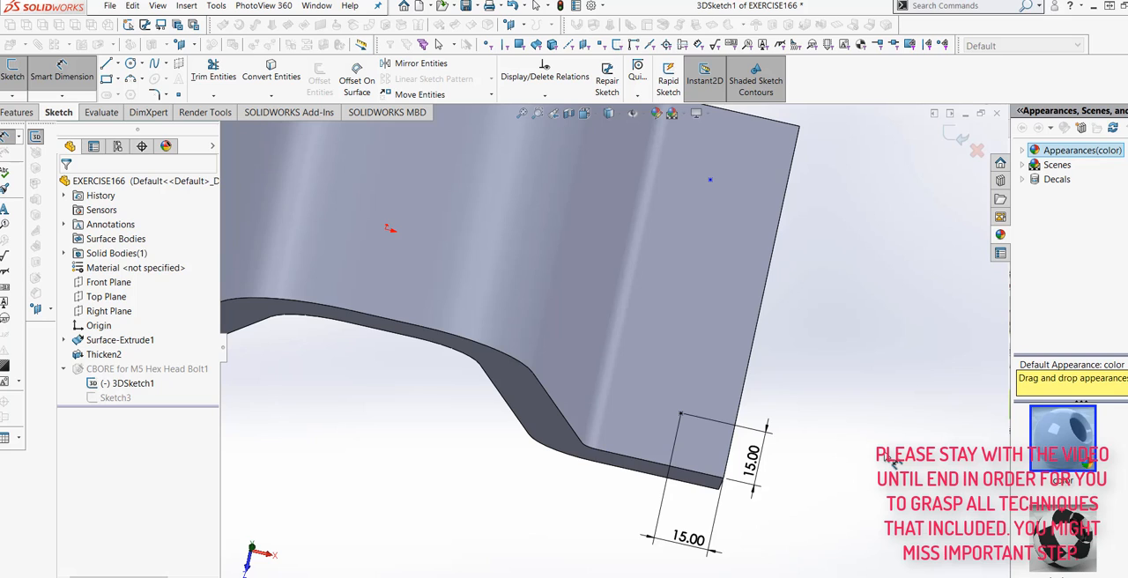
- Align the rear hole point with the front hole point using an Along Z relation
click(61, 75)
key(z)
scroll(737, 296, down, 2)
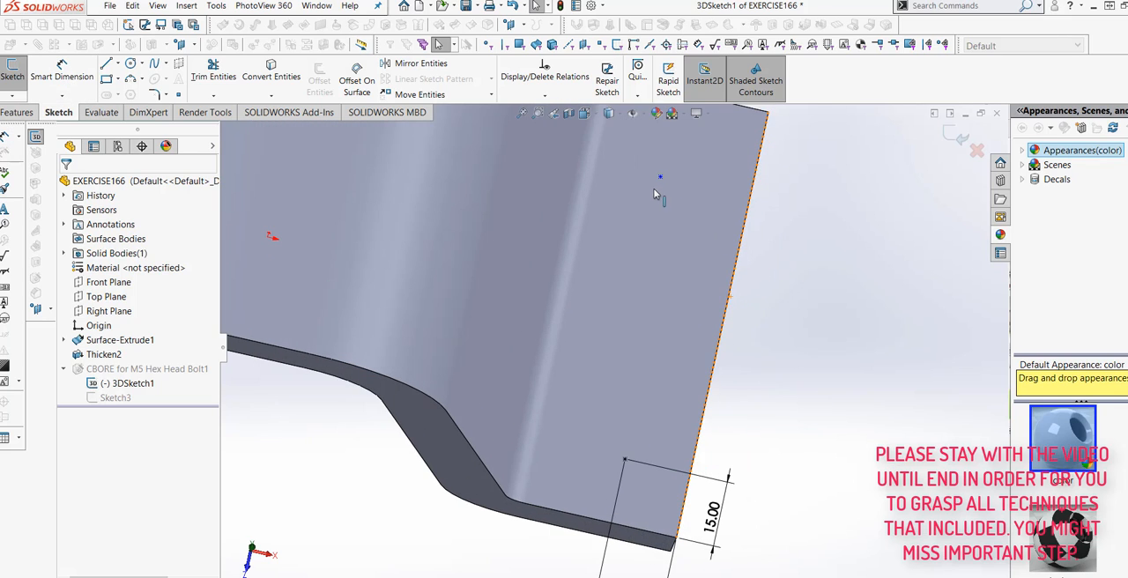
click(661, 182)
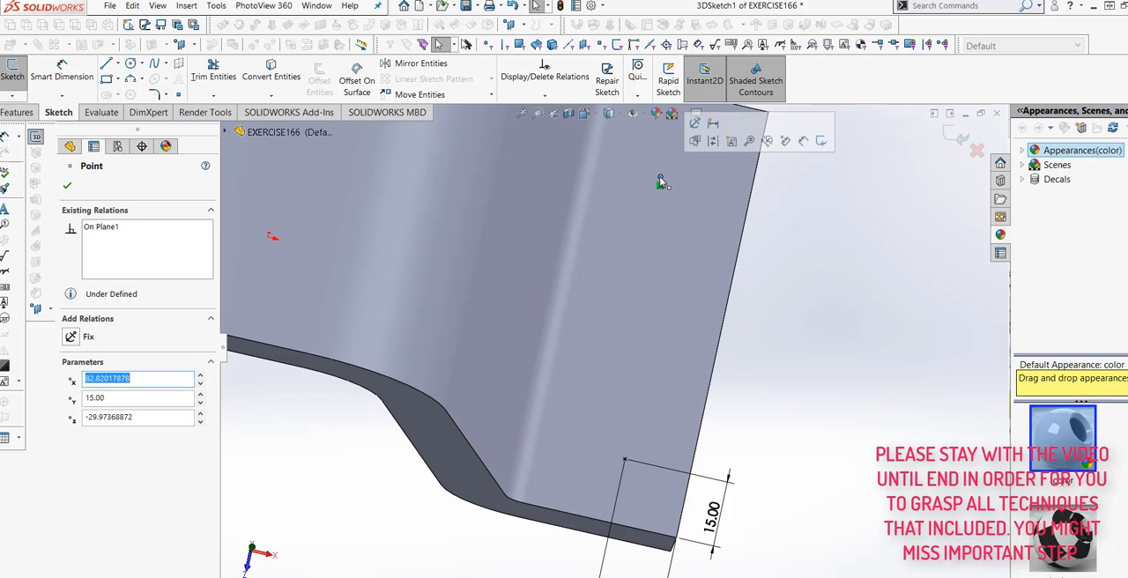
click(625, 460)
ctrl+click(624, 460)
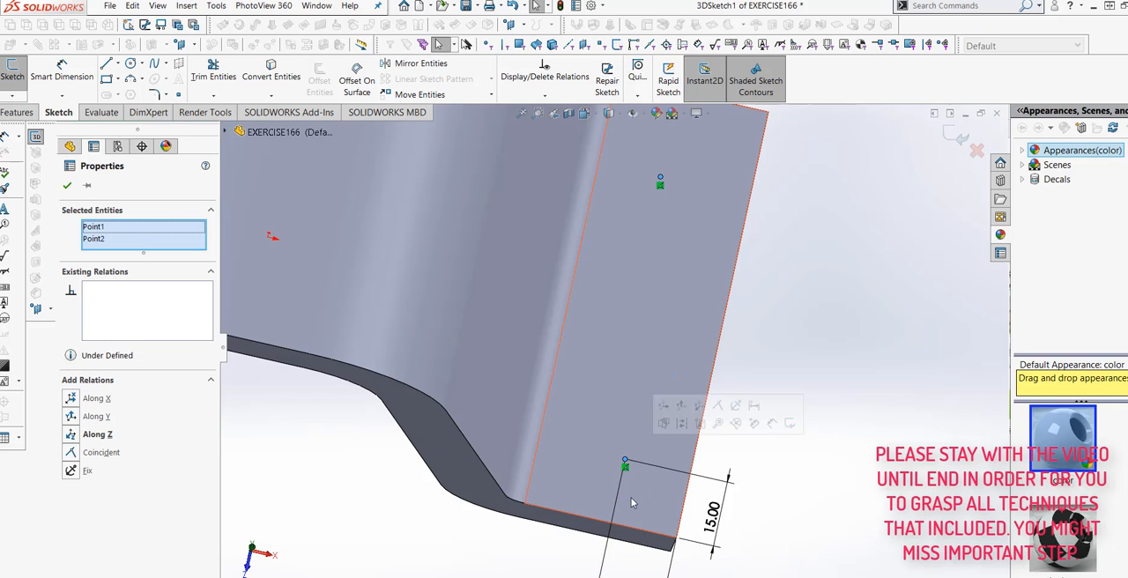
click(75, 436)
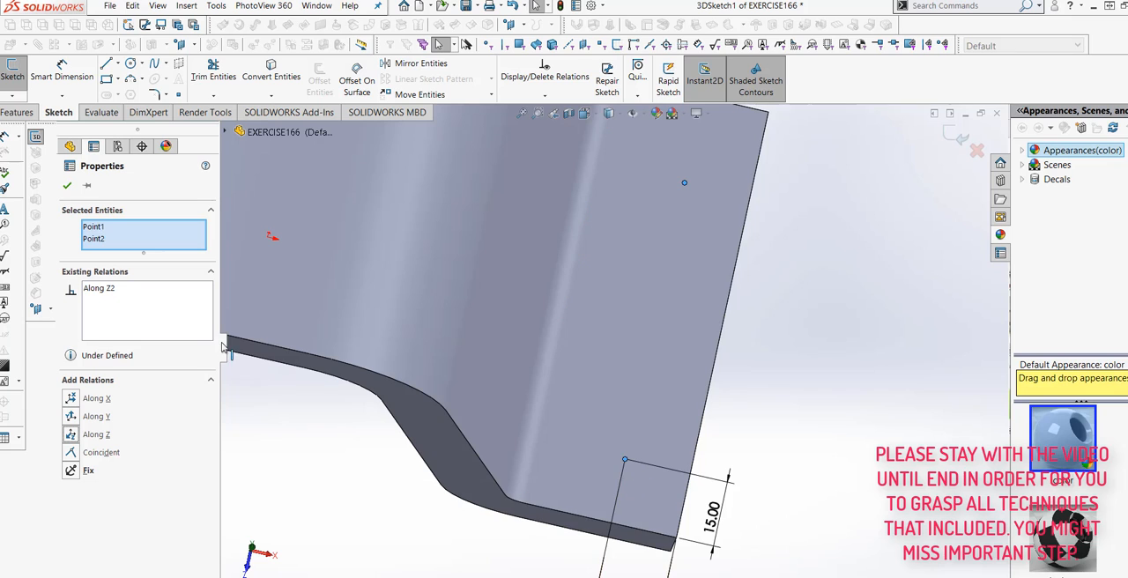
click(67, 185)
- Dimension the rear hole point 15 mm from the right flange's rear edge
middle_drag(818, 428, 804, 376)
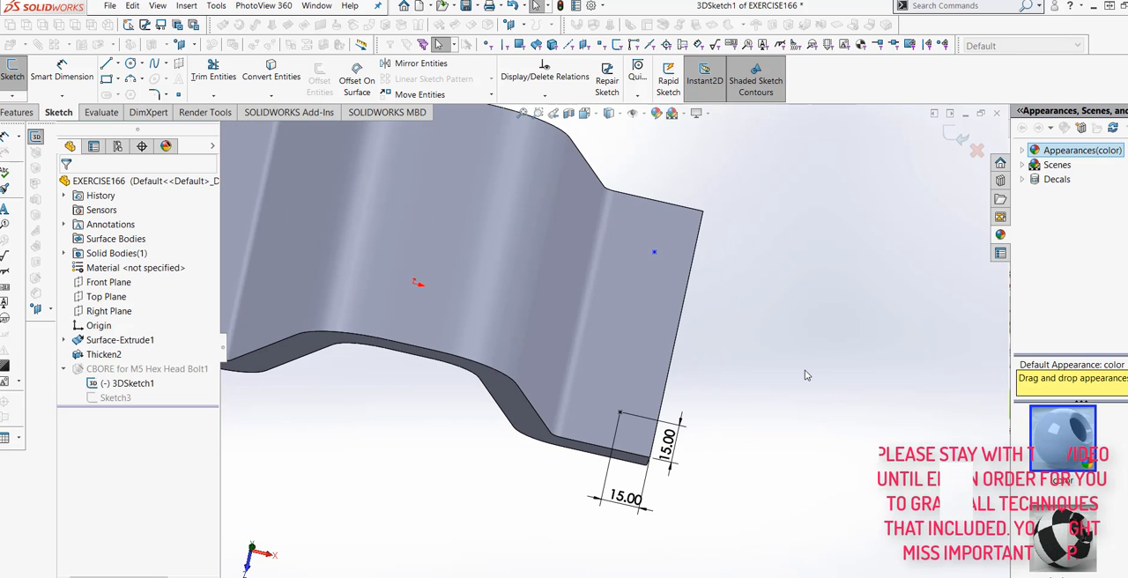
click(62, 72)
scroll(581, 246, down, 2)
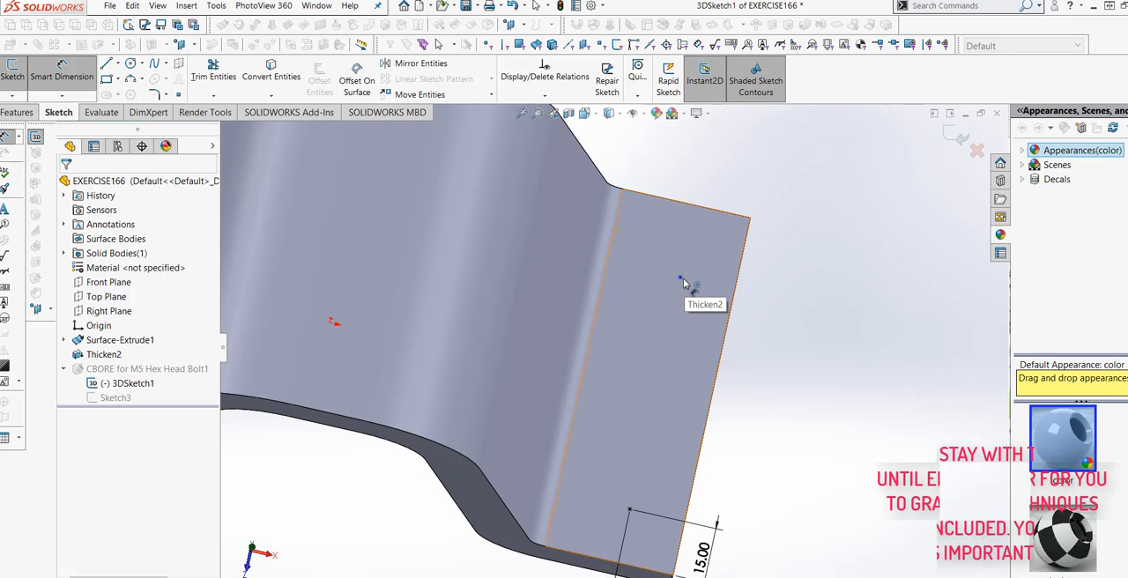
click(680, 280)
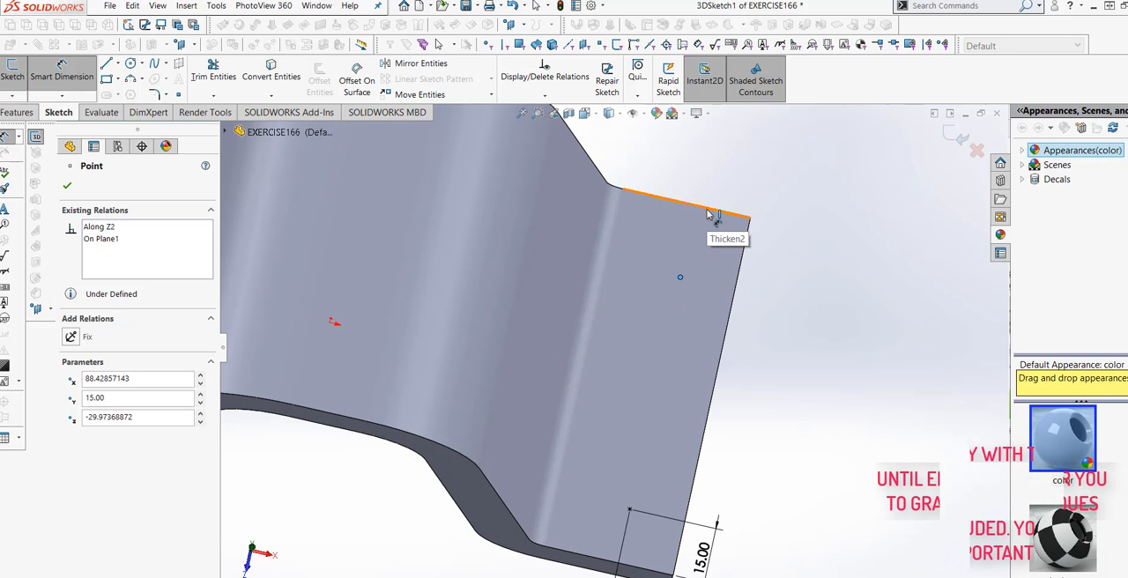
click(719, 209)
click(806, 262)
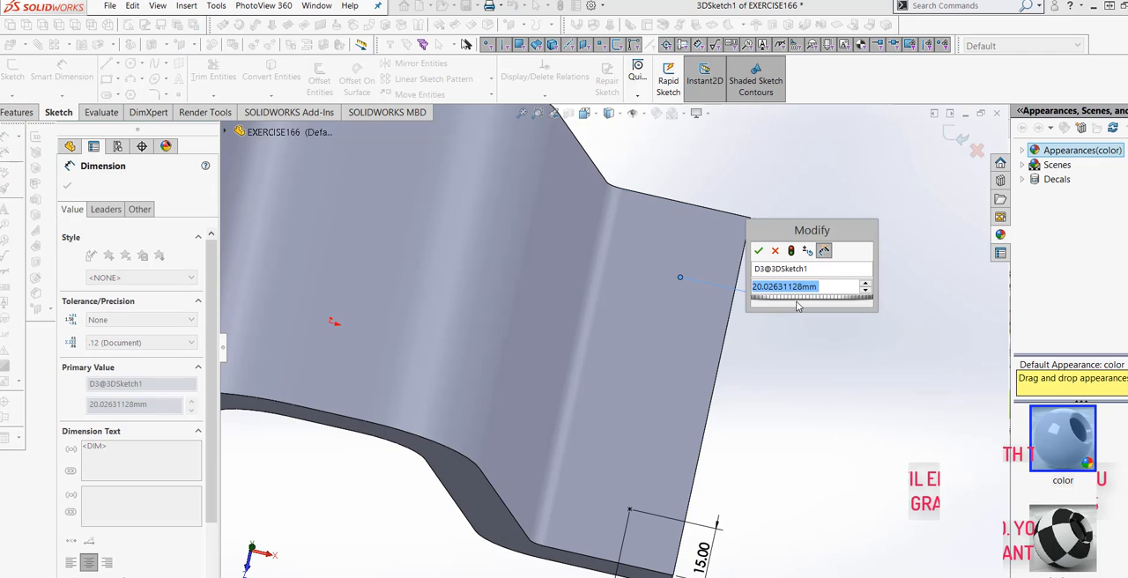
text(15)
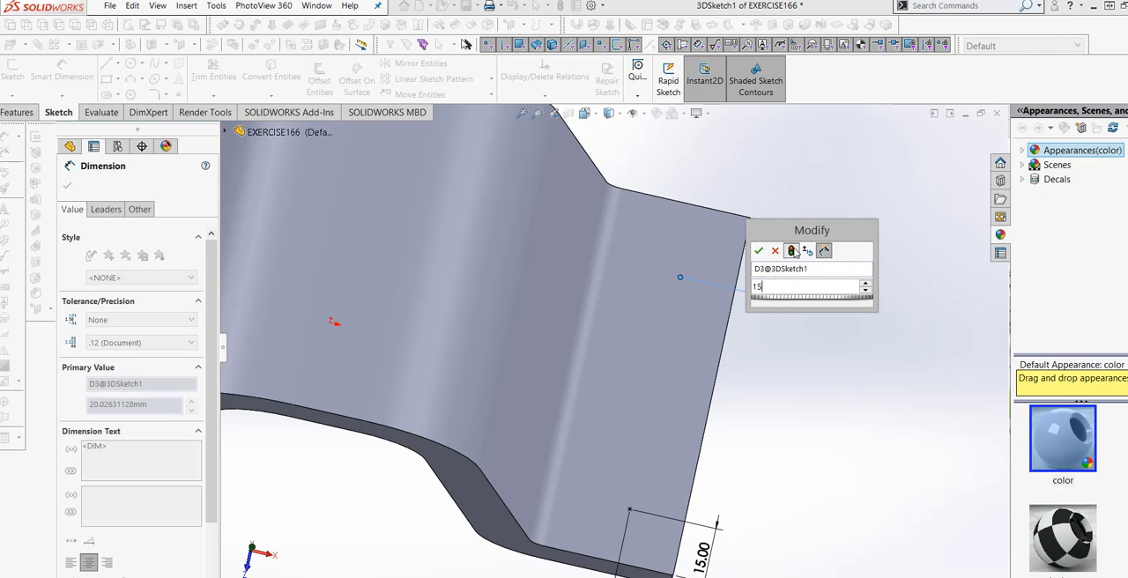
click(759, 251)
click(798, 352)
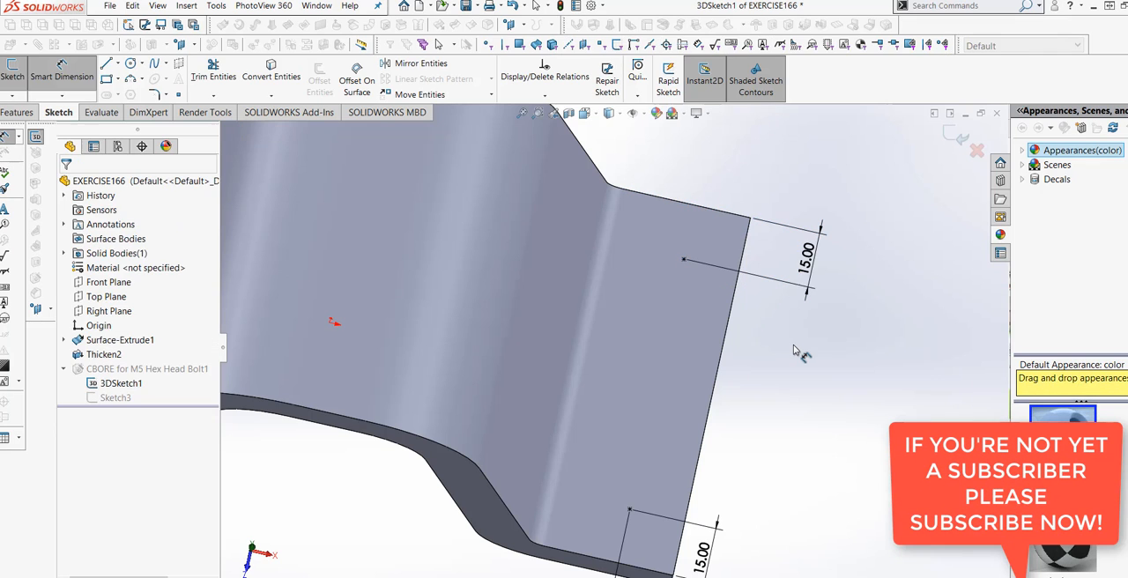
- Exit the 3D position sketch to rebuild the two counterbore holes, and inspect them on the right flange
scroll(793, 346, up, 3)
middle_drag(723, 446, 950, 146)
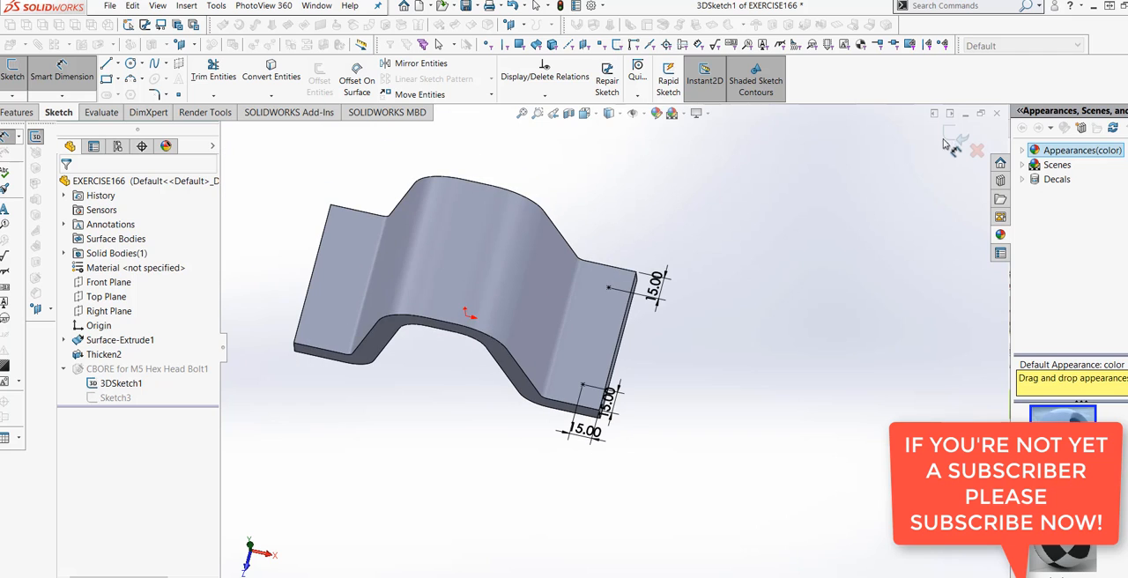
click(951, 139)
mouse_move(675, 420)
middle_down()
mouse_move(667, 358)
mouse_move(667, 380)
mouse_move(593, 364)
middle_up()
scroll(593, 370, down, 3)
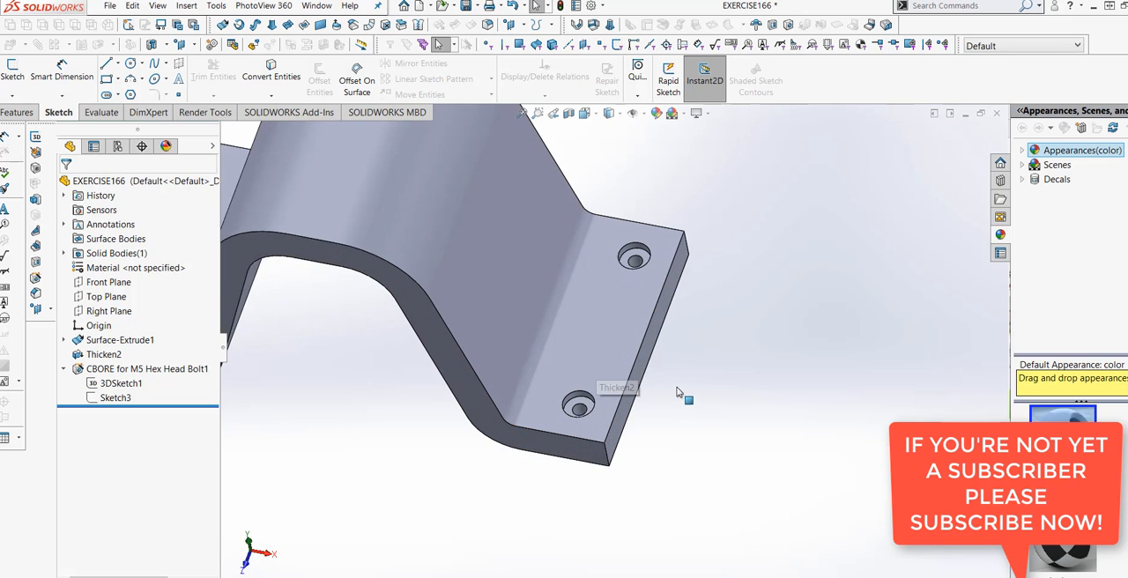
- Mirror the M5 counterbore hole feature about the Right Plane onto the opposite flange
middle_drag(676, 412, 529, 436)
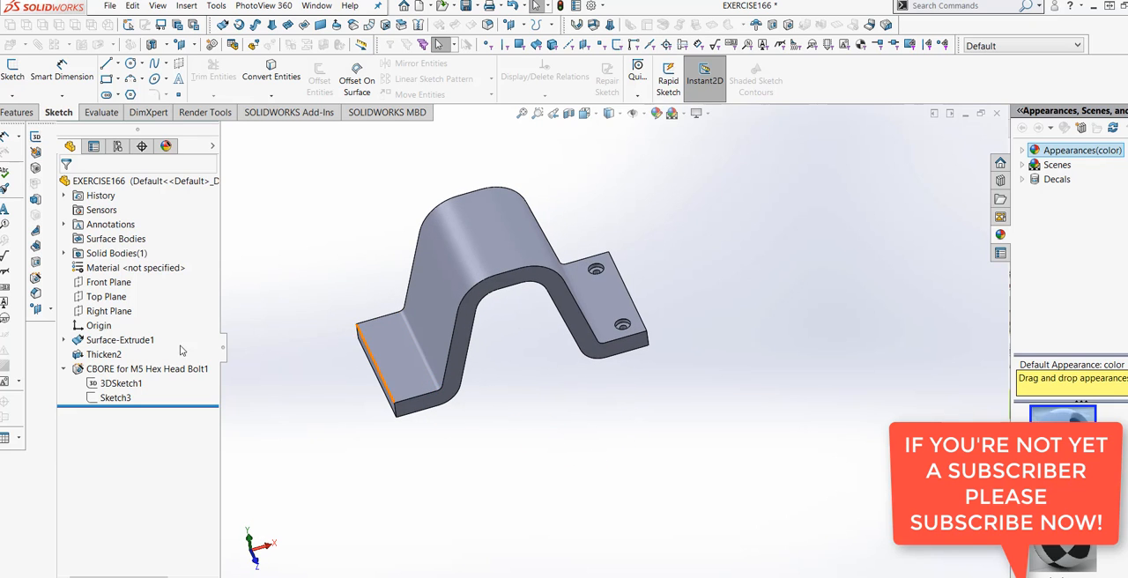
click(109, 311)
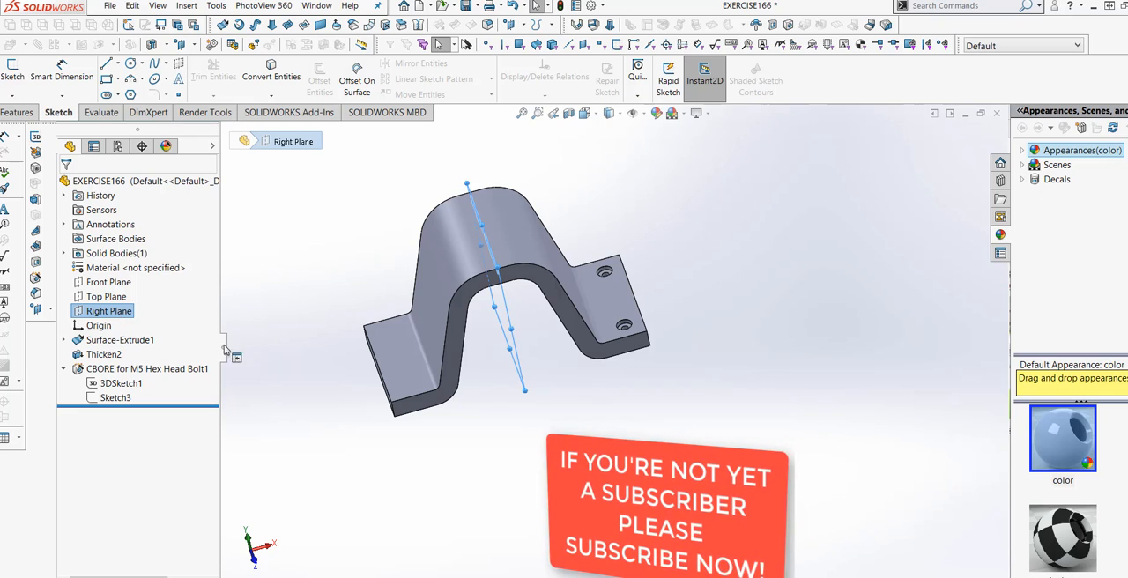
click(338, 364)
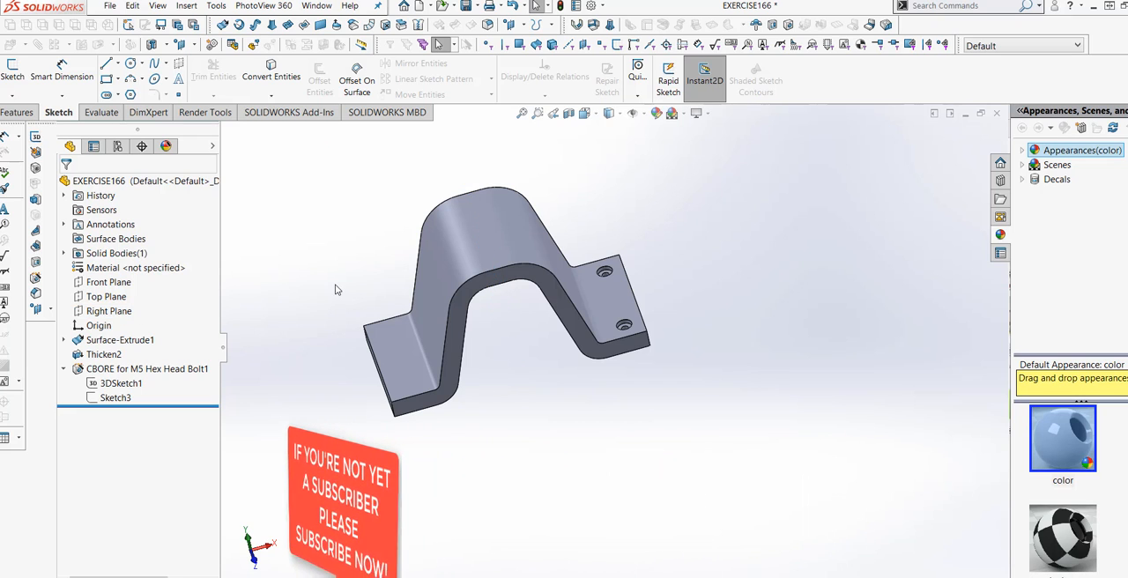
middle_drag(334, 288, 356, 221)
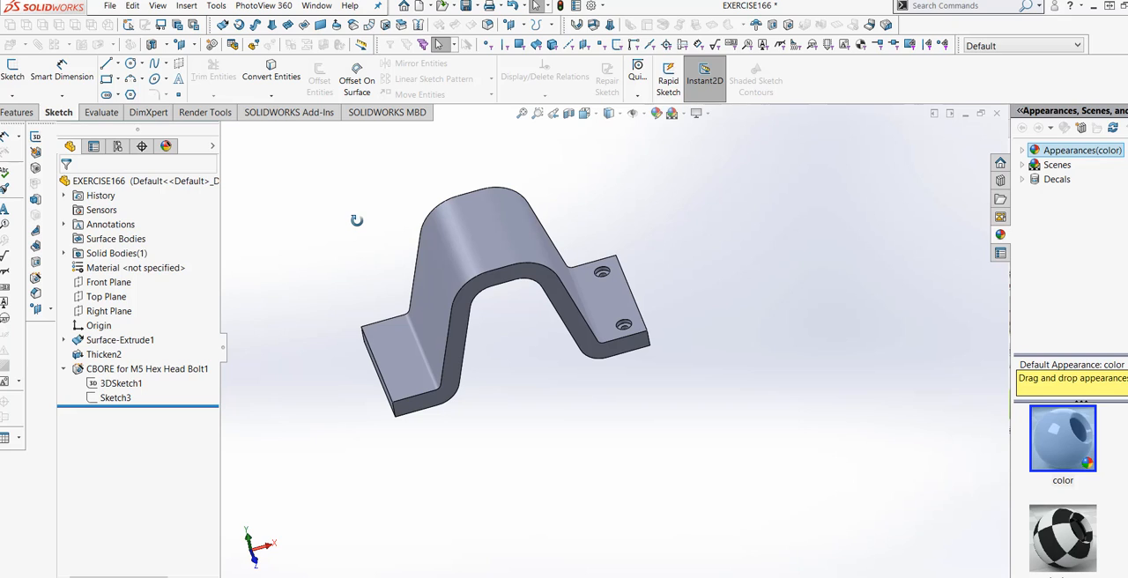
click(32, 112)
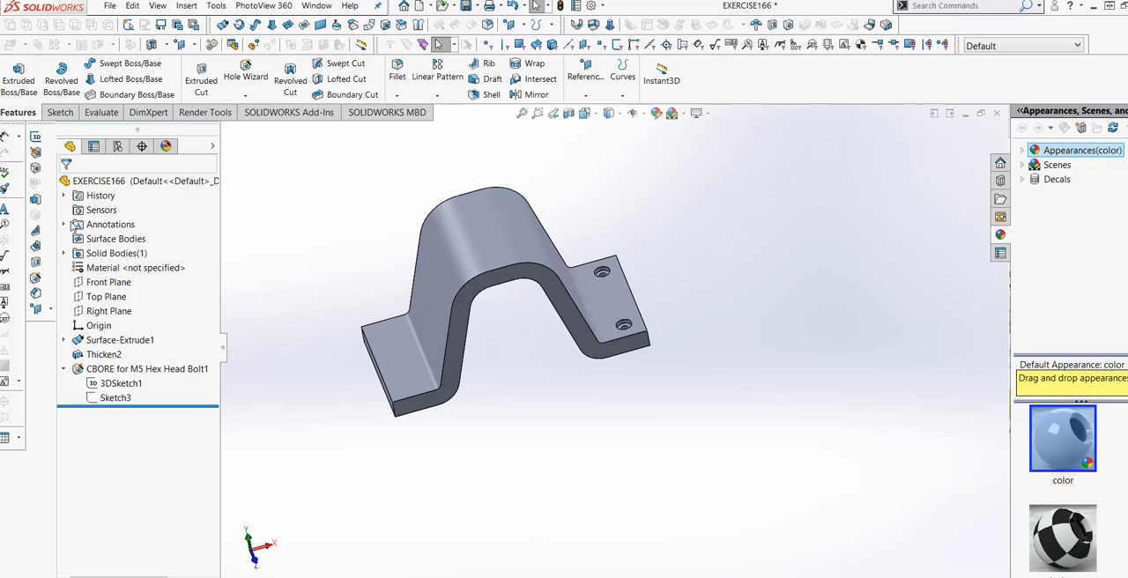
click(438, 97)
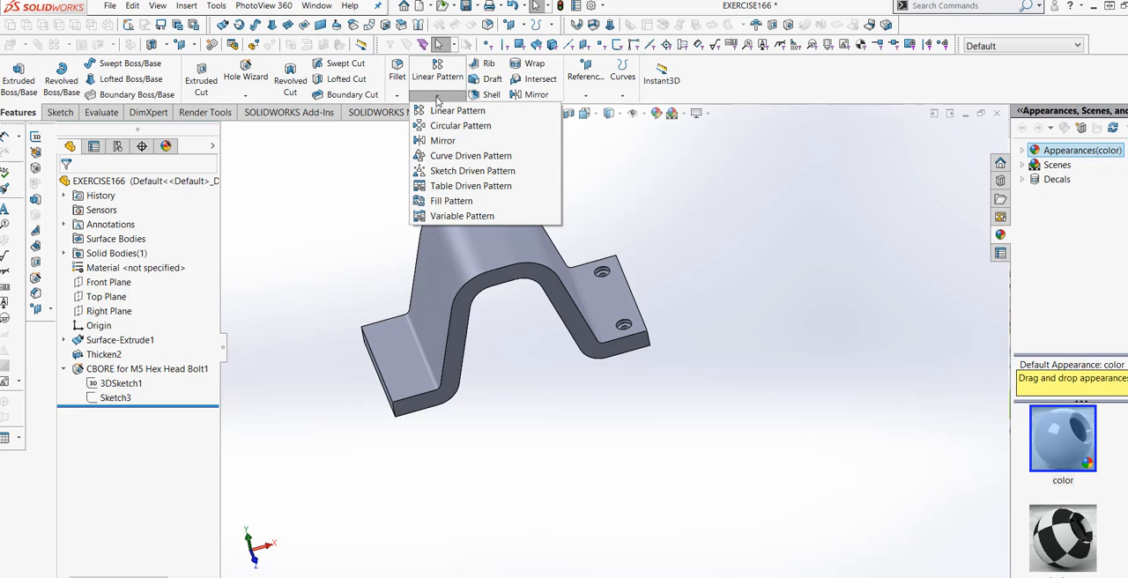
click(456, 142)
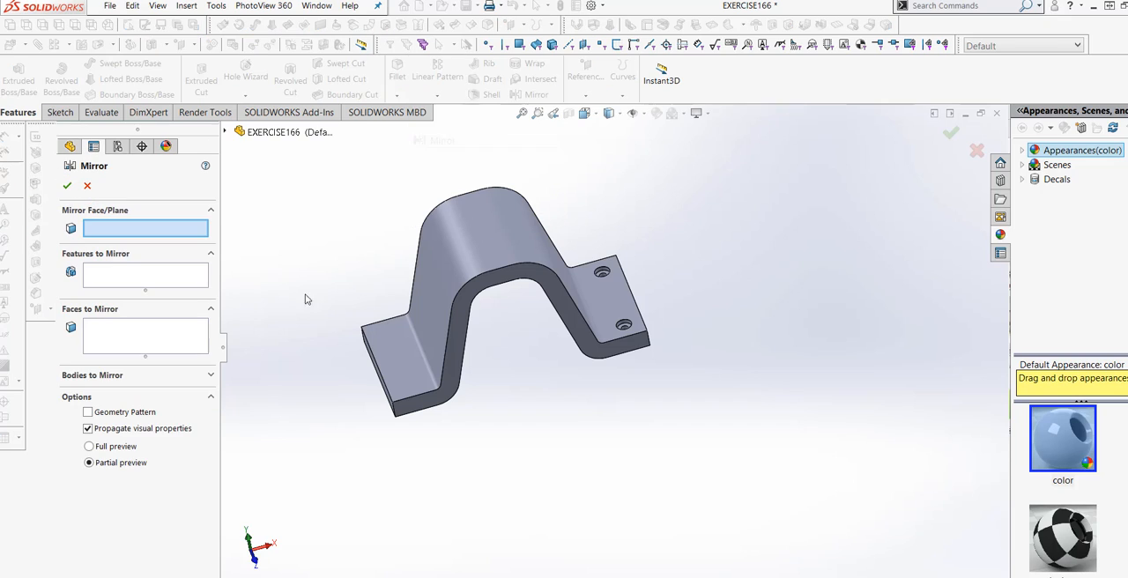
click(225, 132)
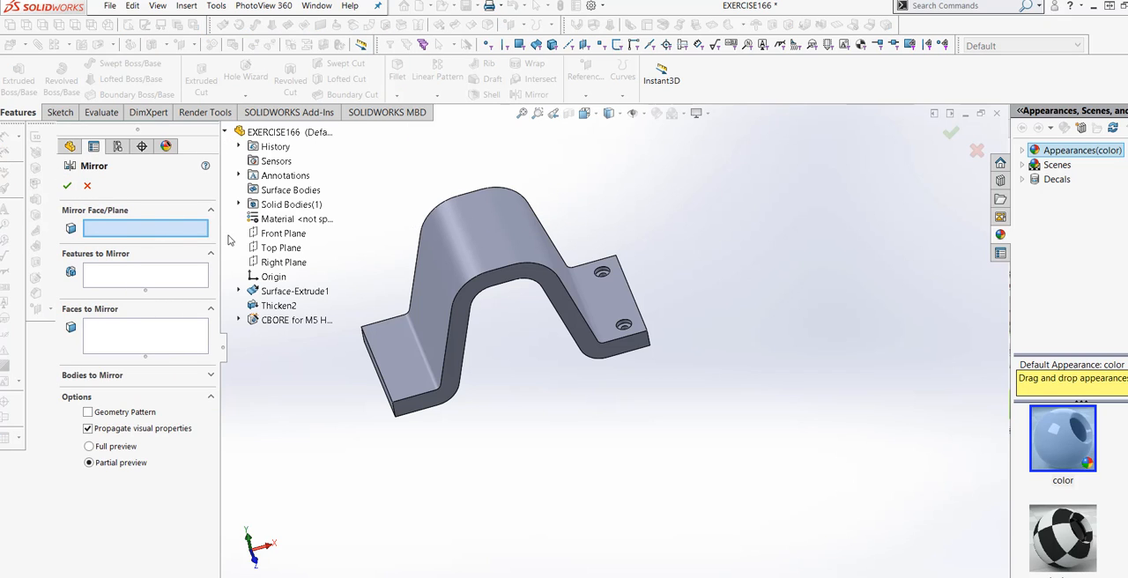
click(282, 262)
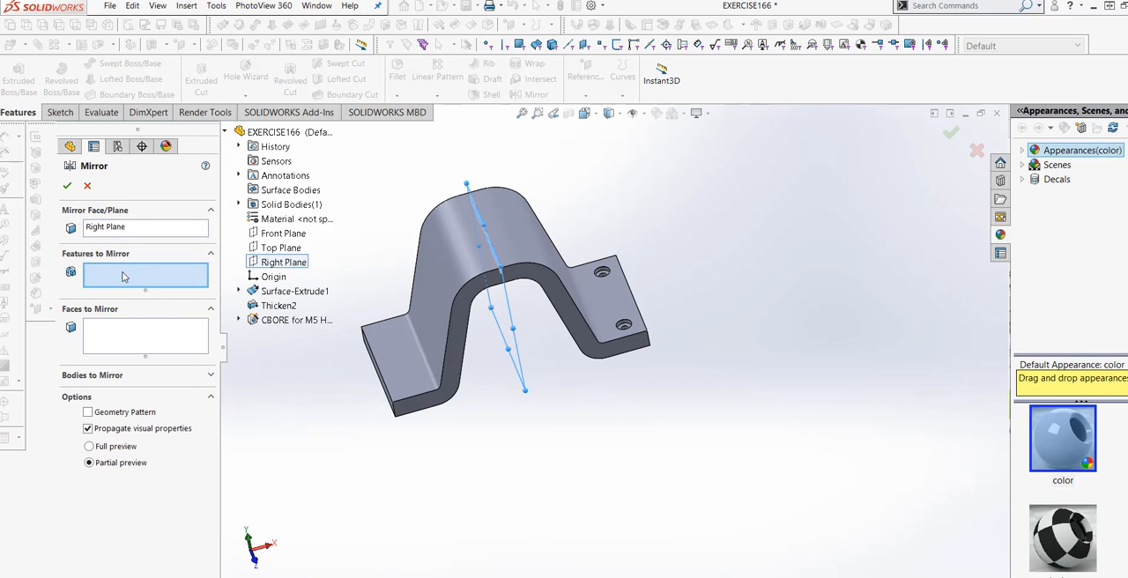
click(289, 322)
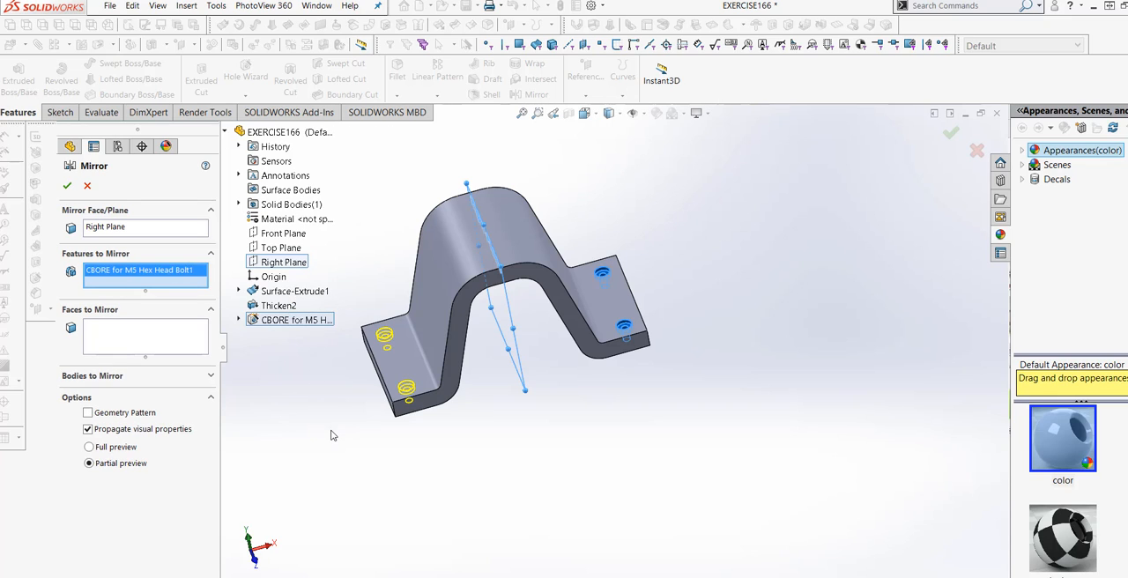
click(64, 186)
- Examine the bracket from several angles to check the counterbore holes on both flanges
middle_drag(428, 428, 554, 390)
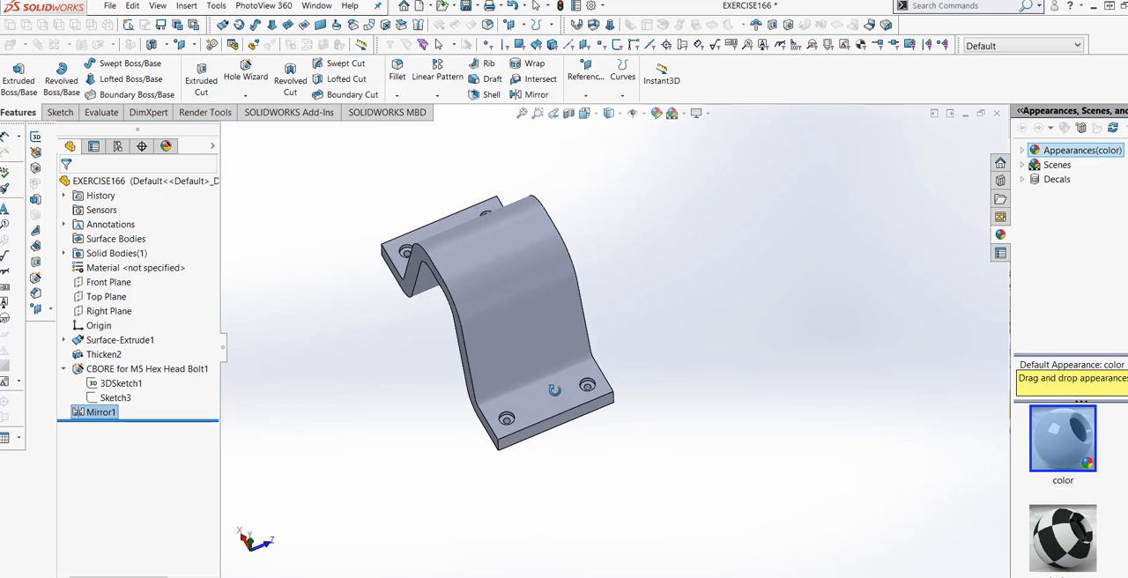
scroll(562, 406, down, 3)
middle_drag(601, 433, 621, 339)
scroll(641, 444, up, 3)
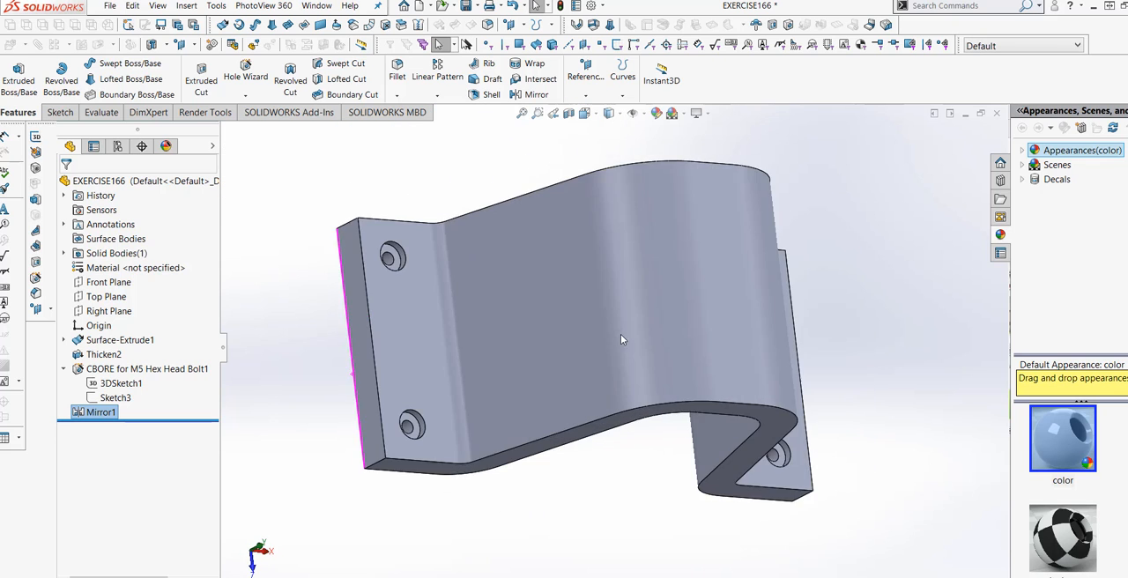
scroll(621, 339, up, 3)
middle_drag(682, 479, 555, 282)
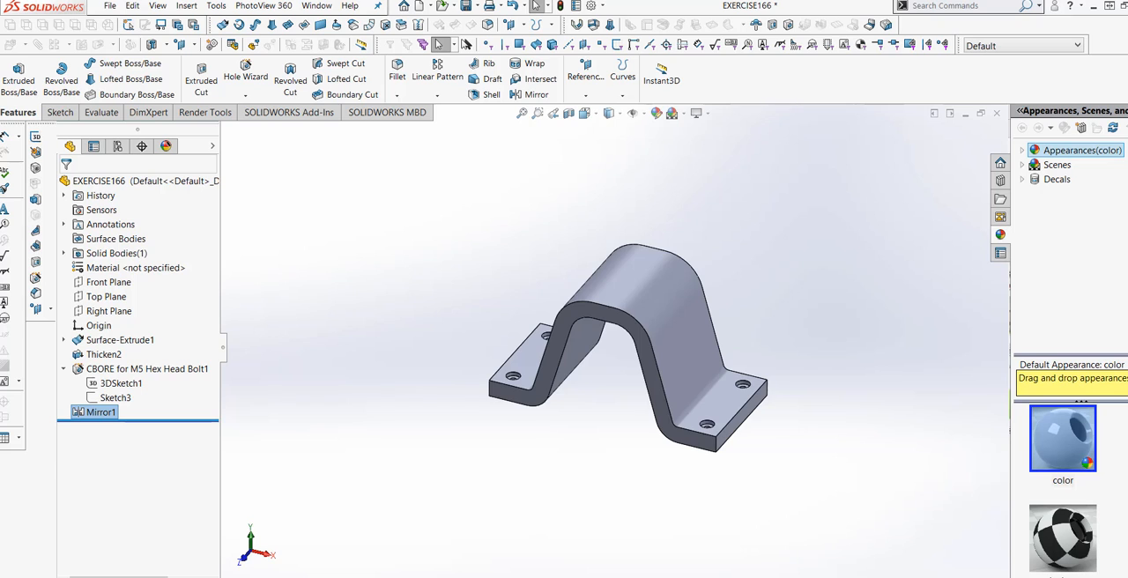
middle_drag(916, 429, 874, 412)
middle_drag(737, 428, 586, 355)
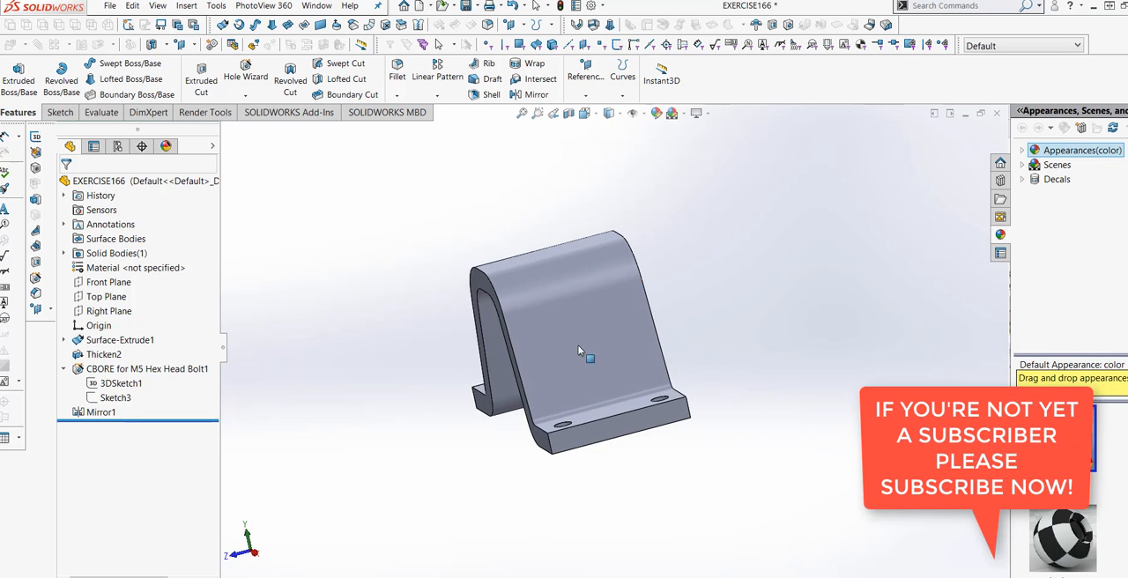
middle_drag(541, 318, 440, 431)
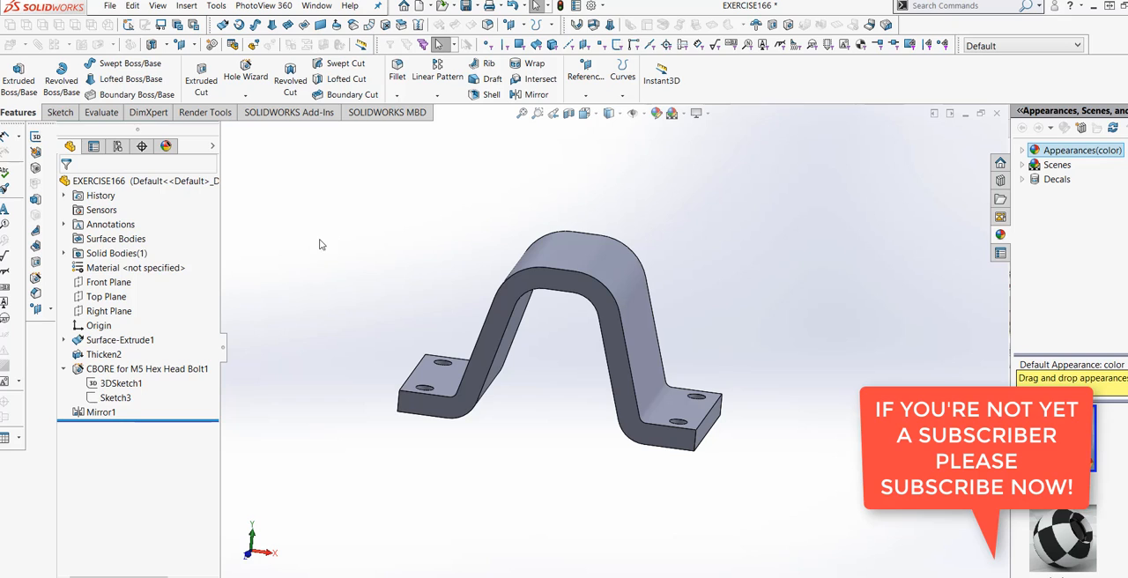
- Start a new sketch on the Right Plane and orient the view normal to it
click(114, 312)
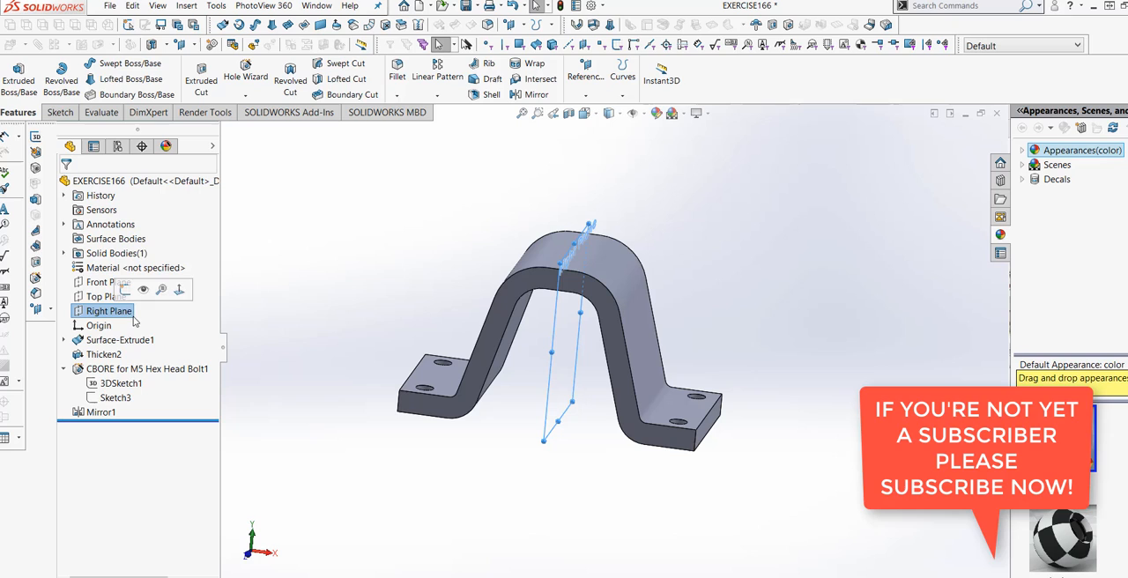
click(60, 115)
click(18, 77)
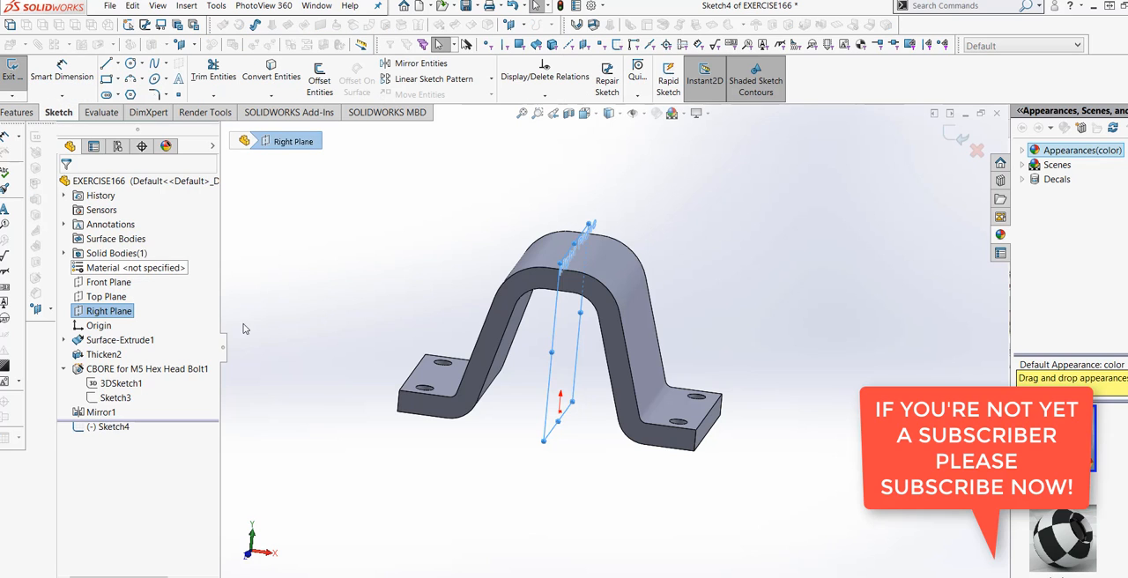
click(595, 115)
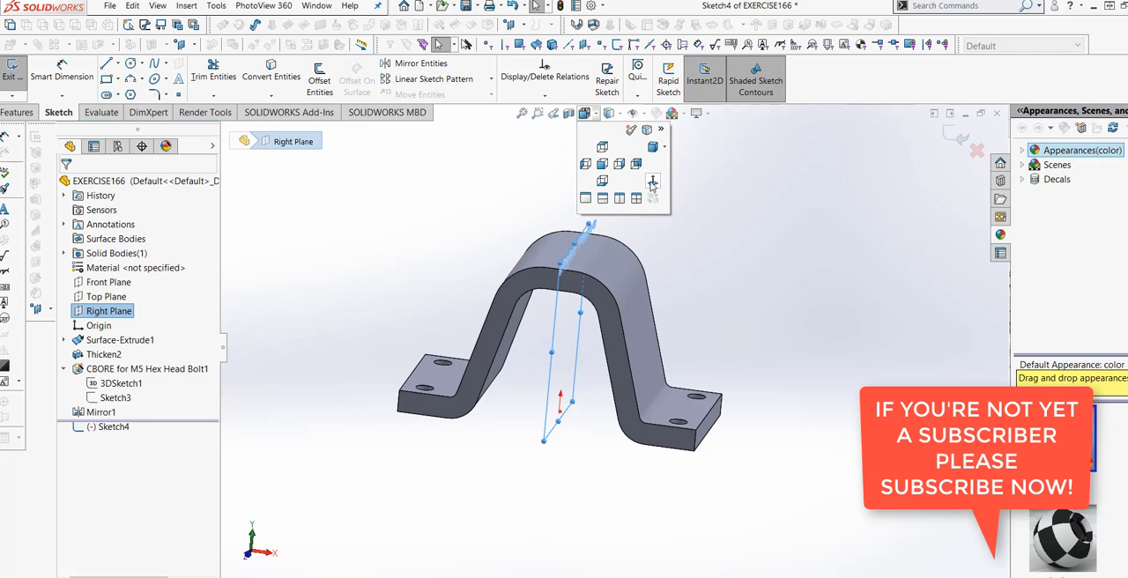
click(652, 182)
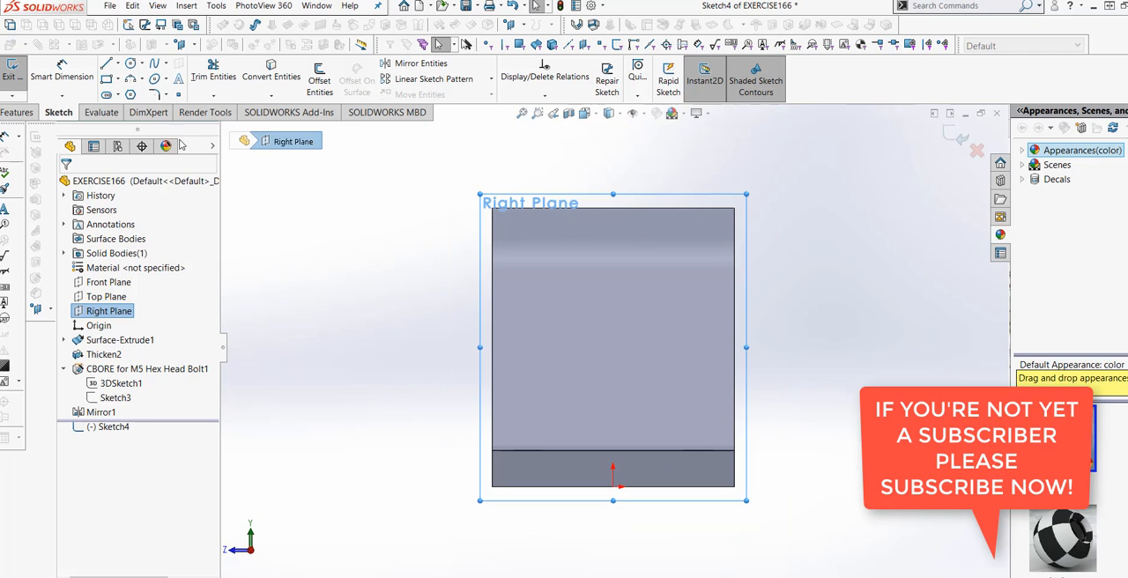
- Sketch a vertical straight slot down from the midpoint of the upper bend edge, about 59 mm between centres and 17 mm wide
click(117, 96)
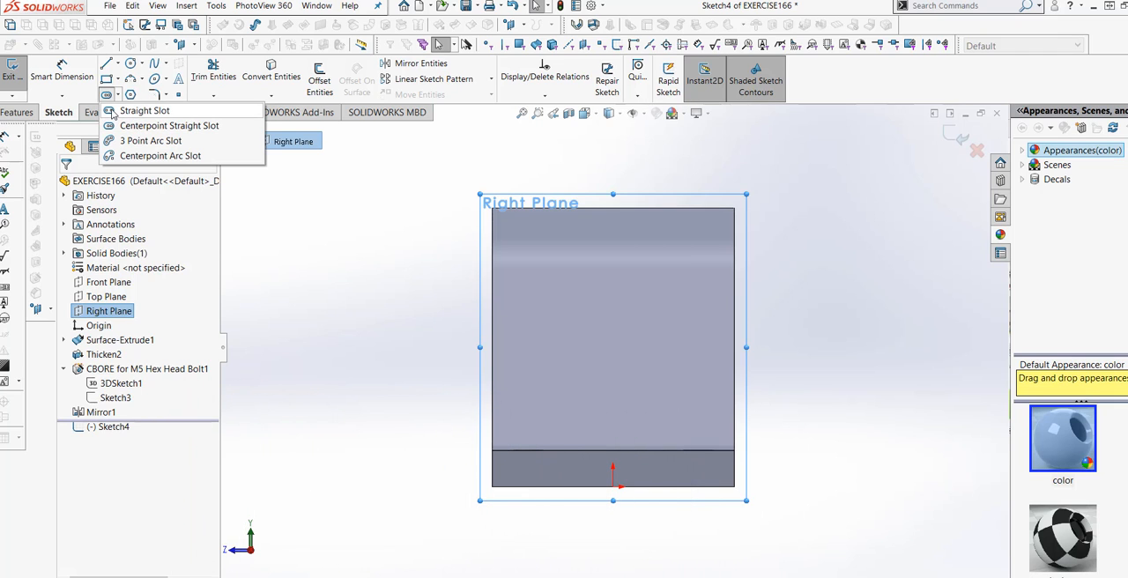
click(108, 112)
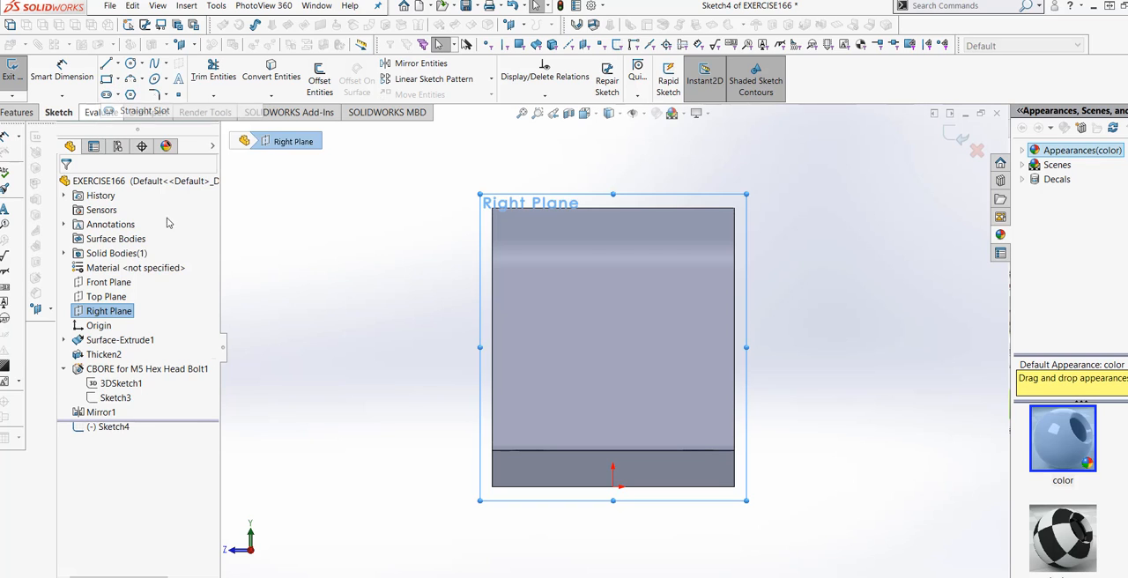
click(613, 270)
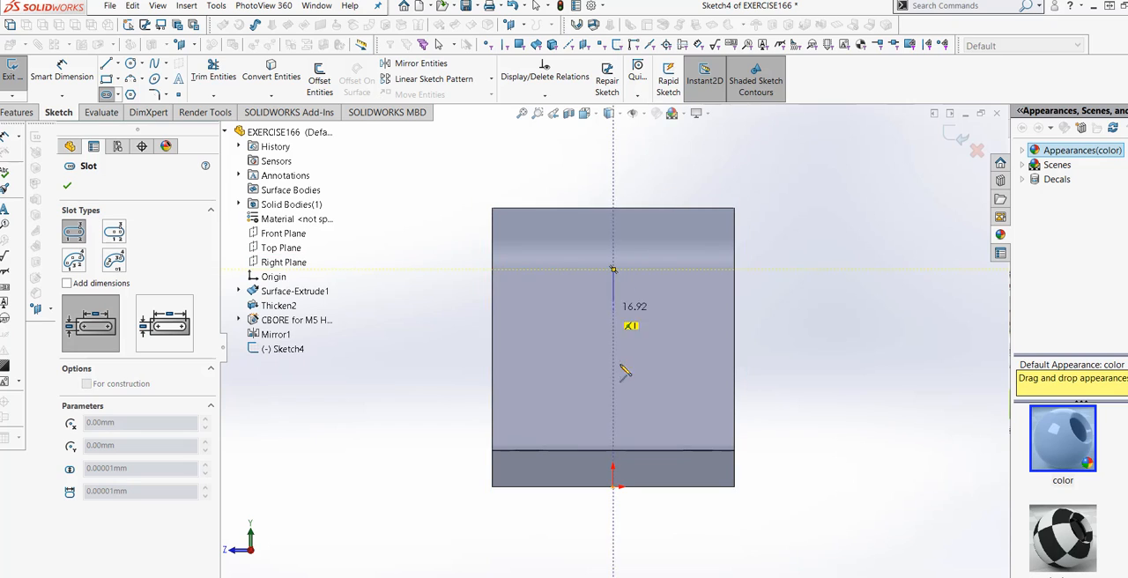
click(613, 411)
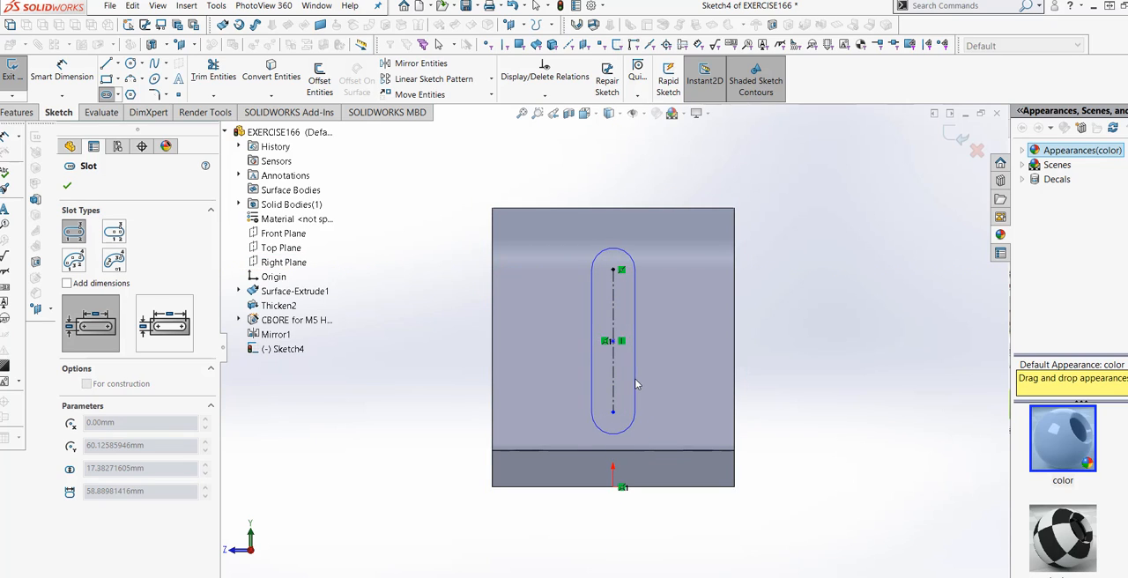
click(634, 383)
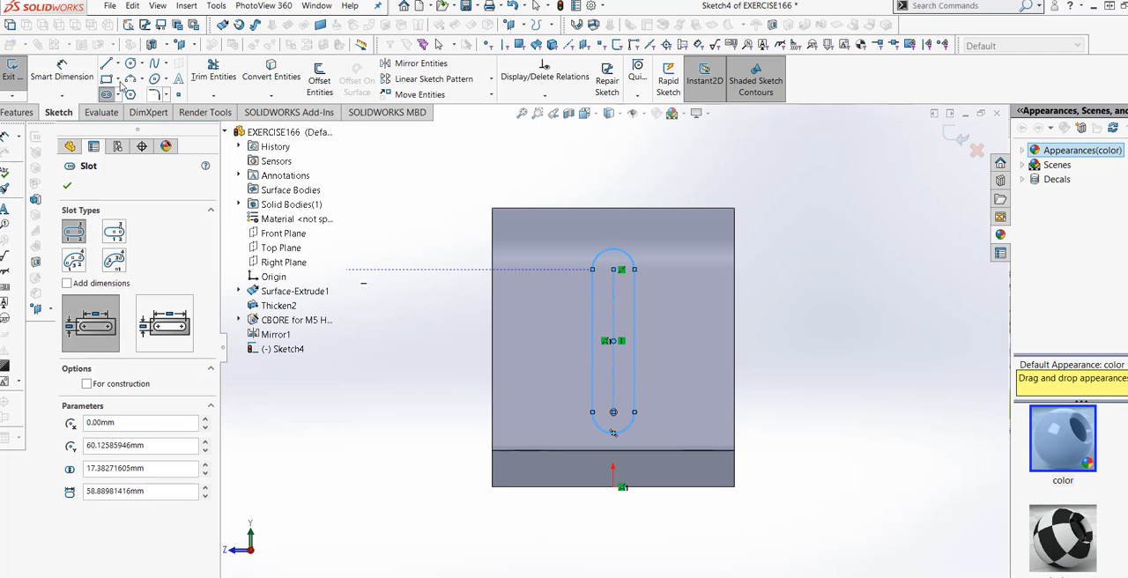
- Dimension the slot's width between its two straight sides as 15 mm
click(72, 76)
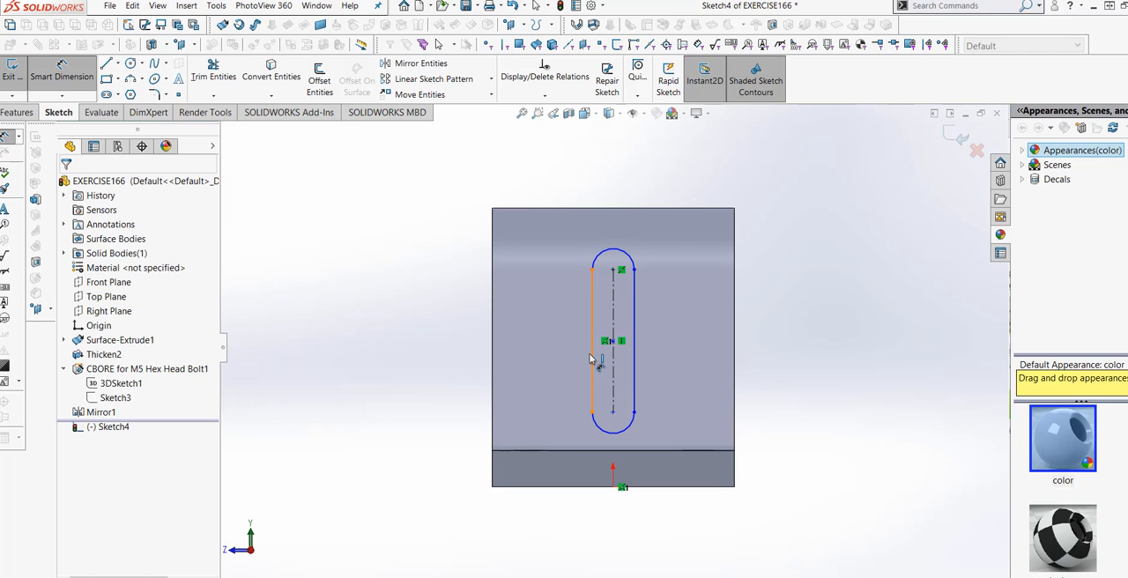
click(590, 358)
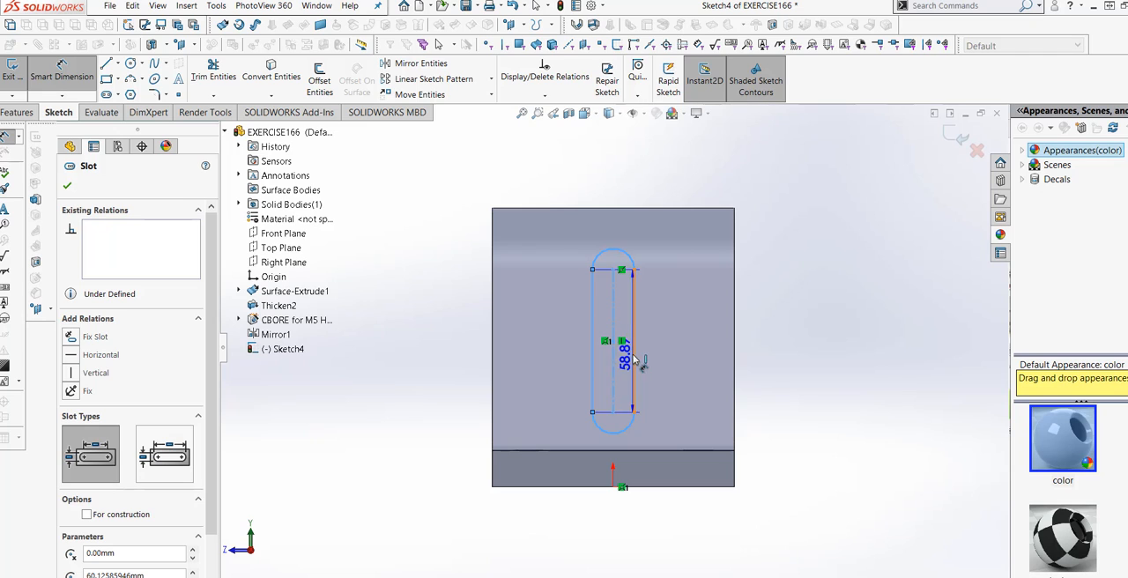
click(635, 356)
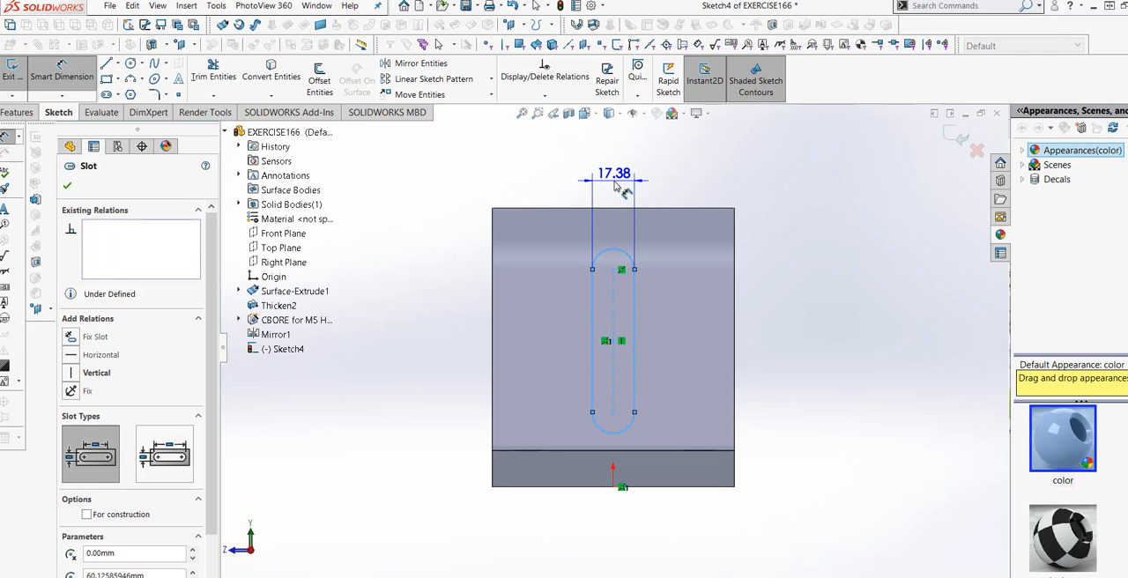
click(622, 189)
text(15)
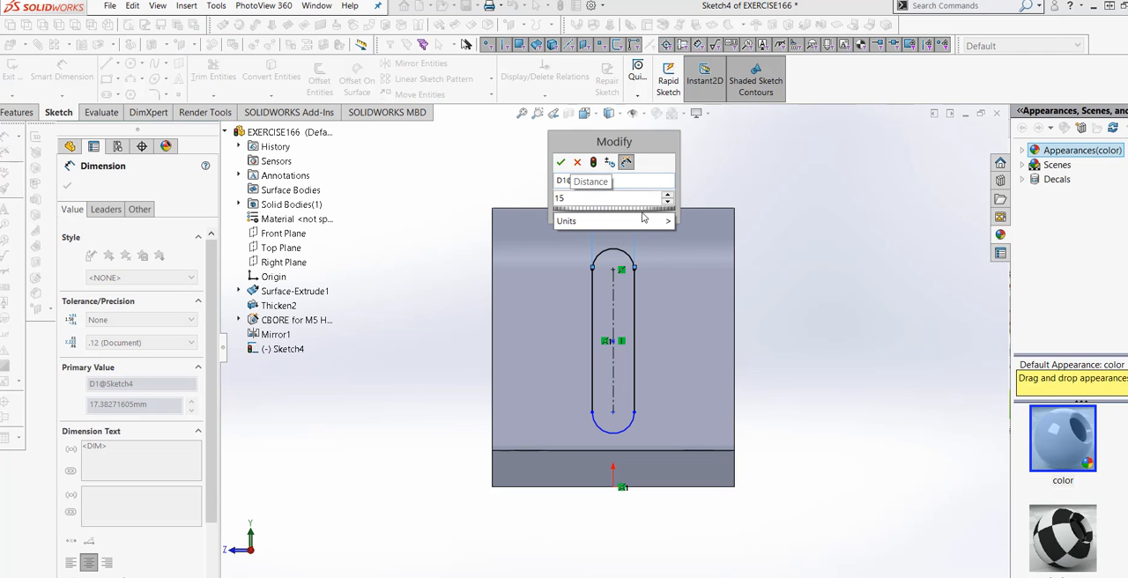
mouse_move(652, 220)
click(693, 346)
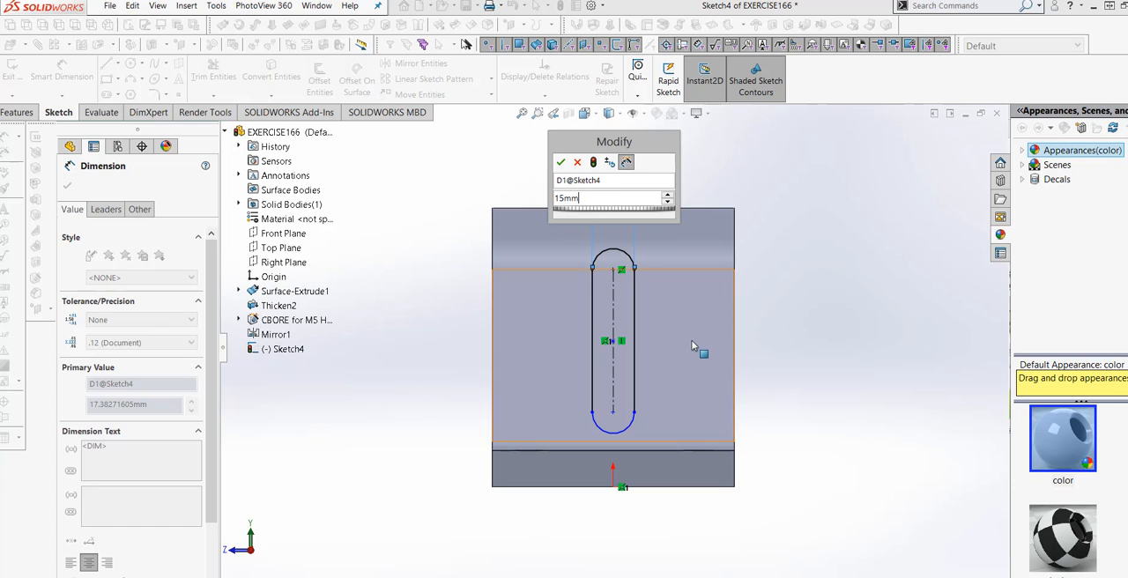
click(560, 162)
click(482, 180)
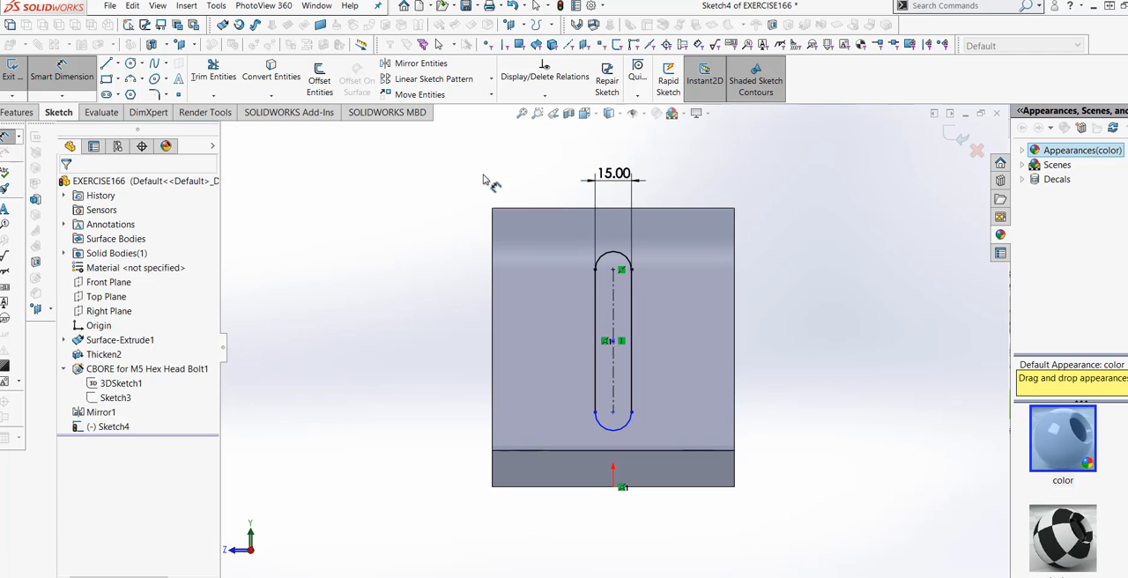
- Dimension the slot's centre-to-centre length as 60 mm and inspect the sketch against the bracket in 3D
scroll(496, 241, up, 1)
scroll(603, 368, down, 2)
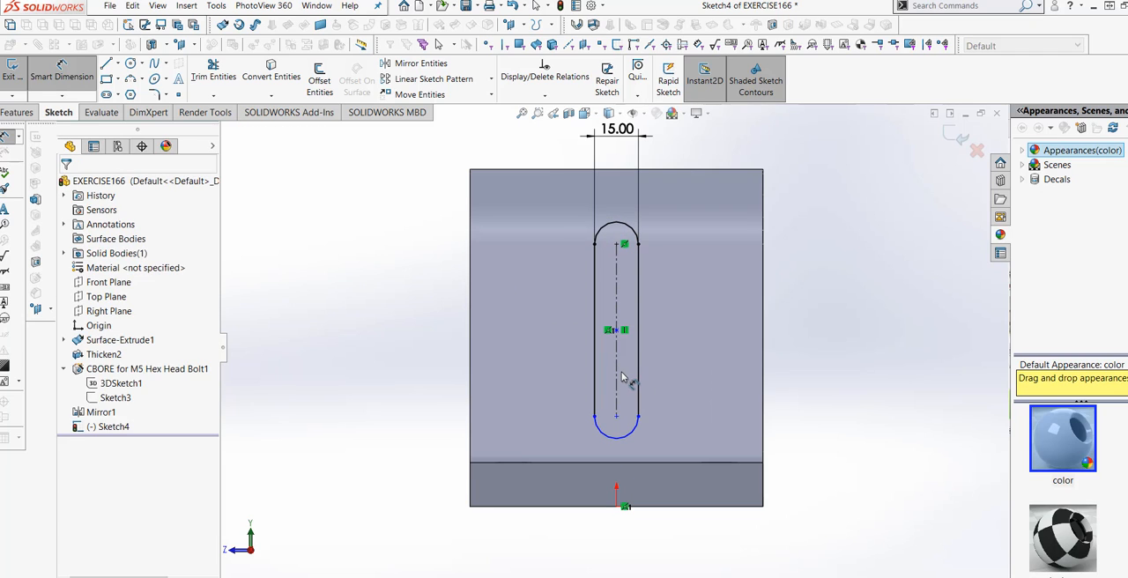
click(621, 378)
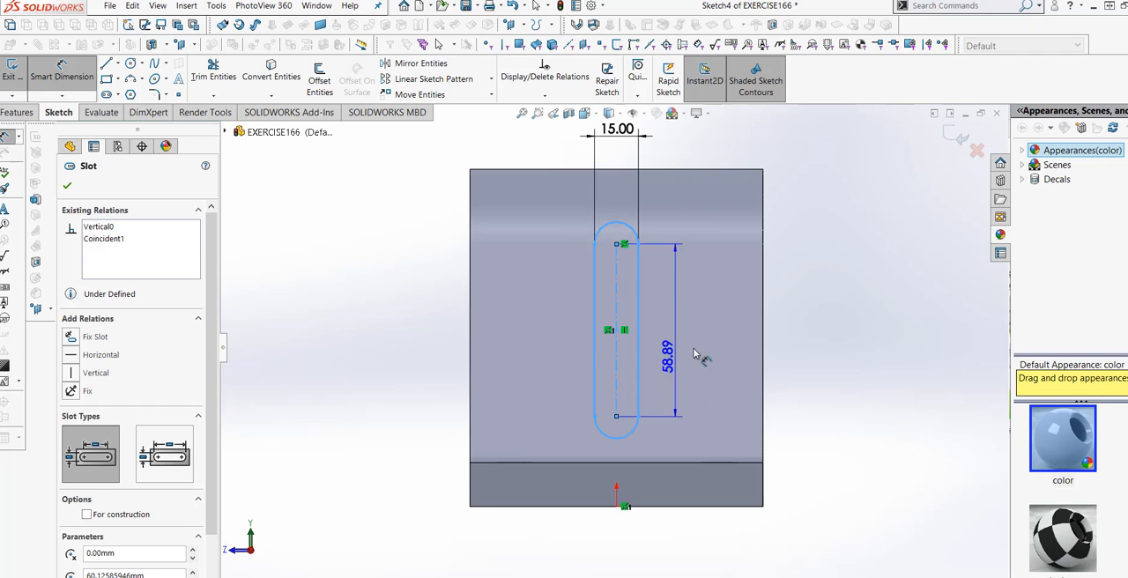
click(812, 340)
text(60)
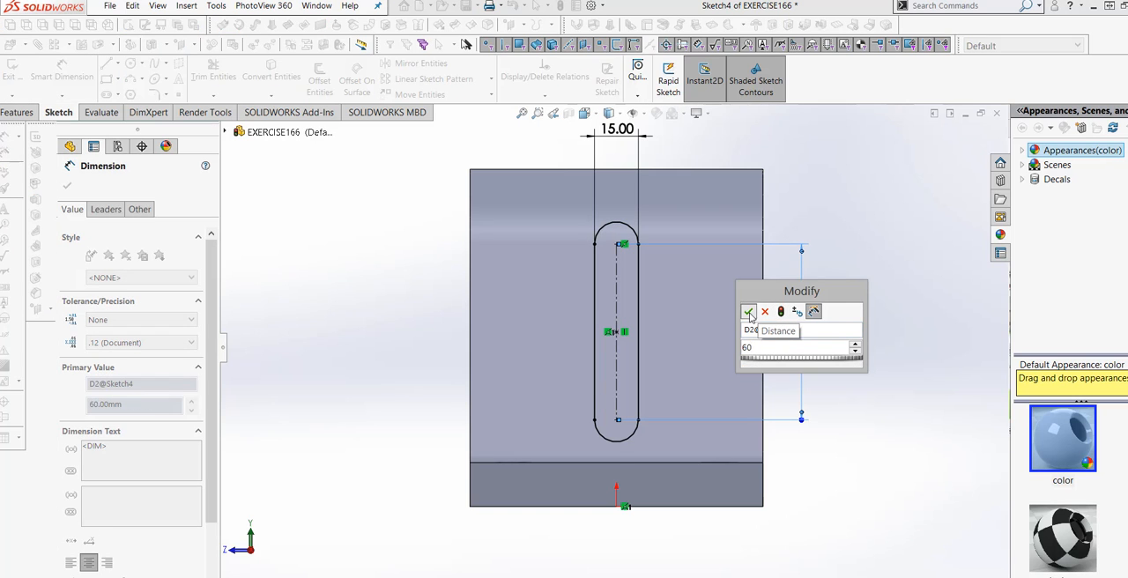
click(748, 311)
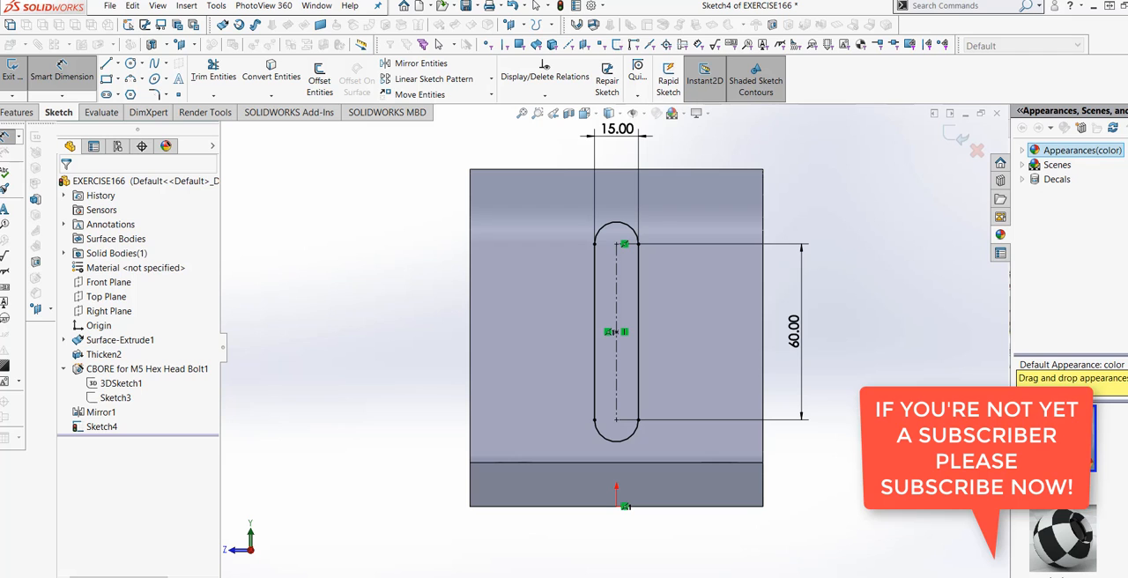
mouse_move(841, 359)
middle_down()
mouse_move(731, 344)
mouse_move(739, 376)
mouse_move(819, 390)
mouse_move(780, 458)
mouse_move(783, 423)
mouse_move(680, 423)
mouse_move(751, 459)
mouse_move(733, 466)
middle_up()
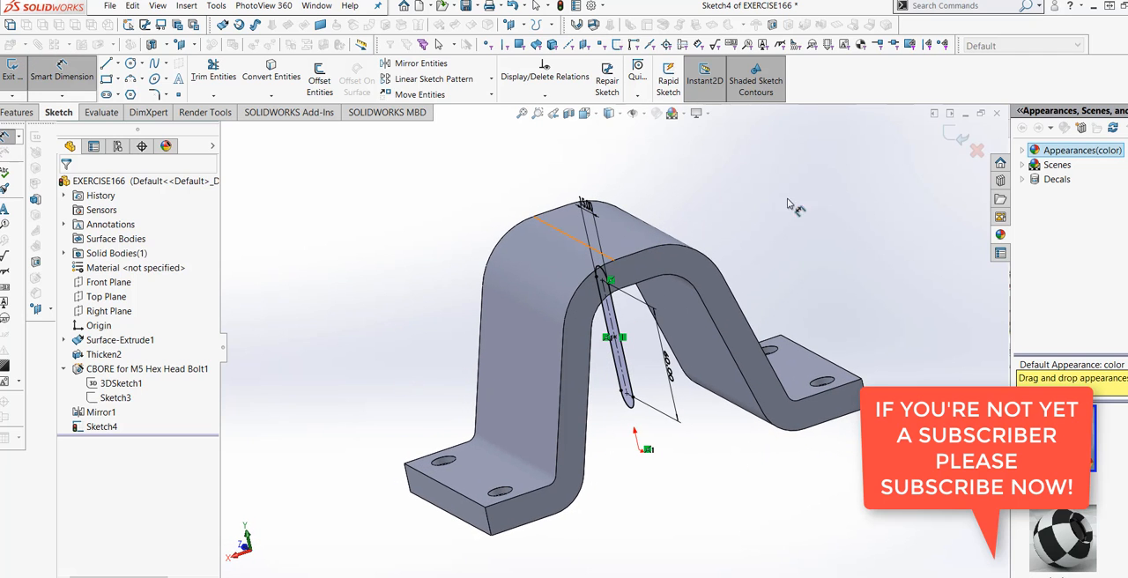
- Close the slot sketch and start a new sketch on the Front Plane, viewed from the front
click(959, 143)
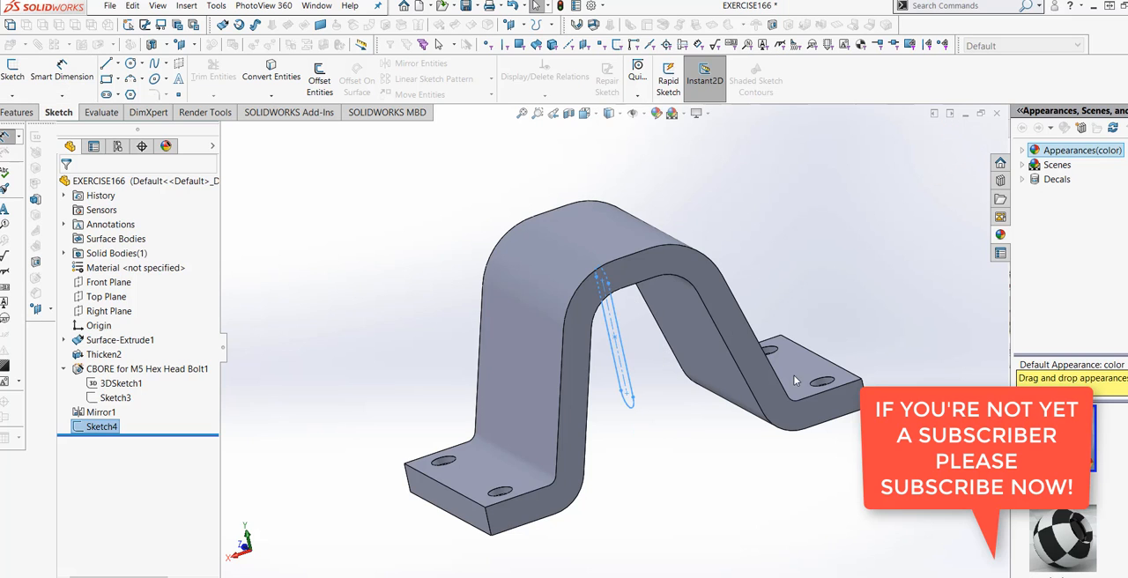
mouse_move(649, 495)
middle_down()
mouse_move(604, 466)
mouse_move(576, 528)
mouse_move(644, 491)
mouse_move(627, 506)
middle_up()
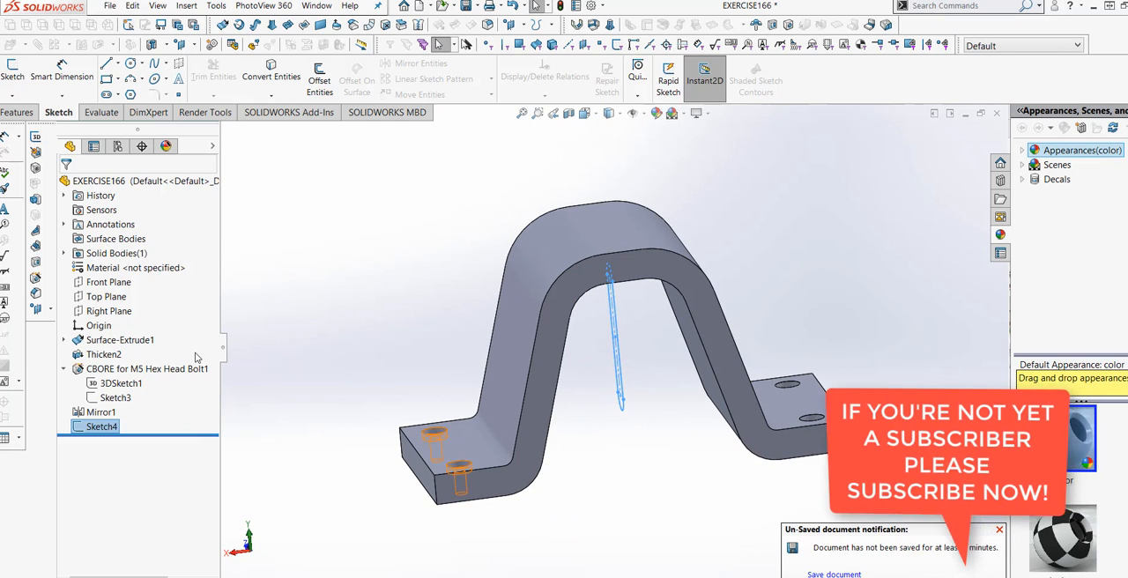
click(129, 283)
mouse_move(659, 489)
middle_down()
mouse_move(644, 446)
mouse_move(679, 468)
mouse_move(743, 392)
middle_up()
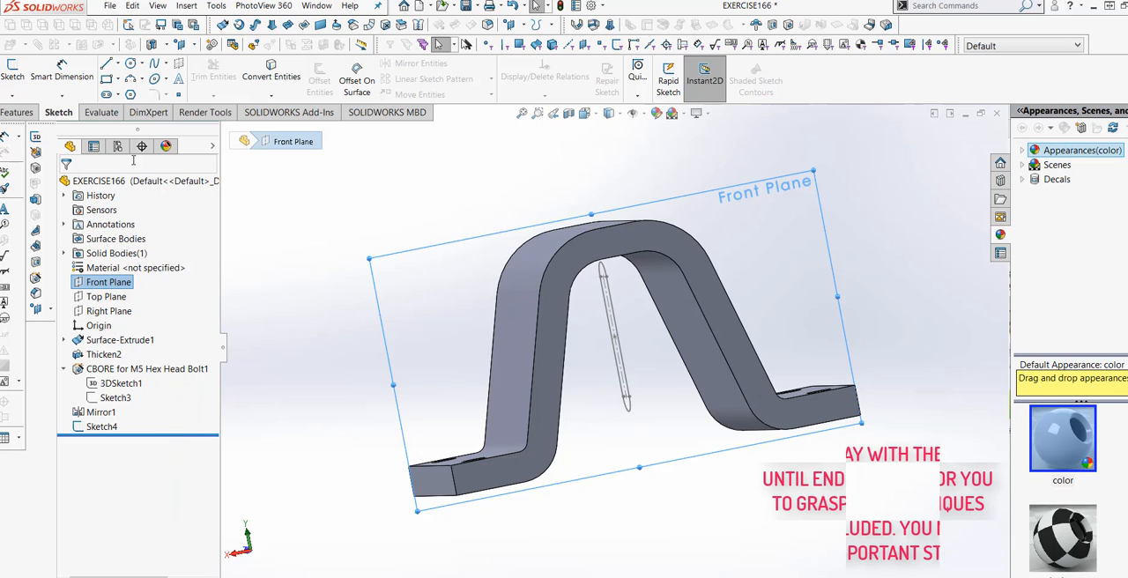
click(16, 81)
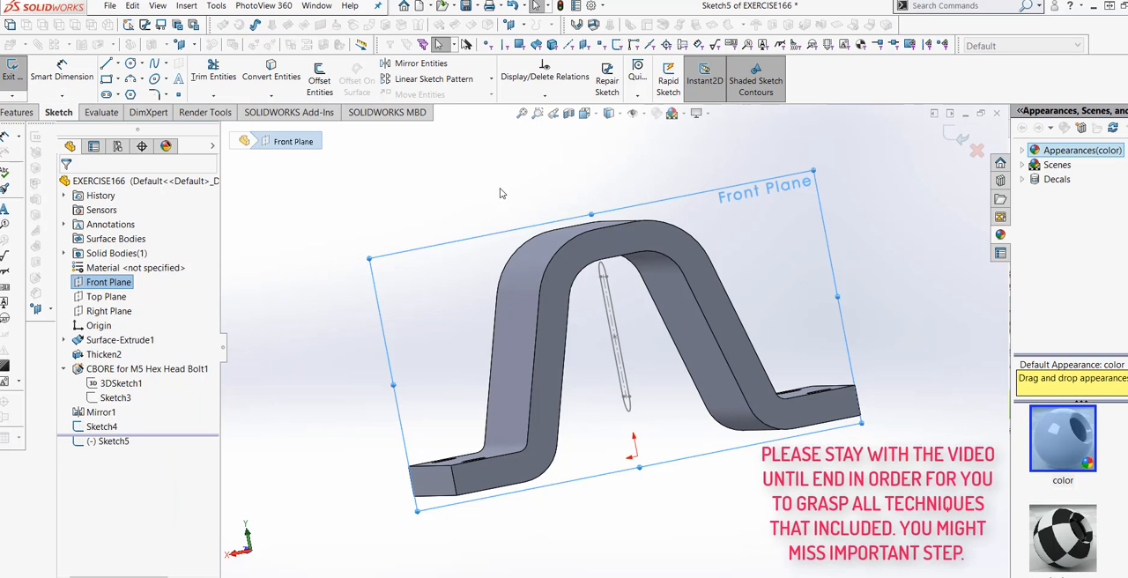
click(585, 113)
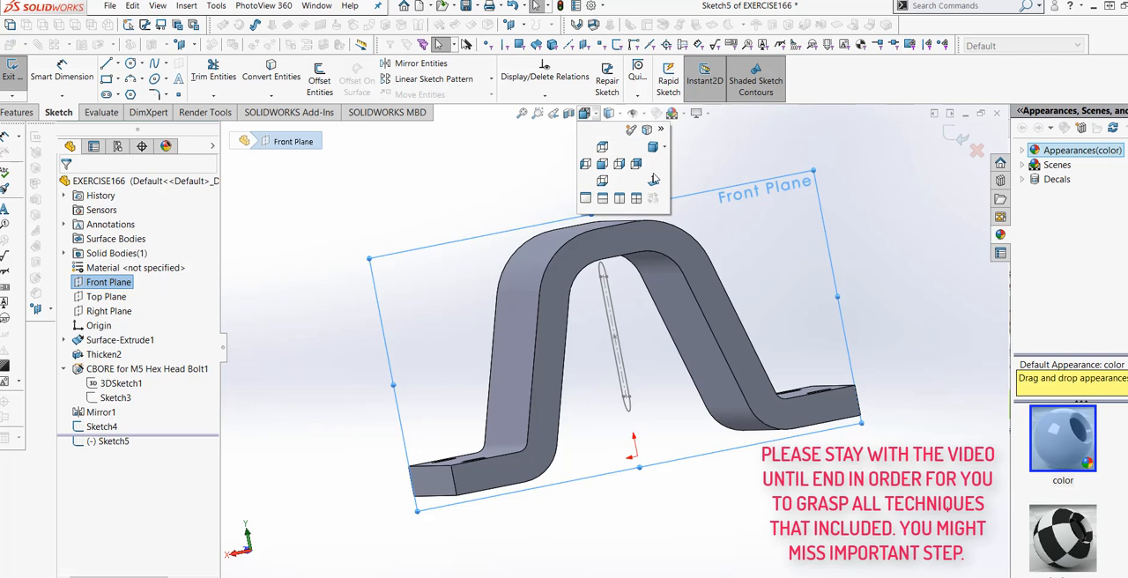
click(602, 164)
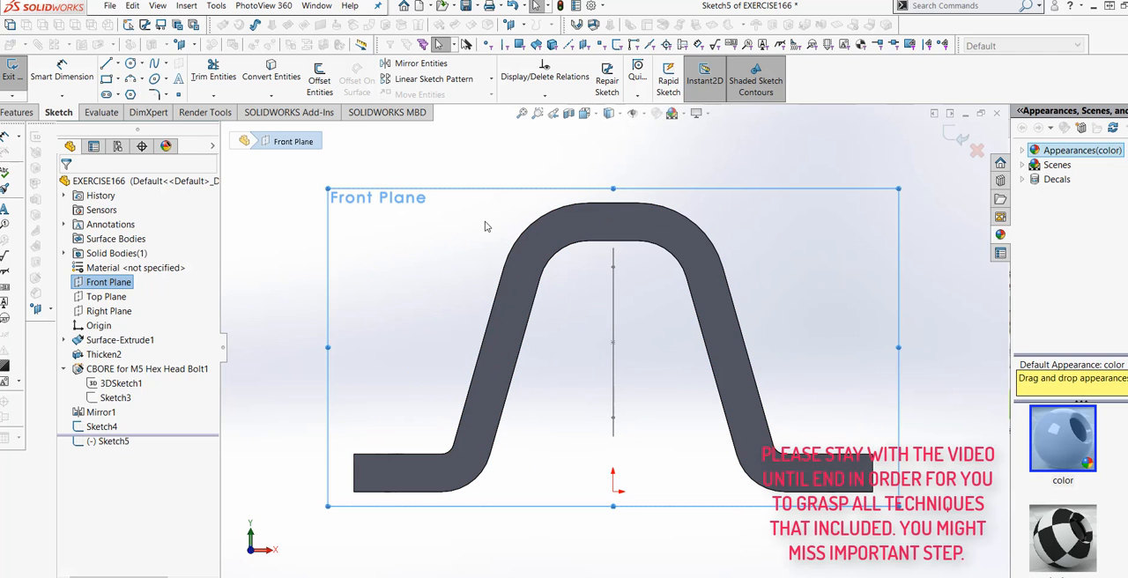
click(134, 65)
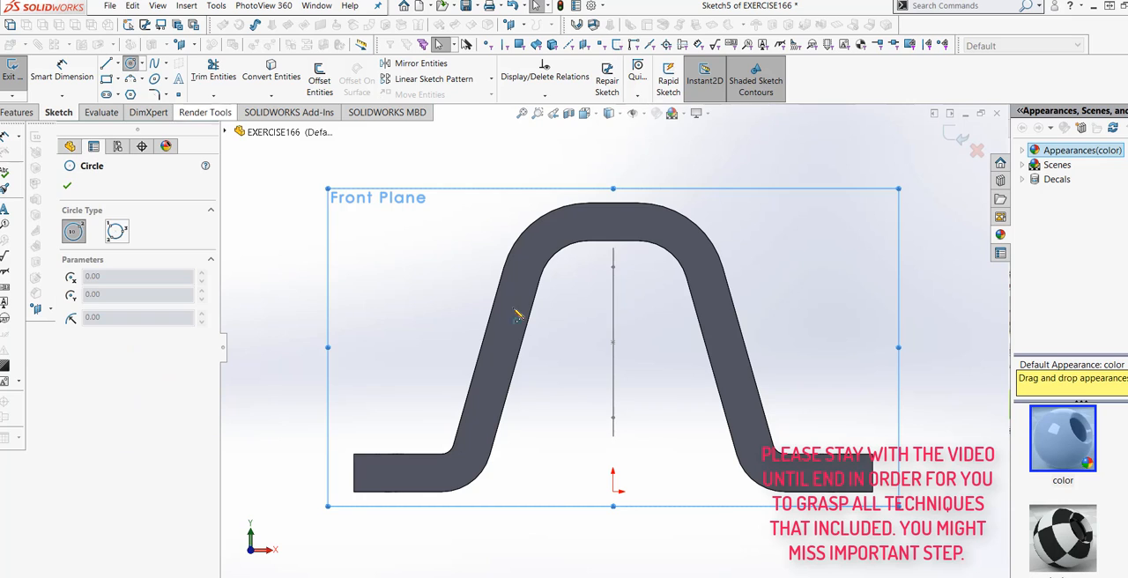
click(612, 342)
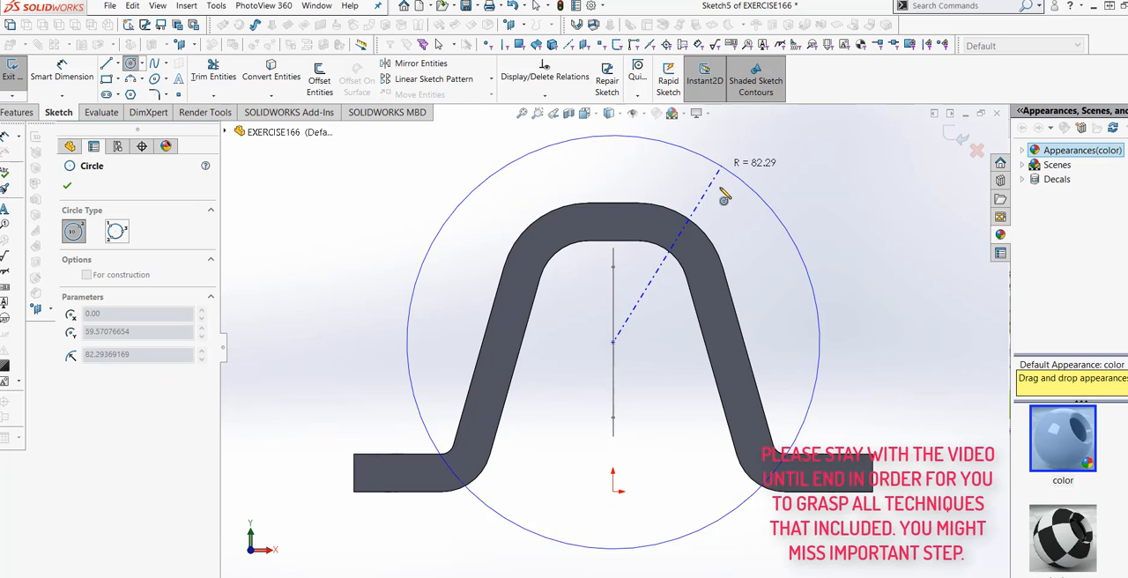
key(Escape)
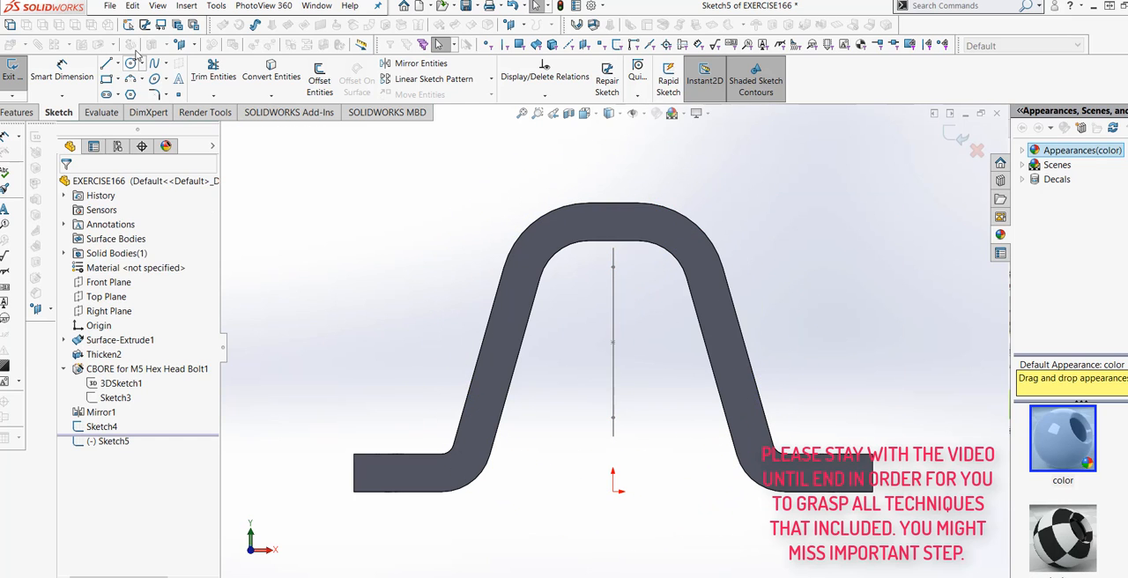
click(131, 65)
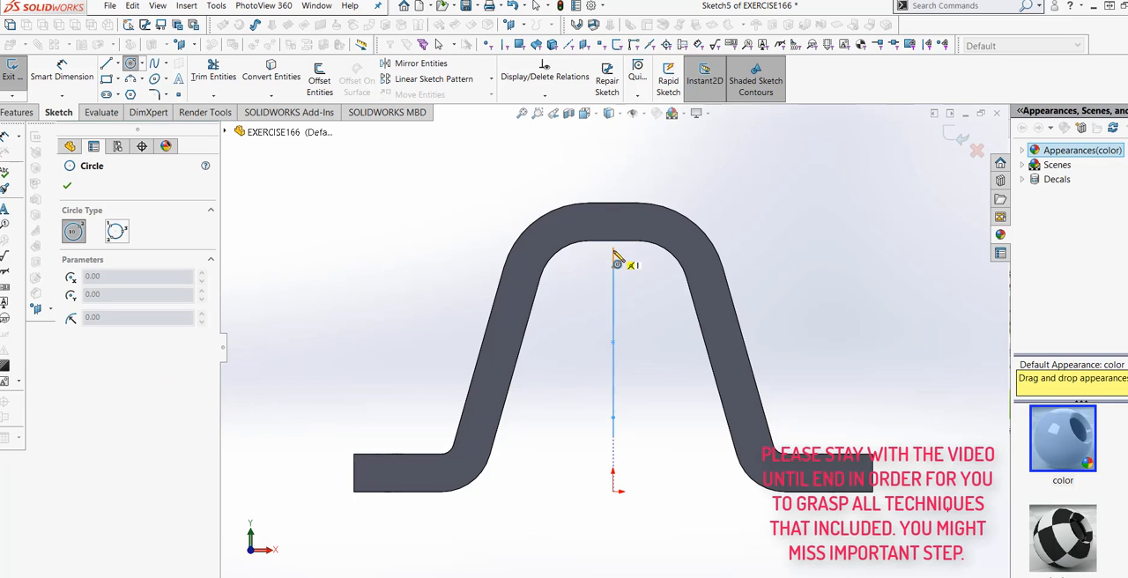
click(613, 301)
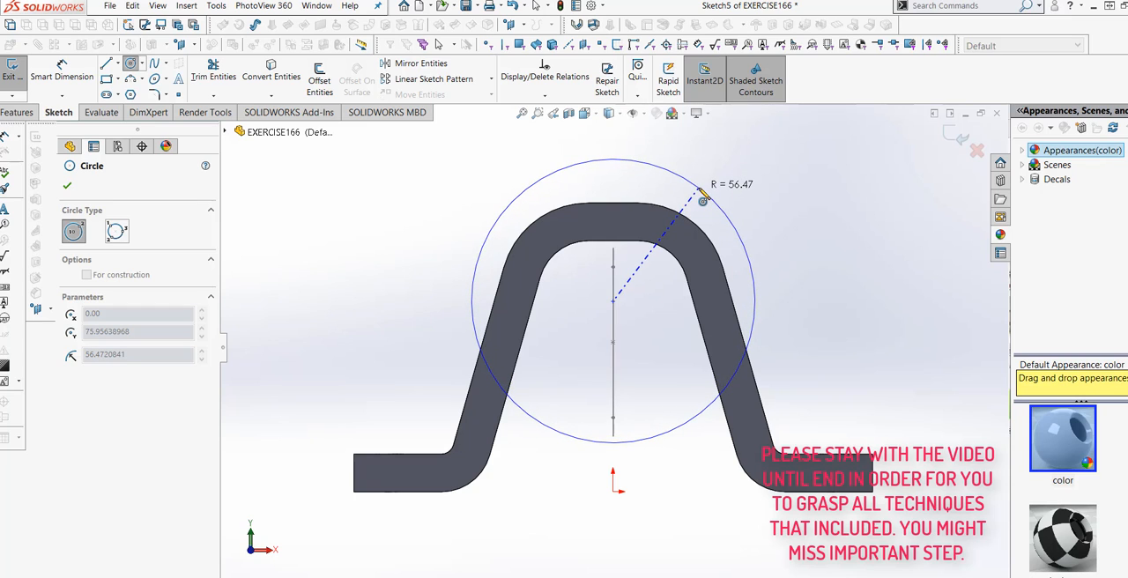
key(Escape)
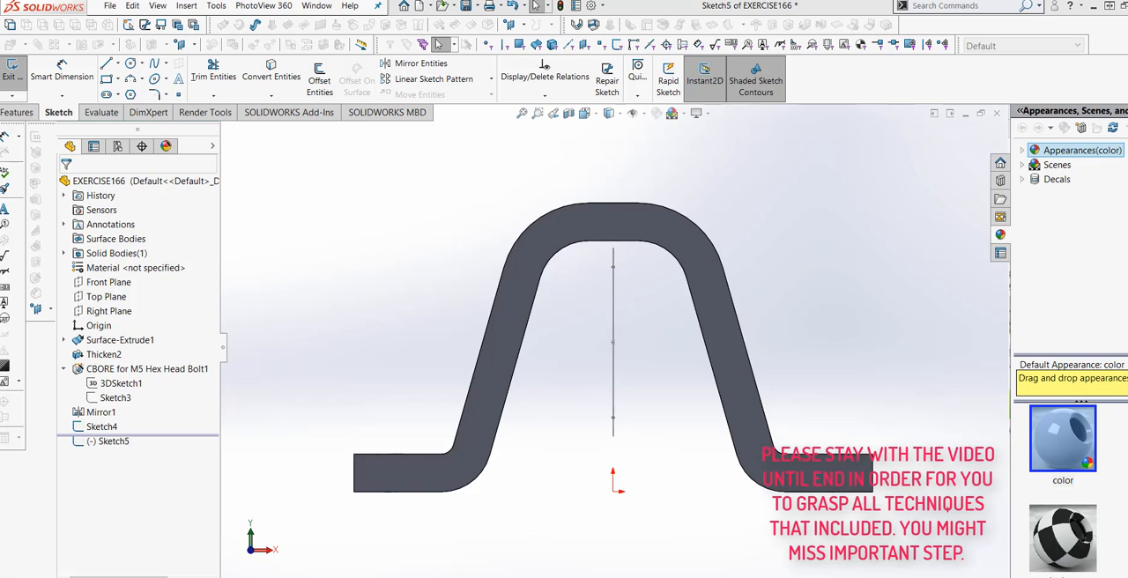
- Sketch a downward-bulging three-point arc across both legs through the slot's centre, about 125 mm between ends and about 75 mm radius
middle_drag(890, 270, 918, 271)
click(598, 119)
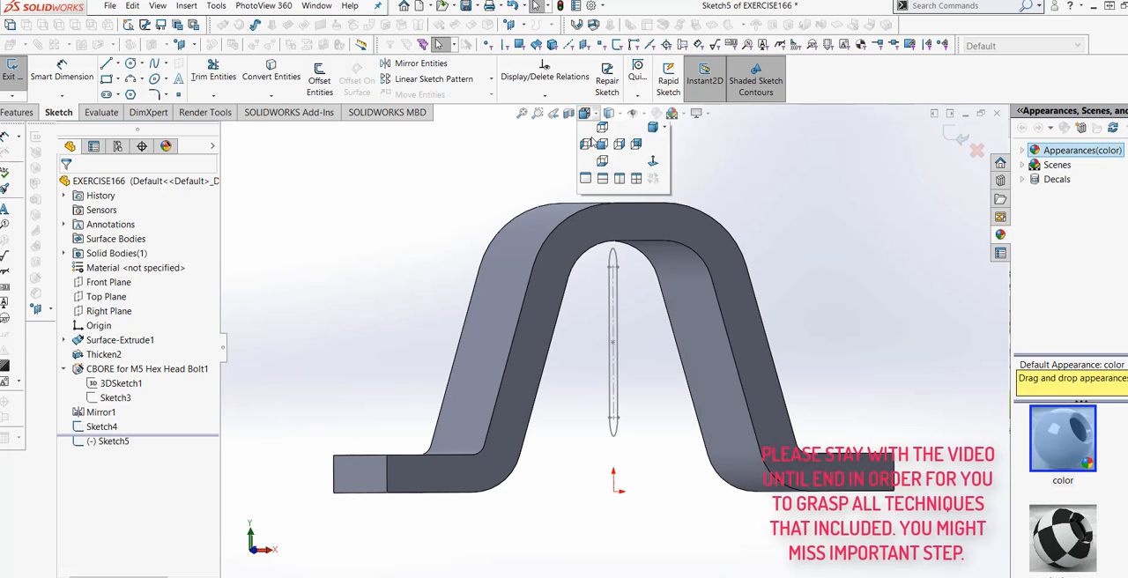
click(662, 183)
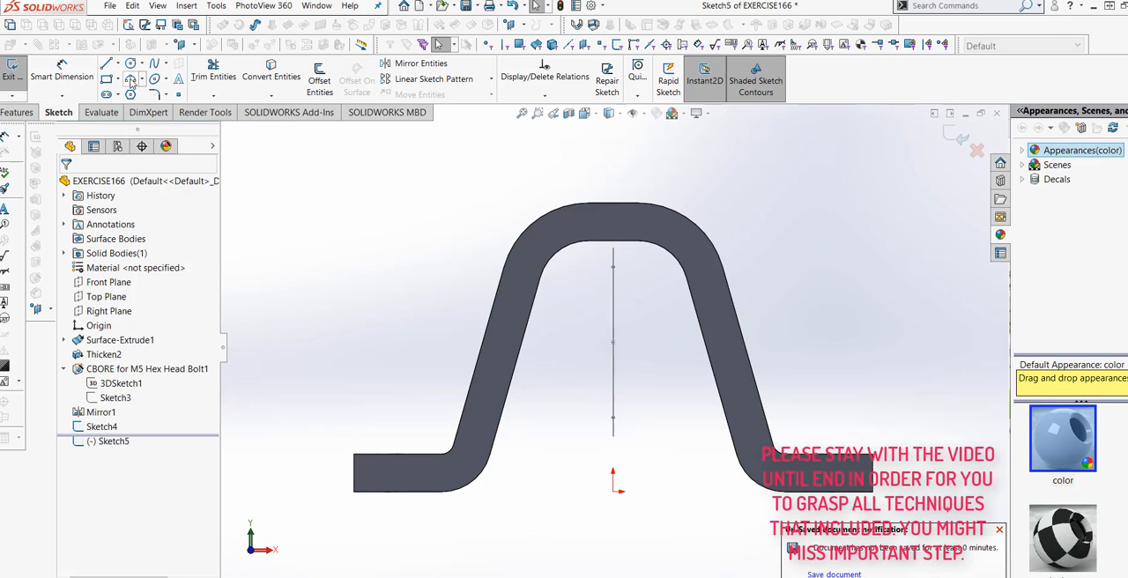
click(142, 79)
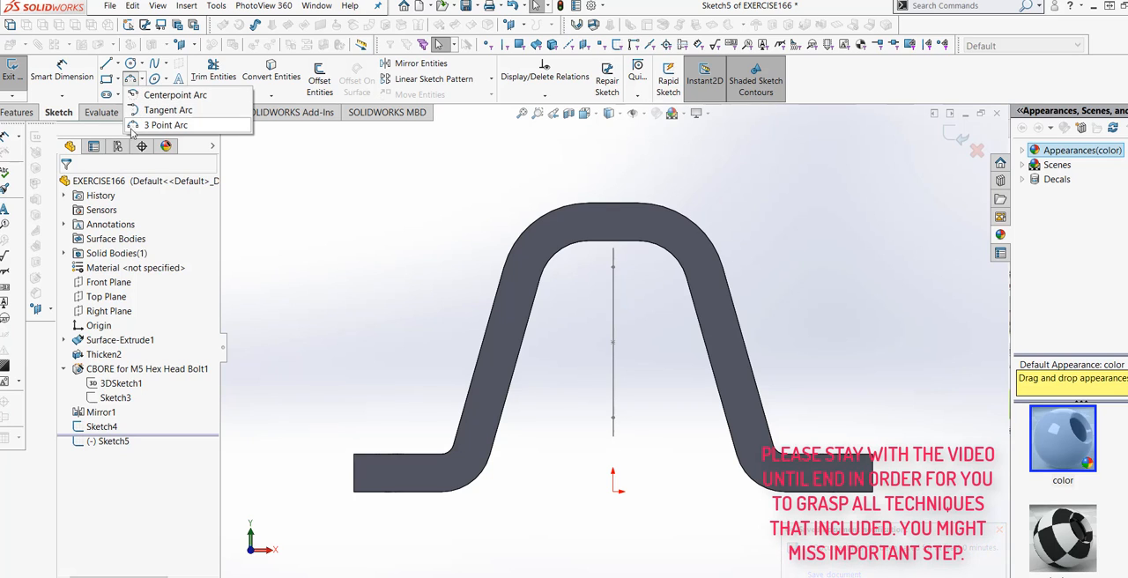
click(154, 125)
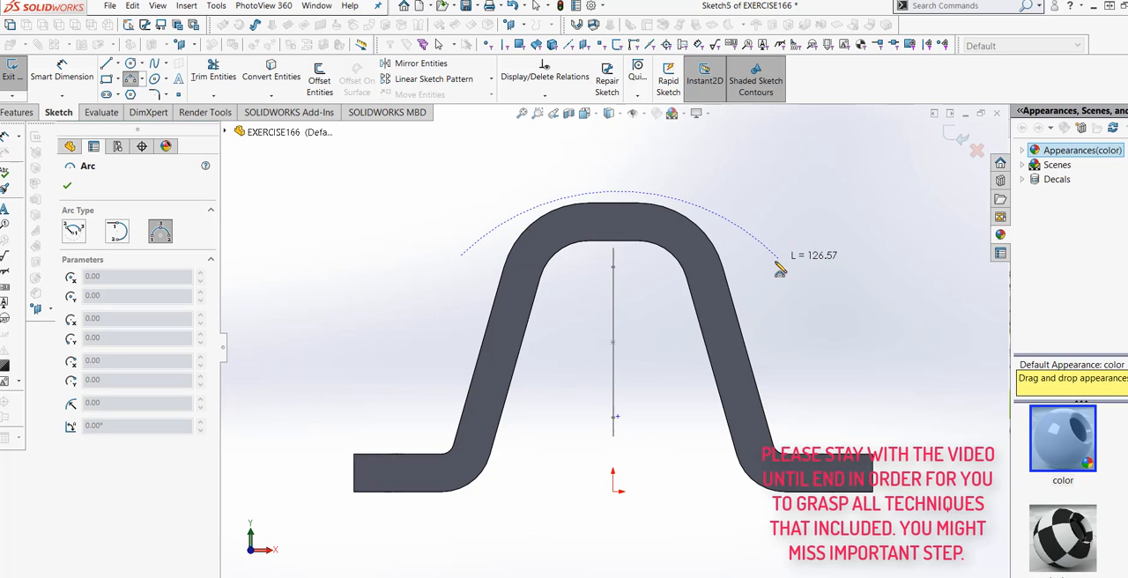
click(774, 262)
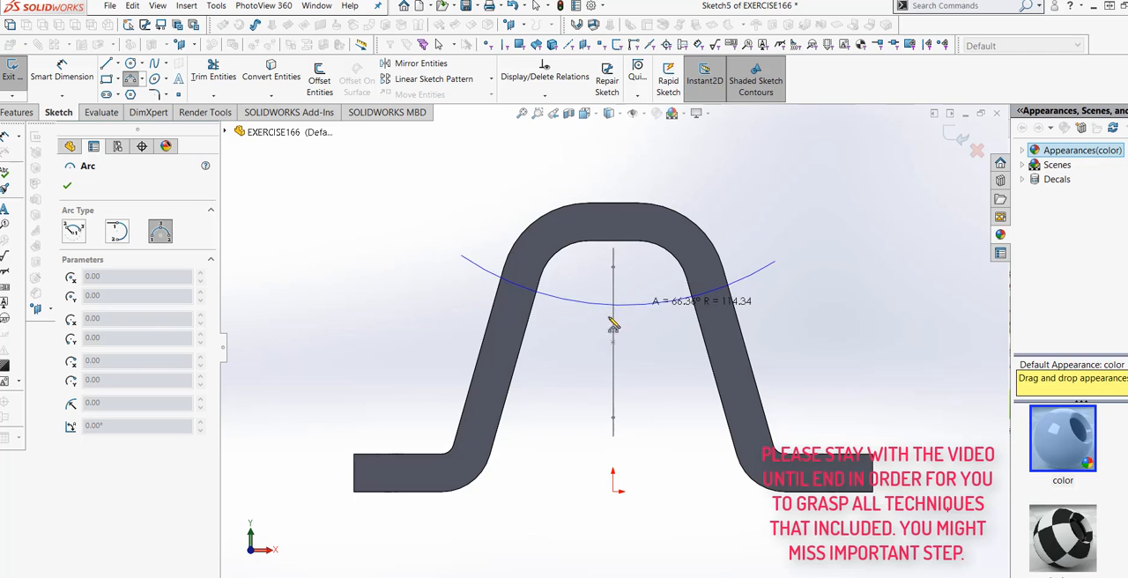
click(614, 342)
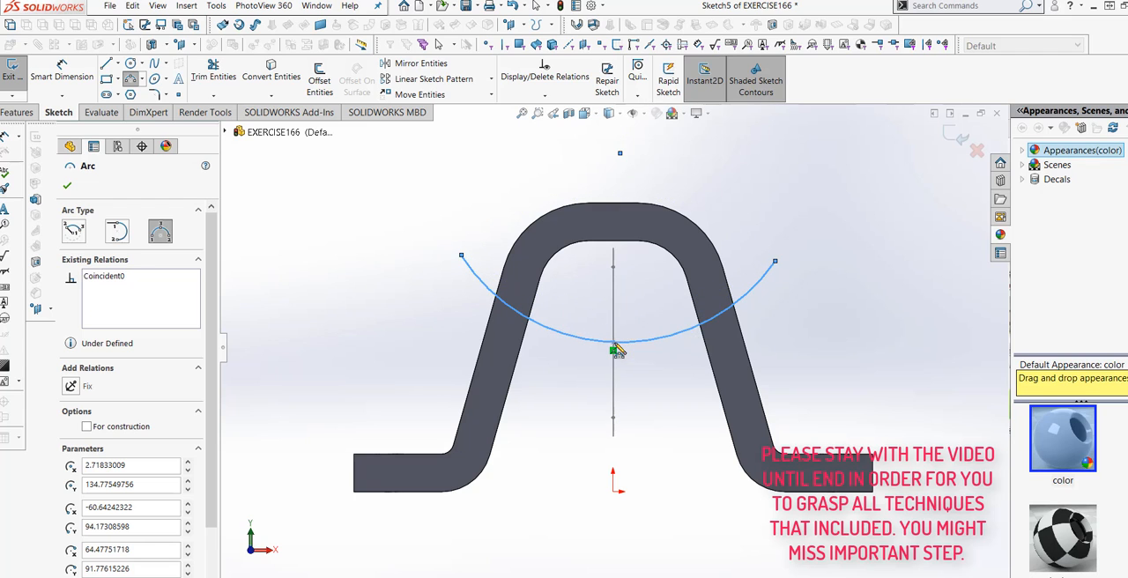
right_click(613, 349)
click(645, 353)
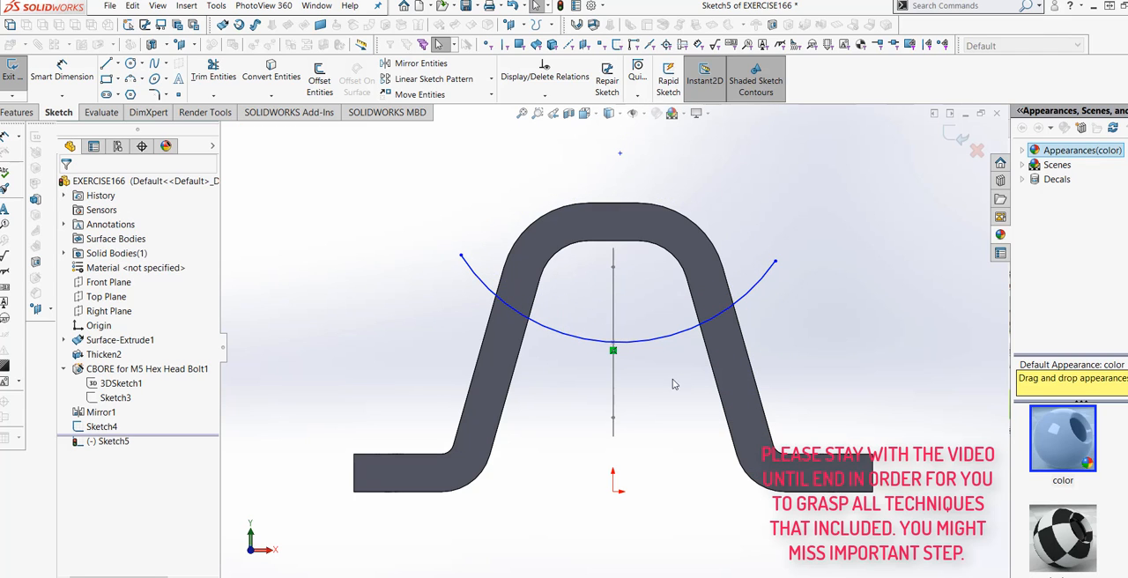
- Dimension the arc's radius as 75 mm
click(68, 77)
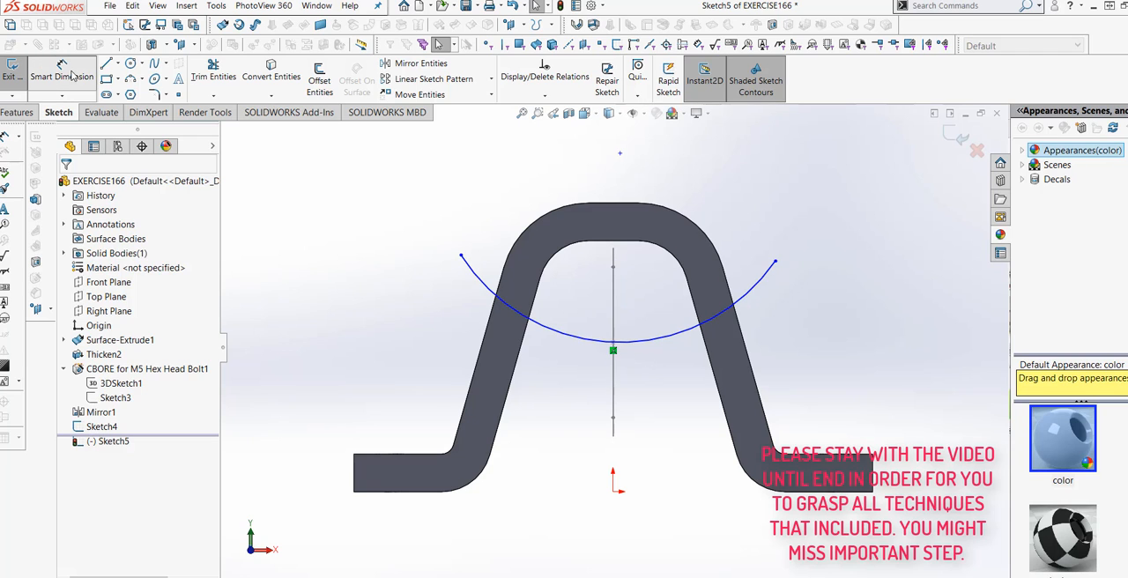
click(584, 344)
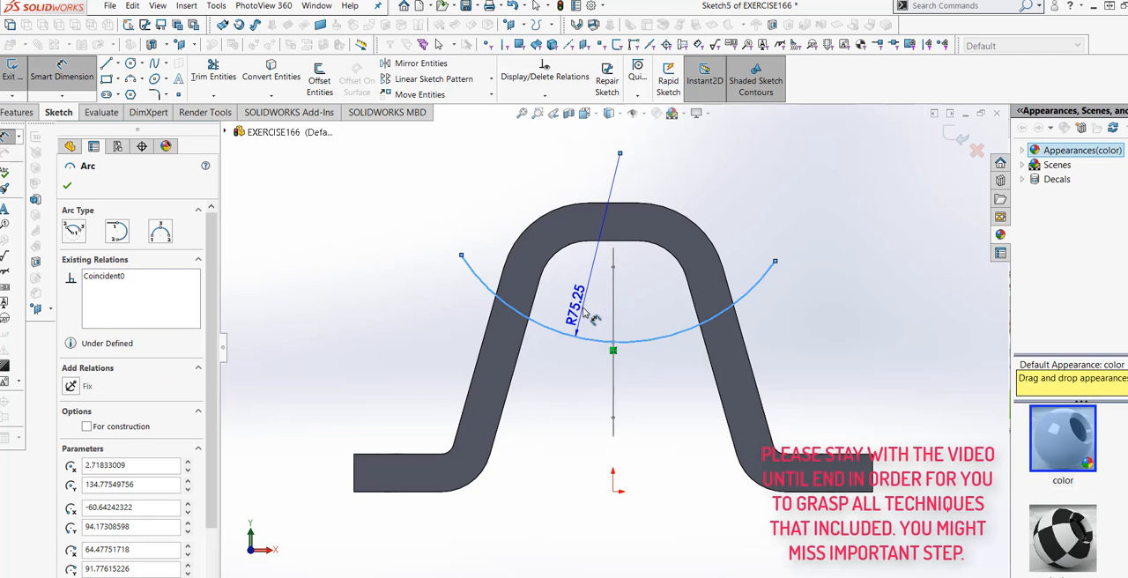
click(585, 313)
text(75)
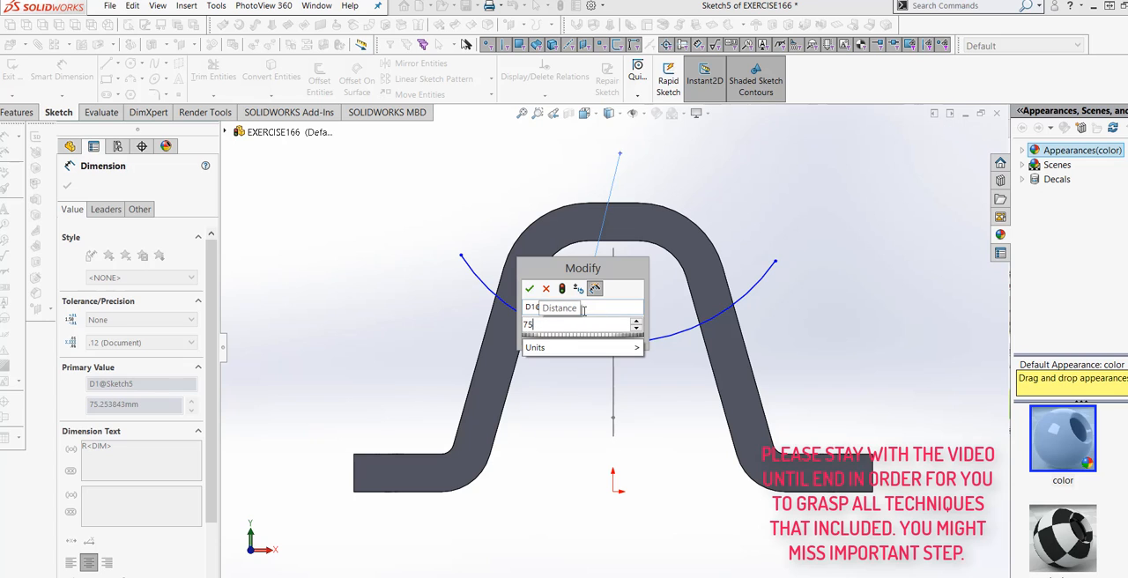
click(563, 289)
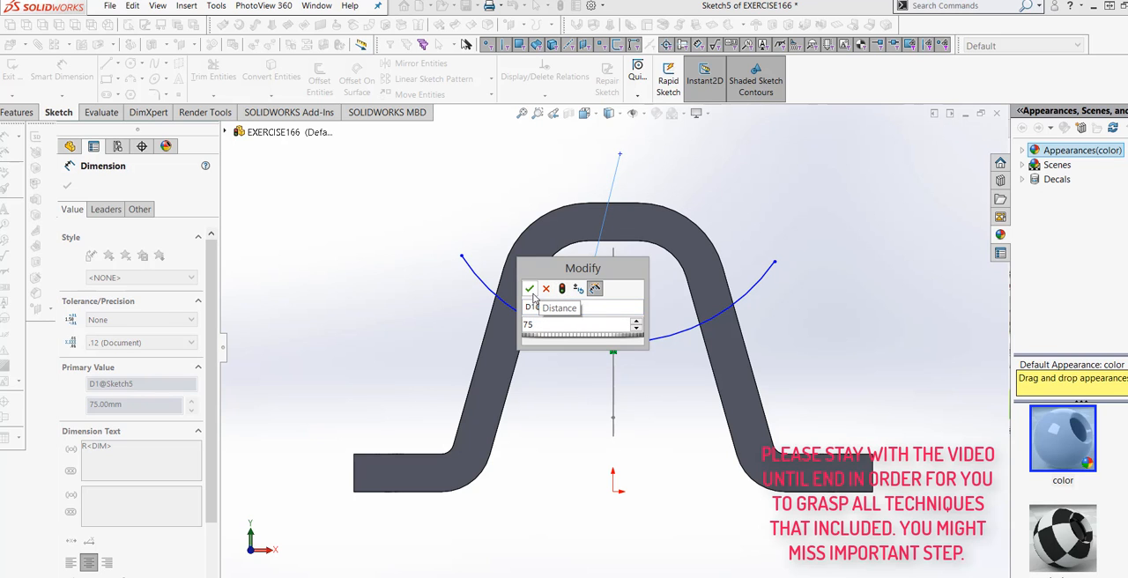
click(529, 289)
key(Escape)
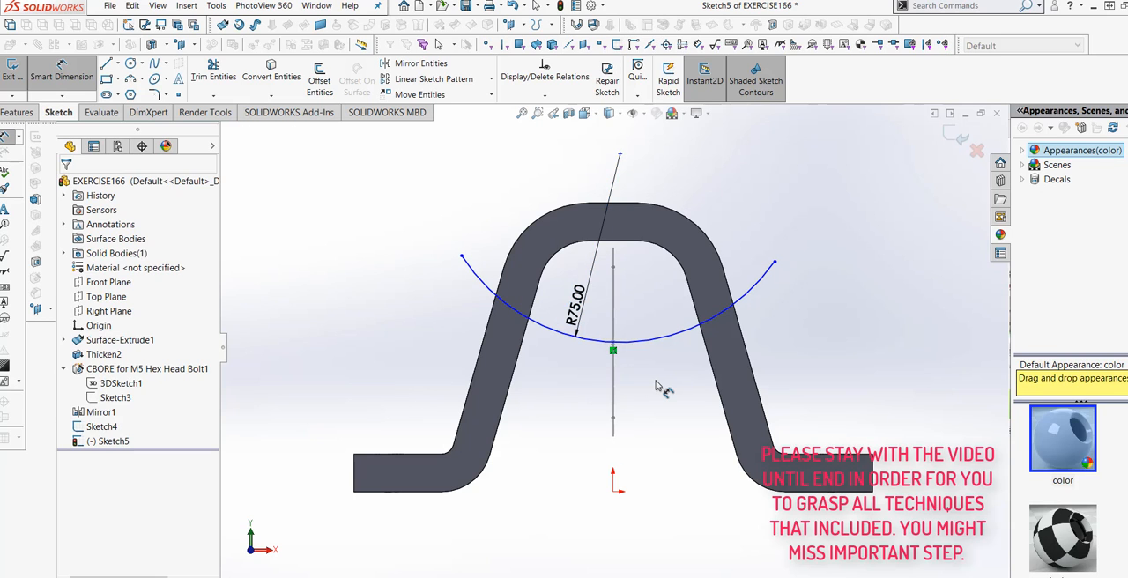
- Try to dimension the arc centre's height above the origin as 135 mm, and delete that dimension
key(f)
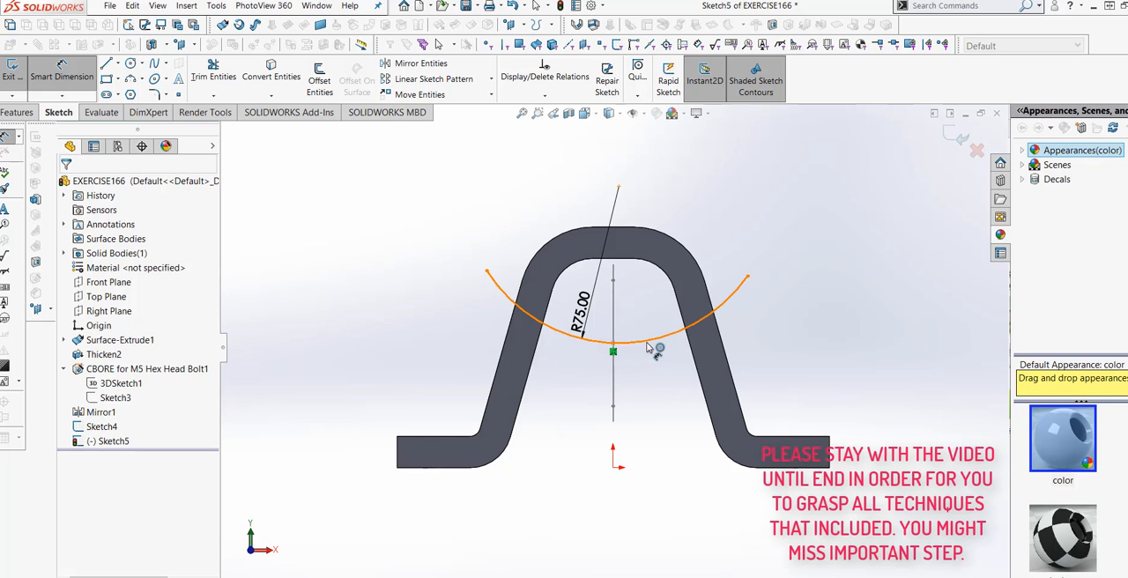
click(645, 344)
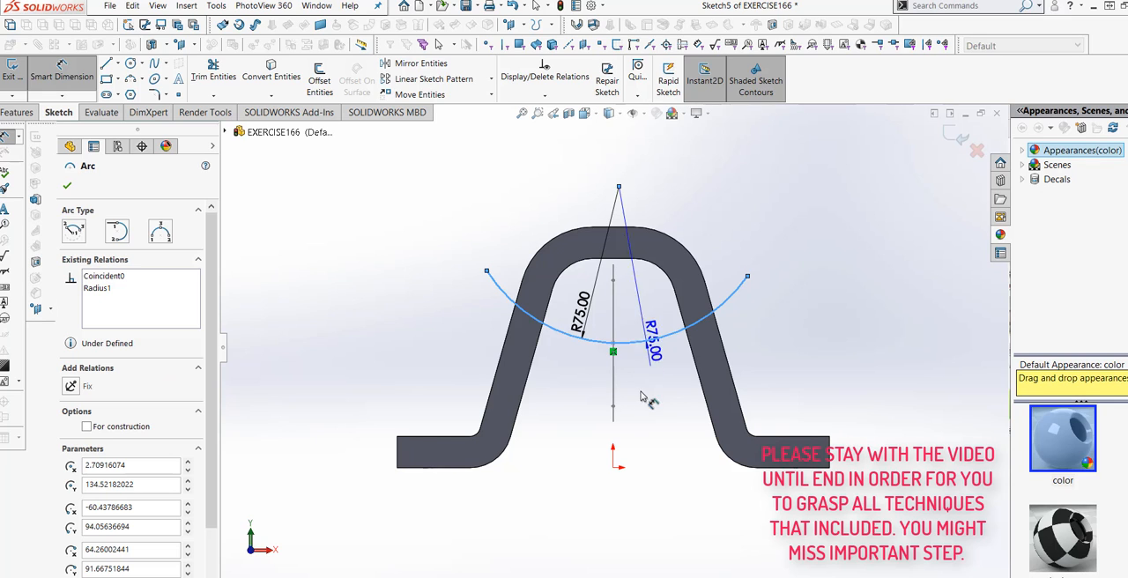
click(613, 466)
click(655, 429)
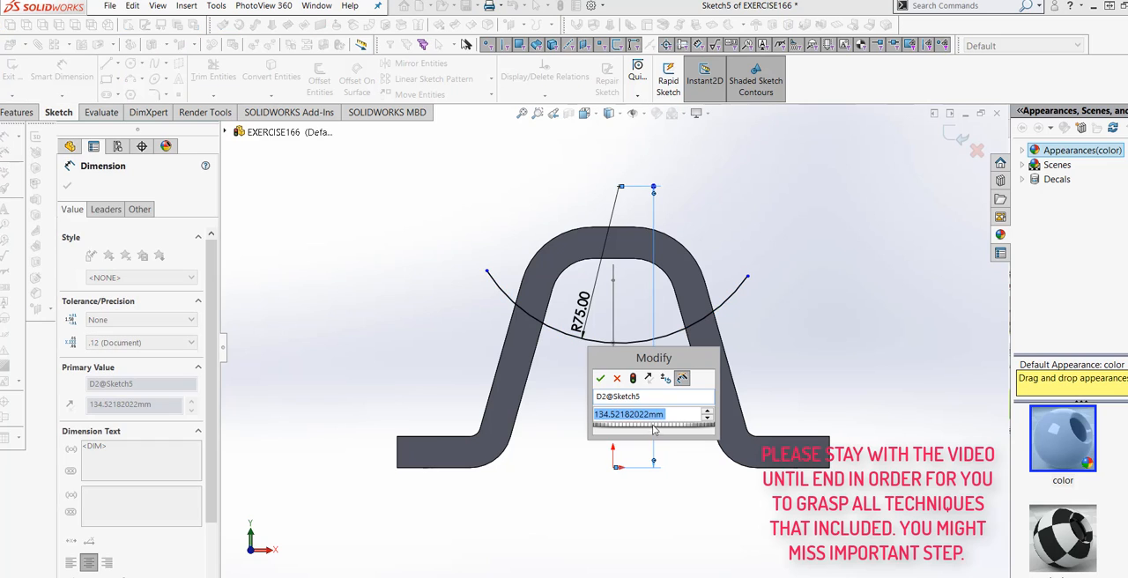
text(135)
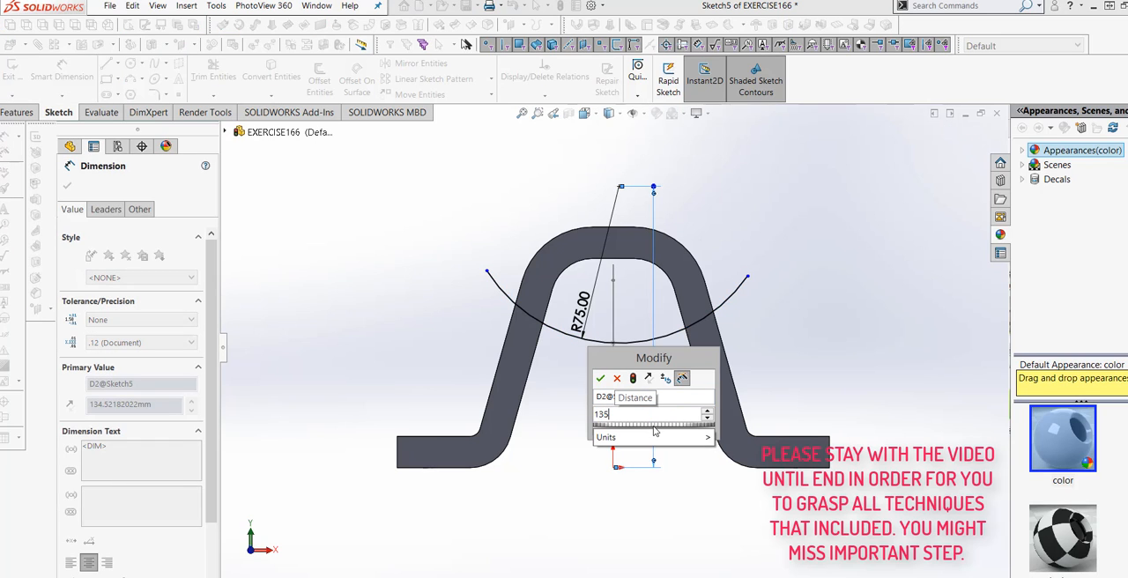
click(633, 379)
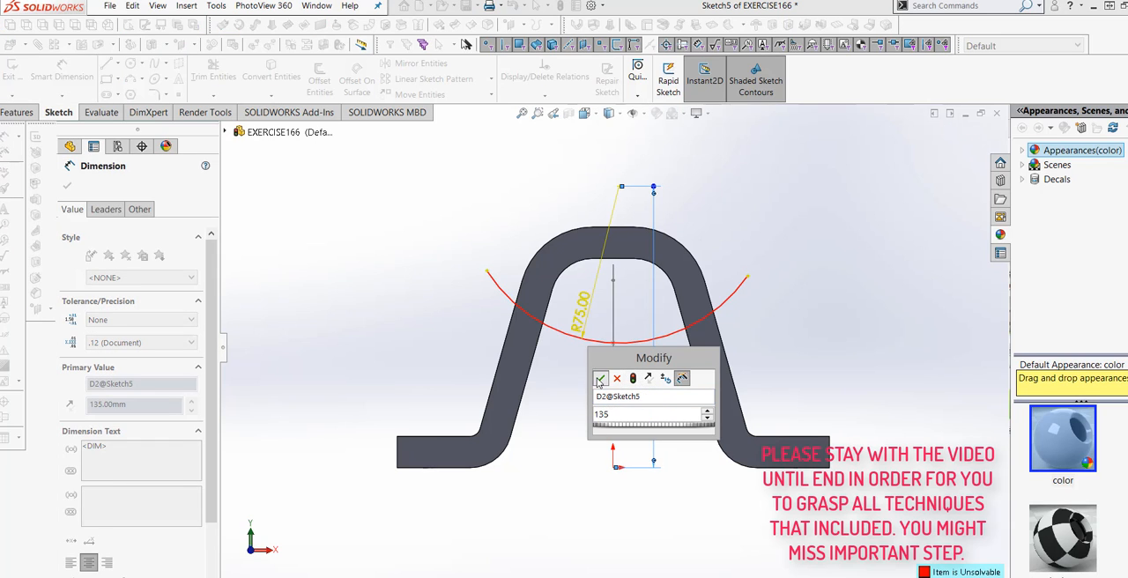
click(600, 379)
click(702, 315)
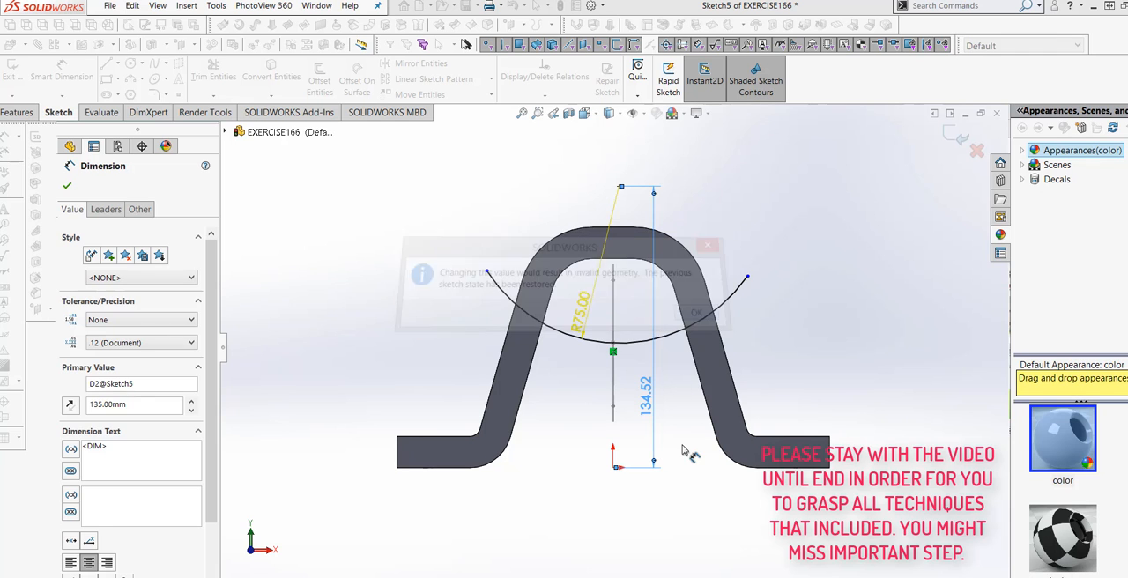
mouse_move(672, 450)
middle_down()
mouse_move(701, 445)
mouse_move(678, 452)
middle_up()
click(652, 401)
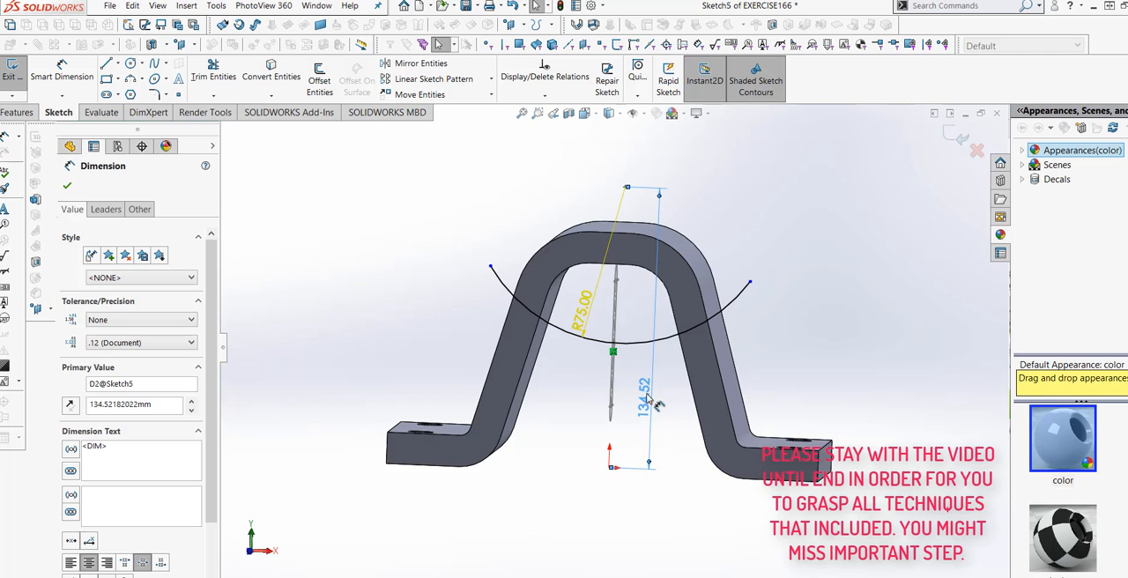
right_click(652, 402)
click(683, 485)
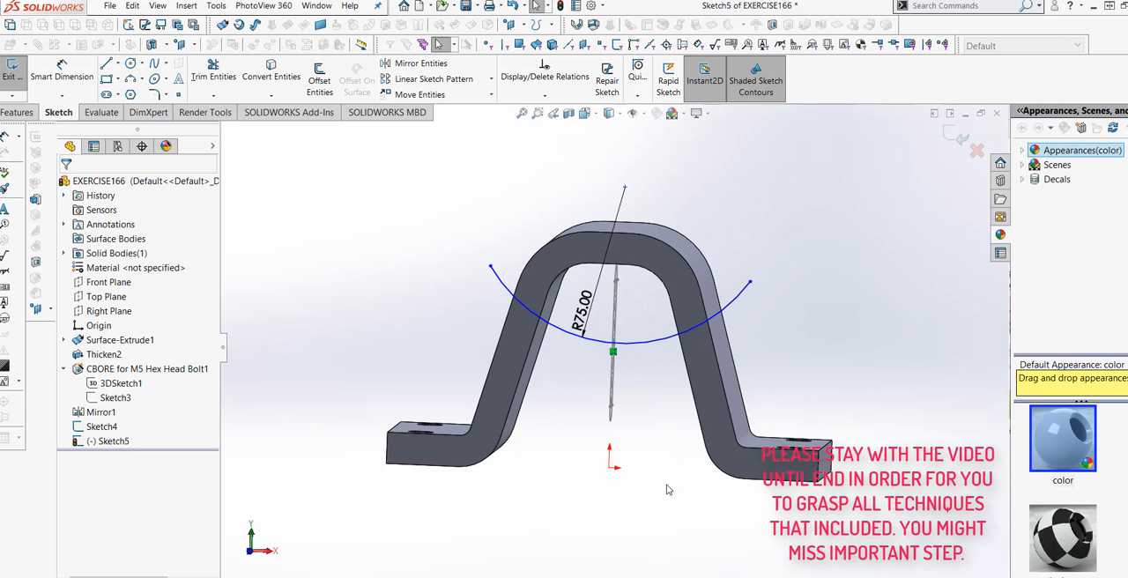
- Exit the arc sketch and clear its selection, with the bracket in a 3D view
middle_drag(671, 489, 693, 517)
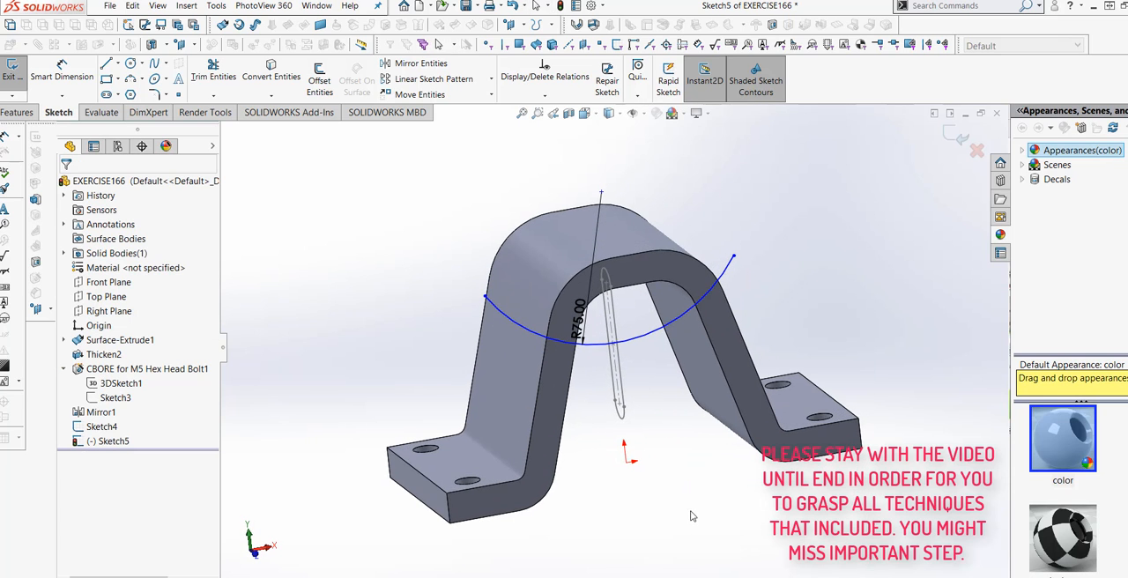
click(959, 143)
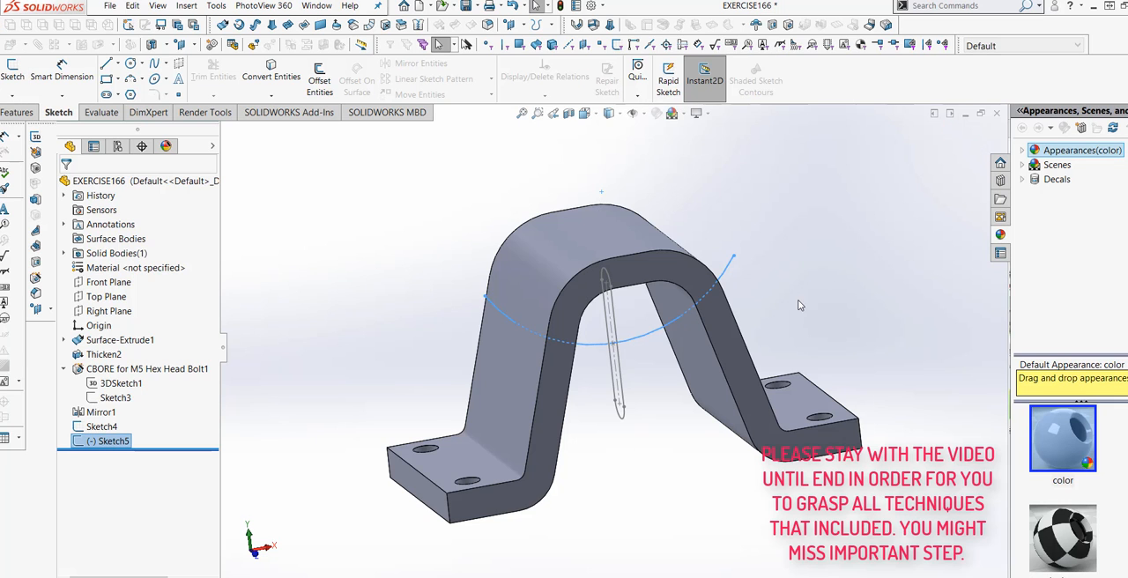
mouse_move(798, 299)
middle_down()
mouse_move(785, 269)
mouse_move(825, 278)
mouse_move(805, 306)
mouse_move(812, 275)
middle_up()
key(Escape)
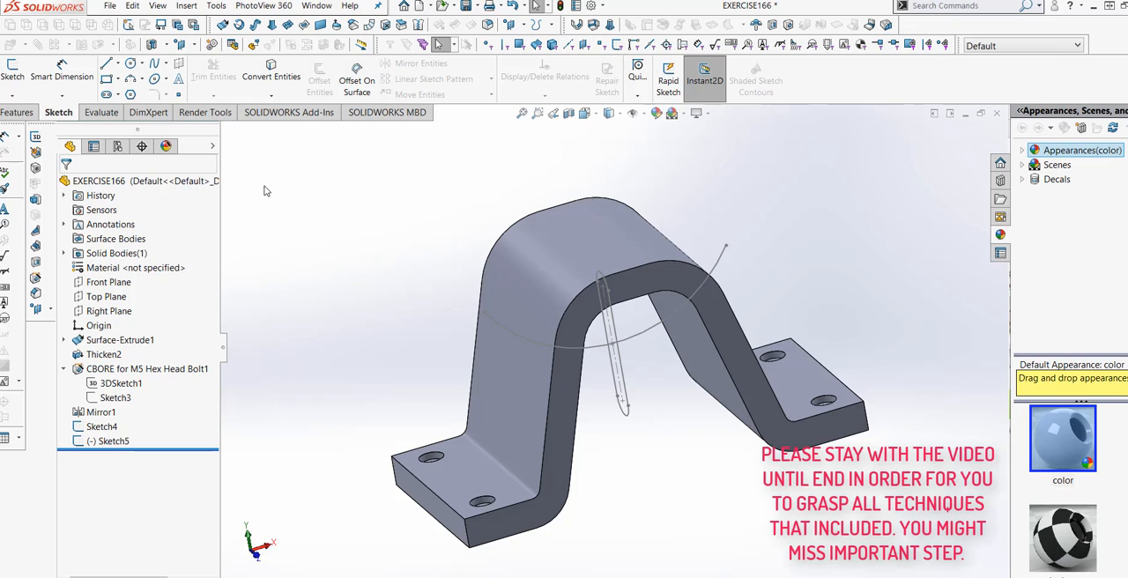
- Cut the slot profile through both legs with a Swept Cut along the R75 arc in both directions
click(14, 112)
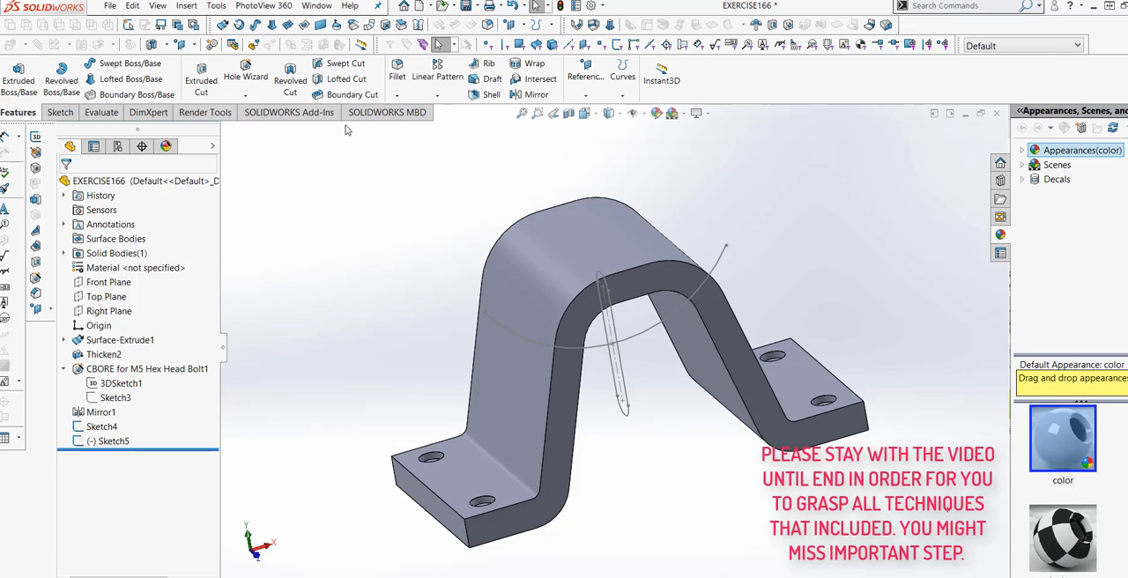
click(344, 65)
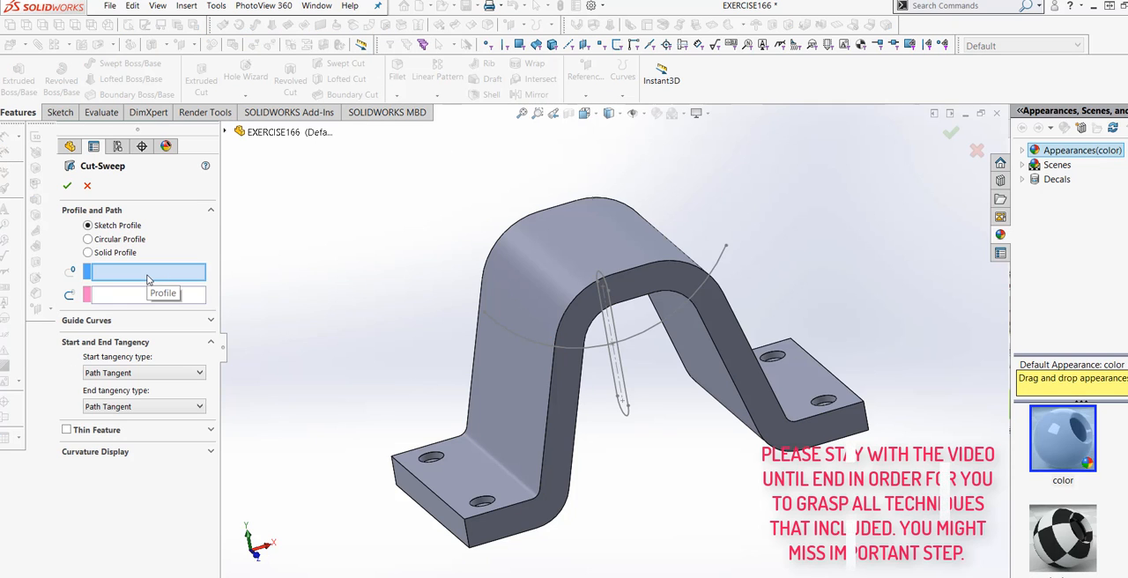
click(617, 393)
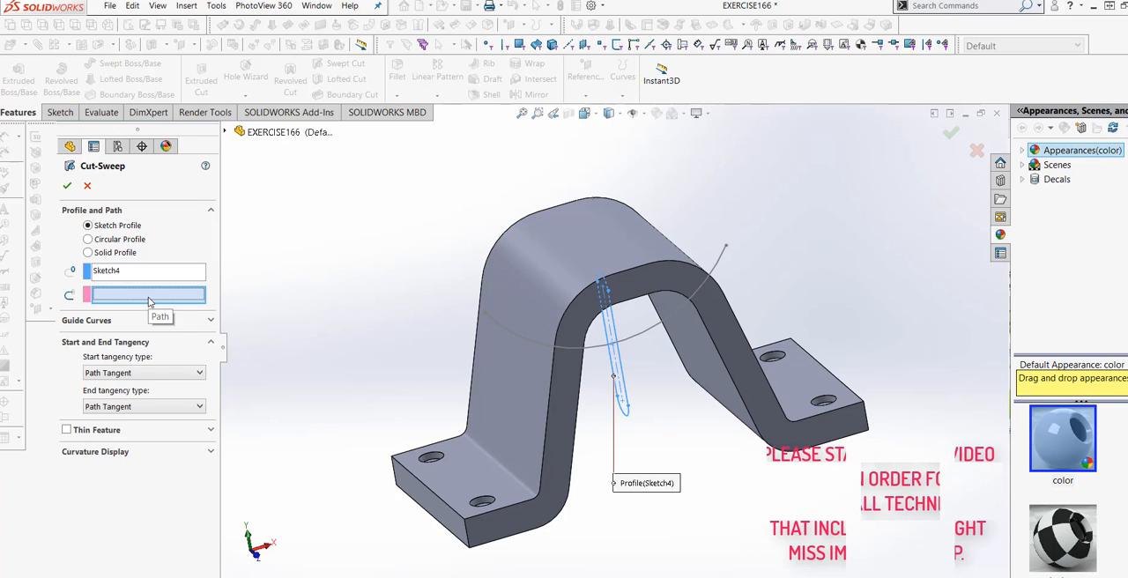
click(597, 349)
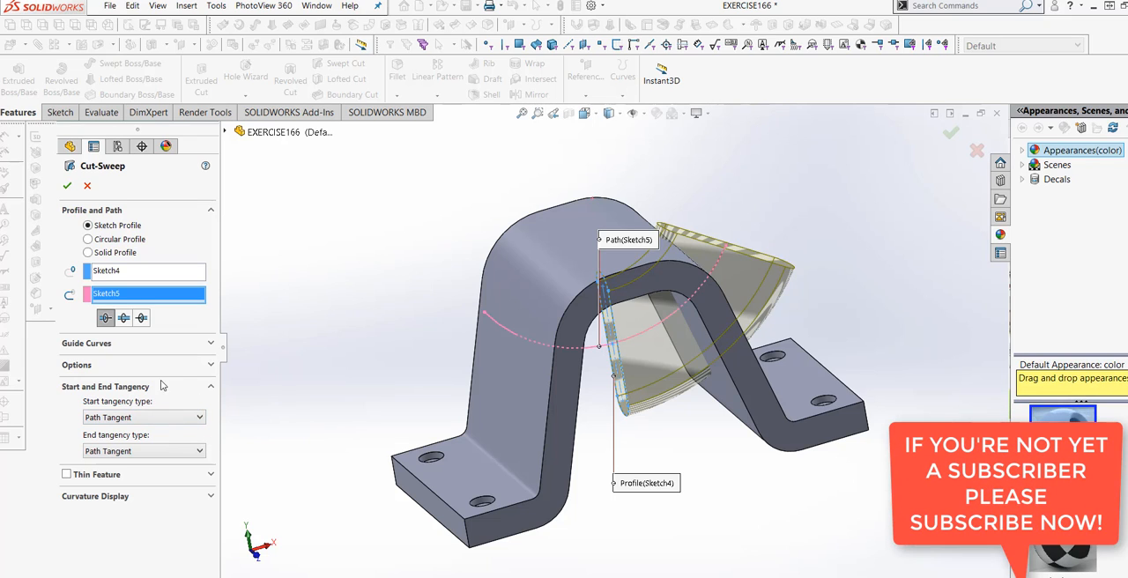
click(124, 319)
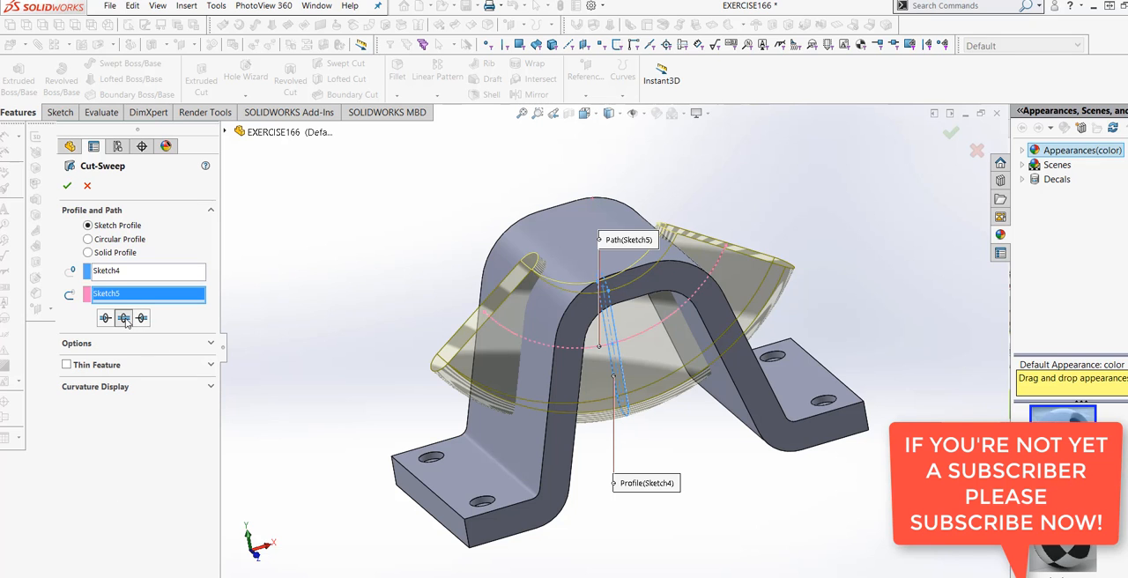
middle_drag(537, 482, 499, 492)
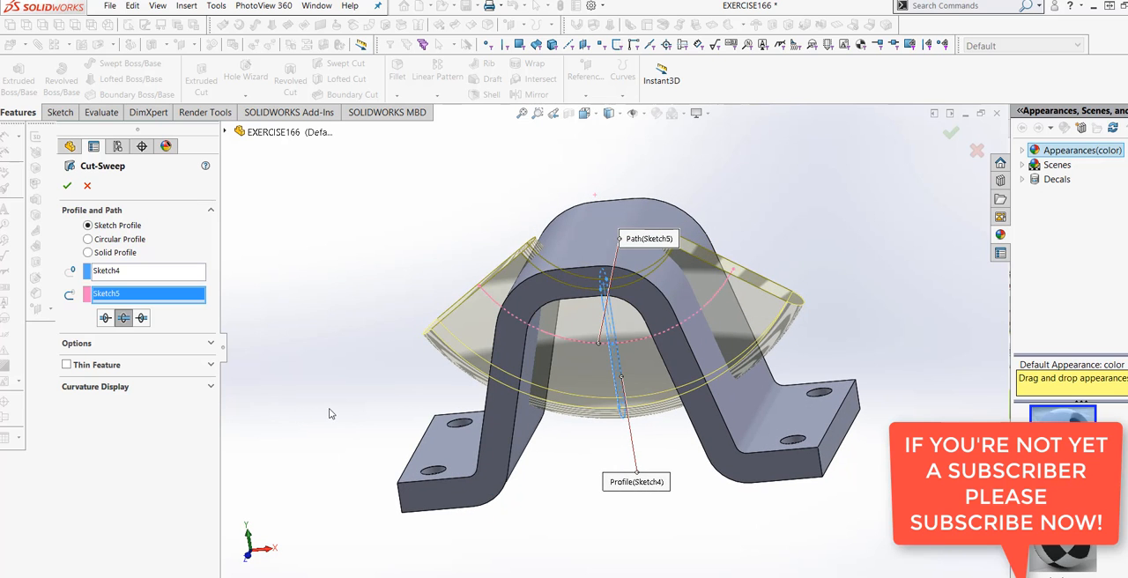
middle_drag(330, 413, 344, 430)
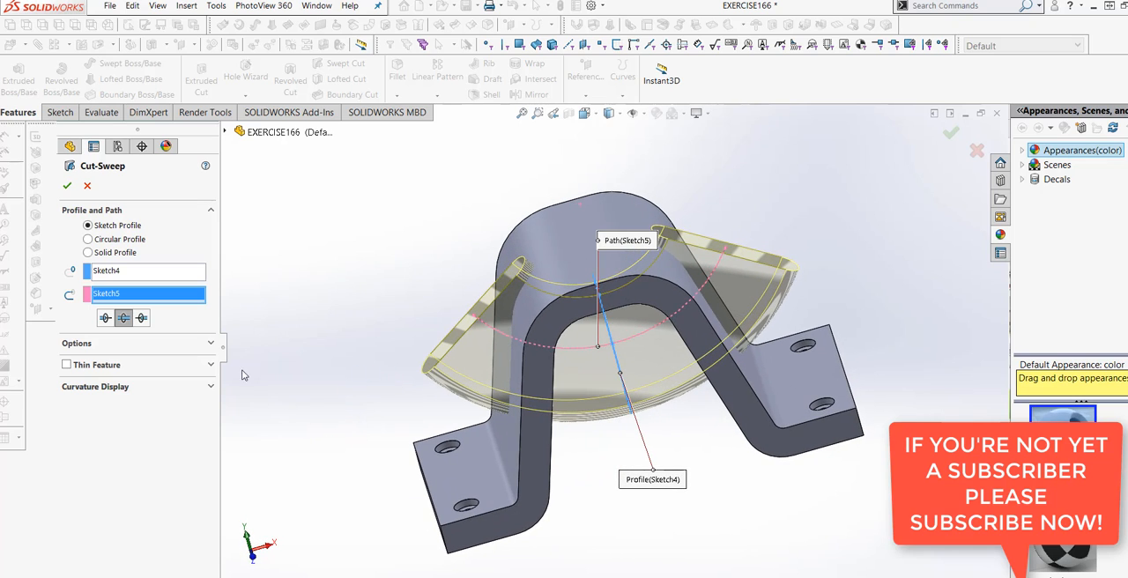
click(67, 186)
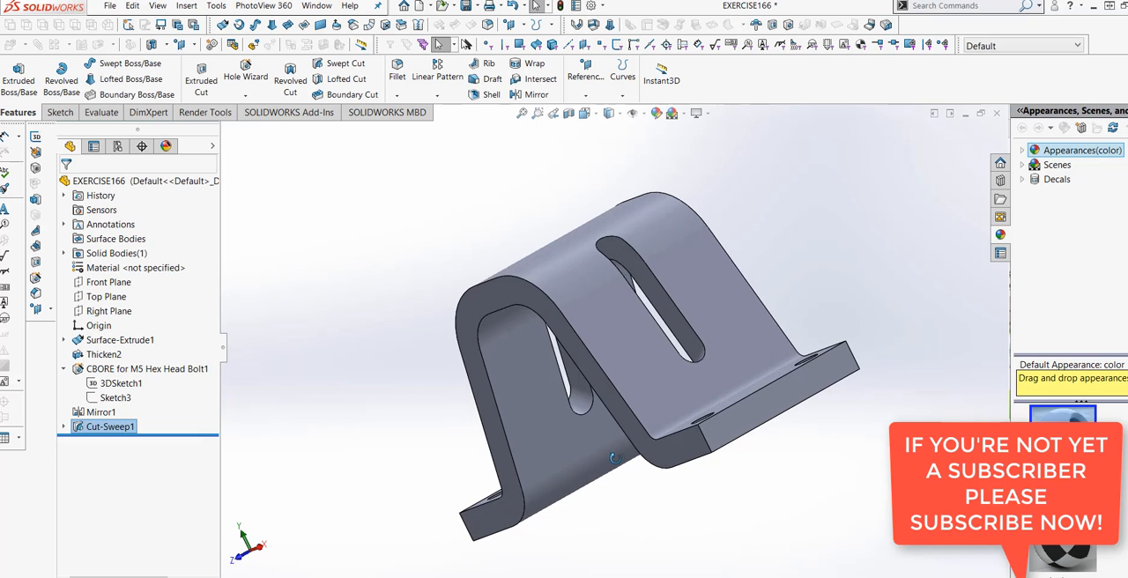
middle_drag(783, 443, 643, 477)
middle_drag(647, 477, 726, 511)
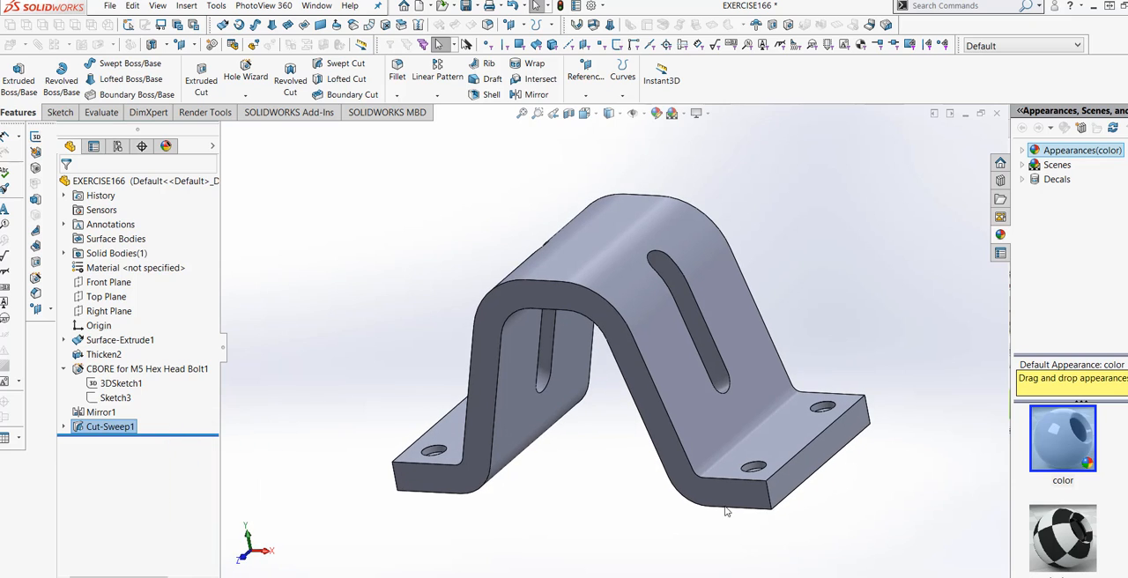
- Delete the swept cut feature while keeping its slot and arc sketches
right_click(120, 430)
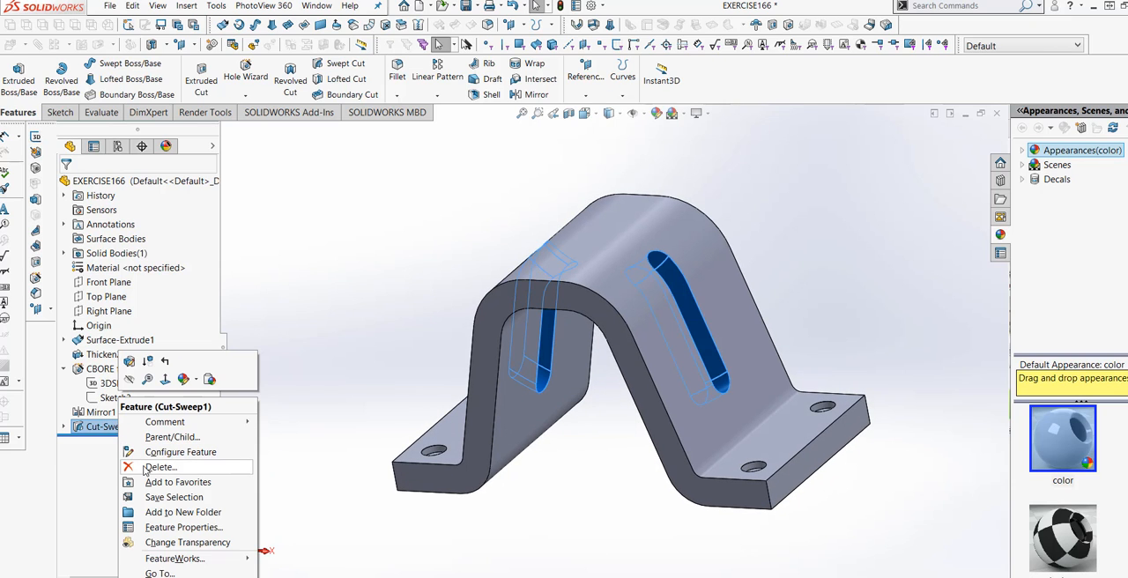
click(159, 467)
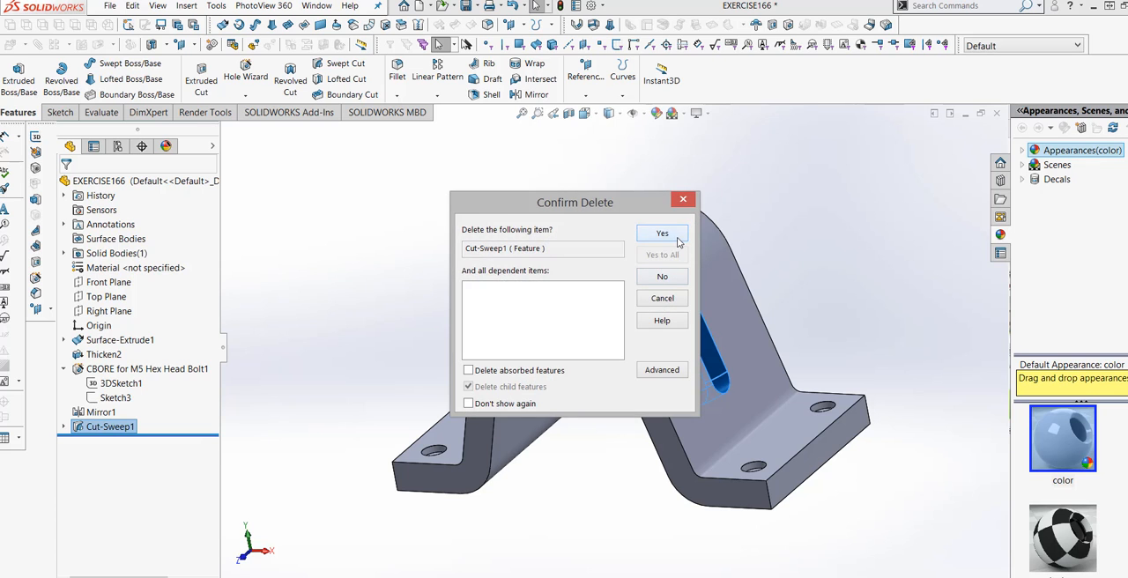
click(678, 240)
mouse_move(516, 490)
middle_down()
mouse_move(594, 427)
mouse_move(593, 456)
middle_up()
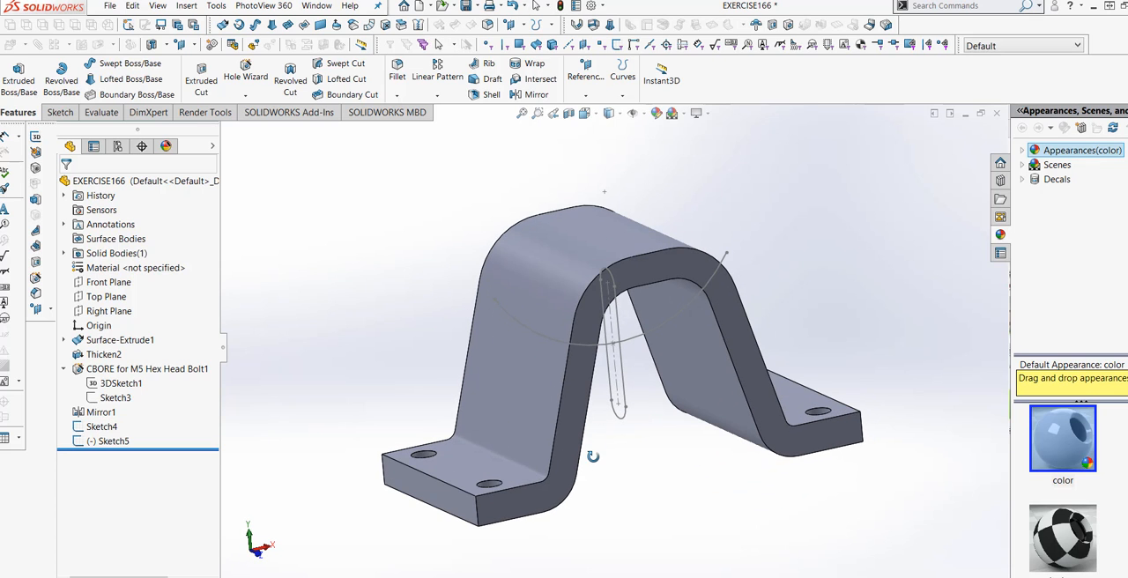
- Sweep the slot profile as a solid boss along the R75 arc in both directions
click(124, 63)
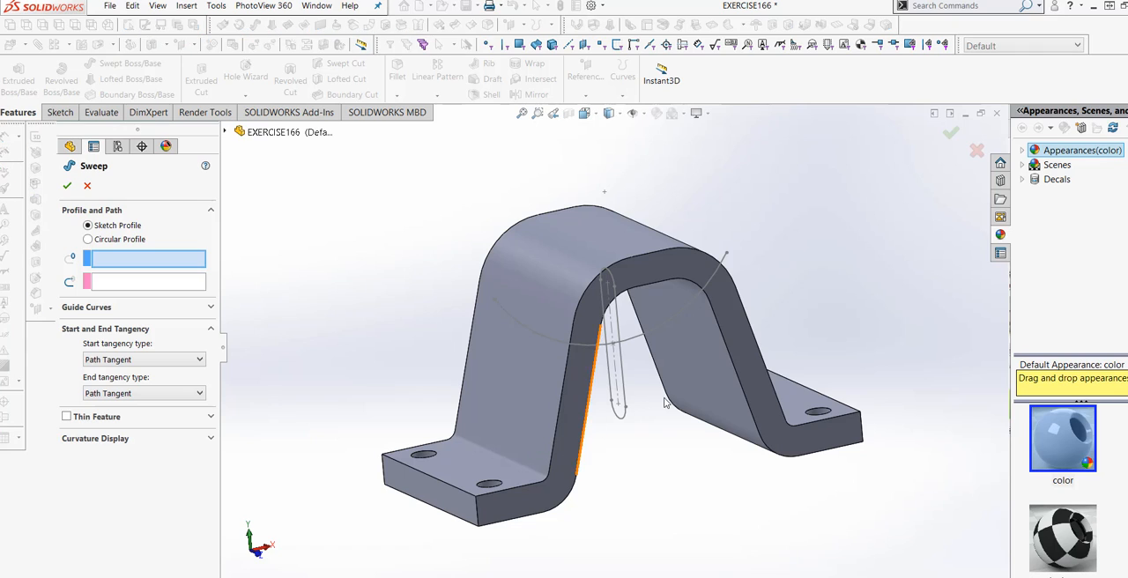
click(627, 389)
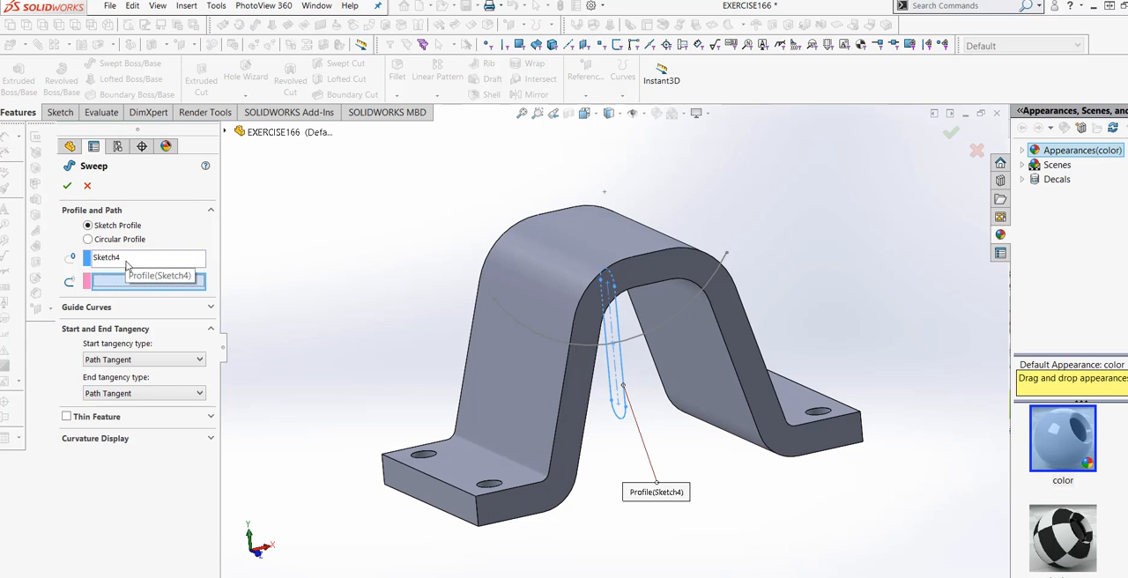
click(638, 343)
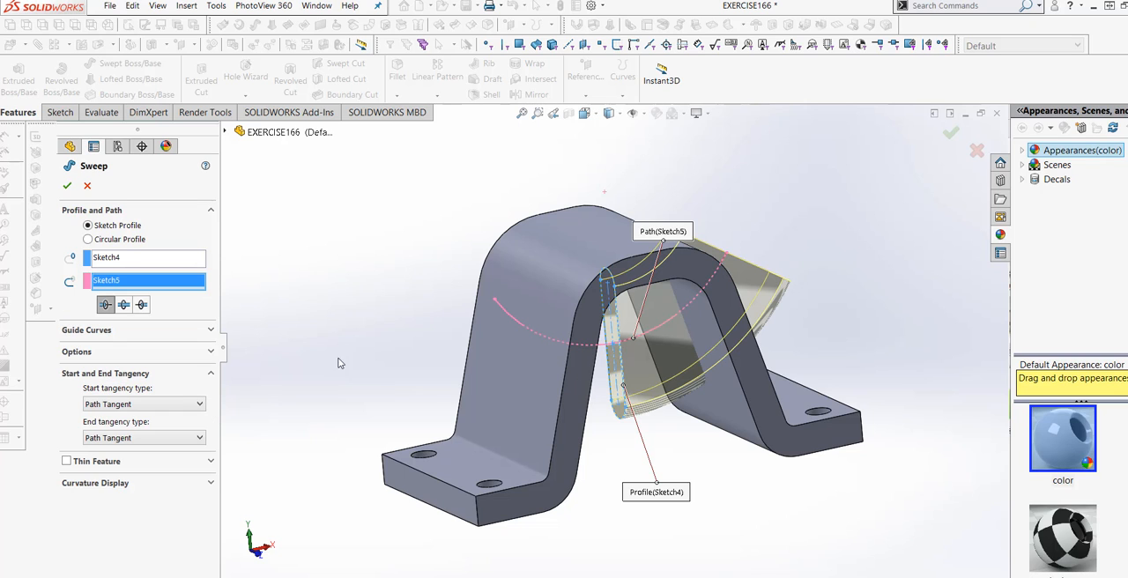
click(124, 305)
middle_drag(293, 386, 262, 360)
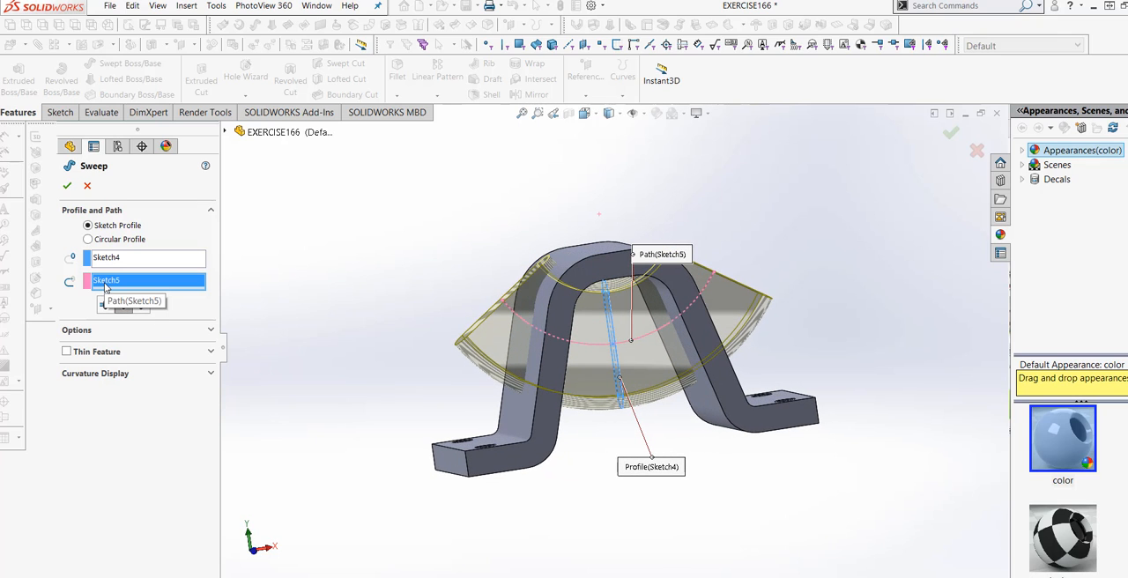
middle_drag(607, 503, 579, 523)
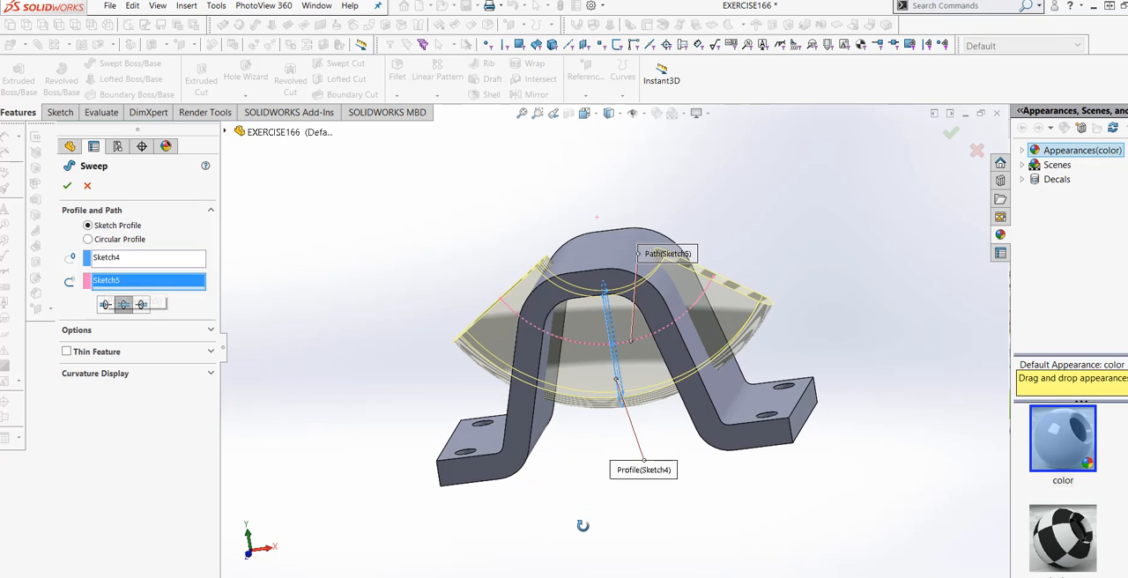
click(68, 186)
middle_drag(717, 496, 546, 396)
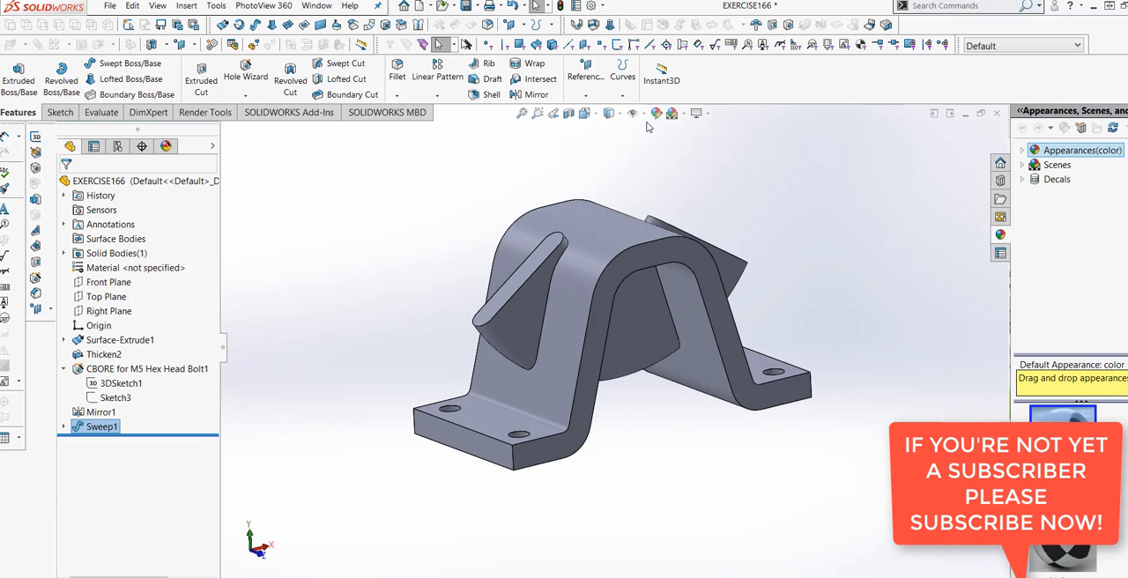
- Color the whole part orange with RGB 232, 113, 8
right_click(104, 182)
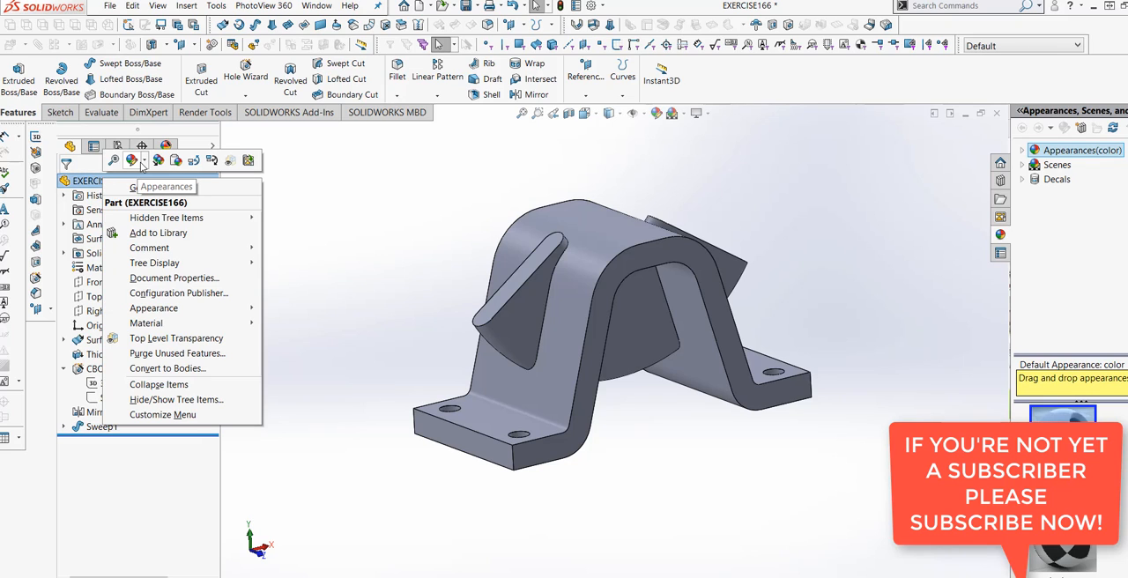
click(143, 168)
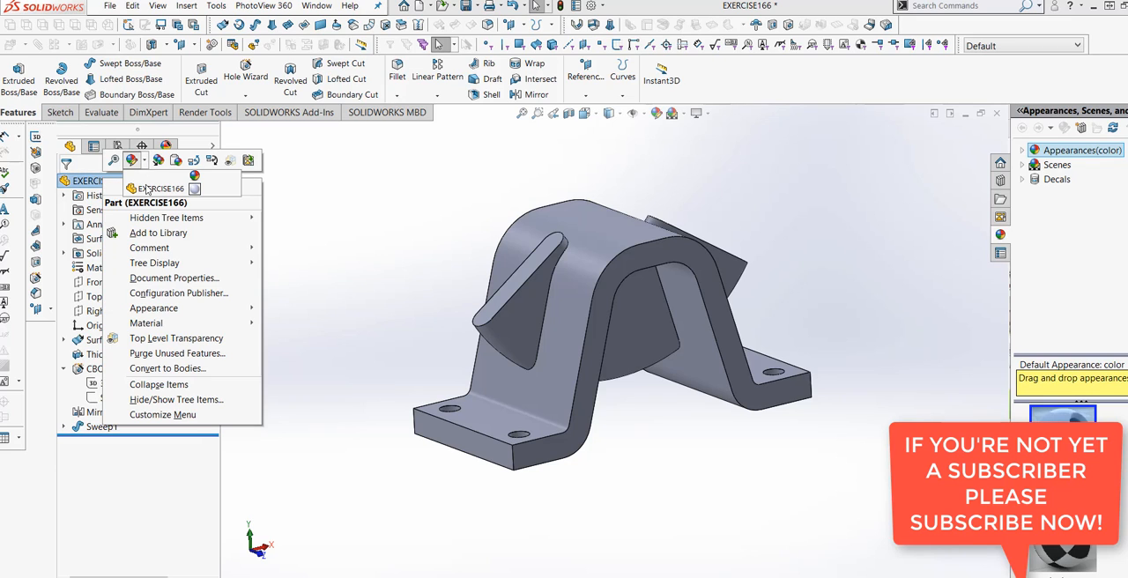
click(147, 189)
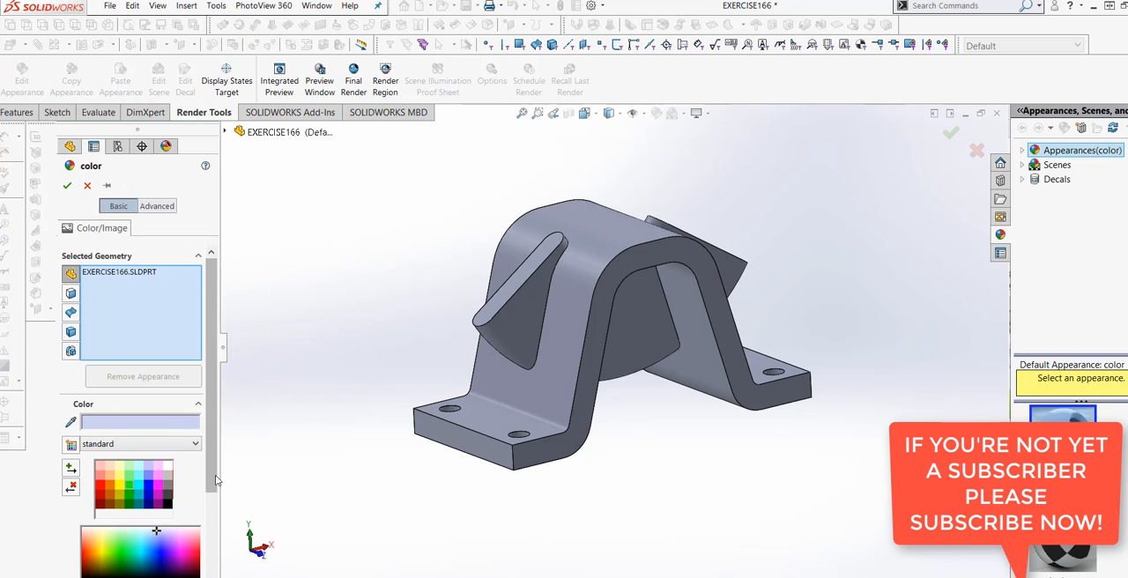
scroll(215, 436, down, 3)
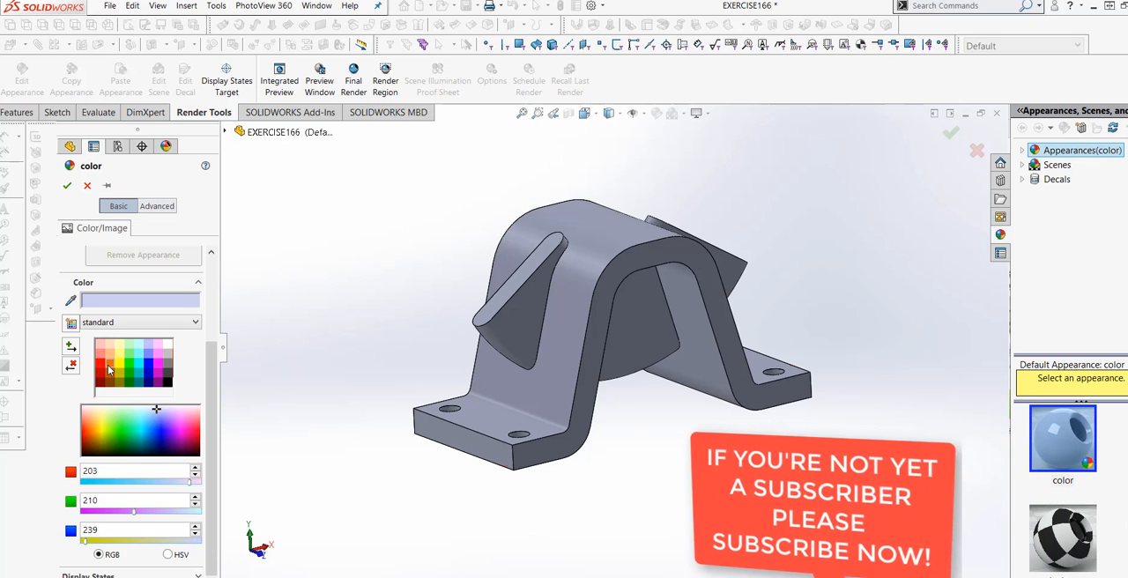
click(110, 363)
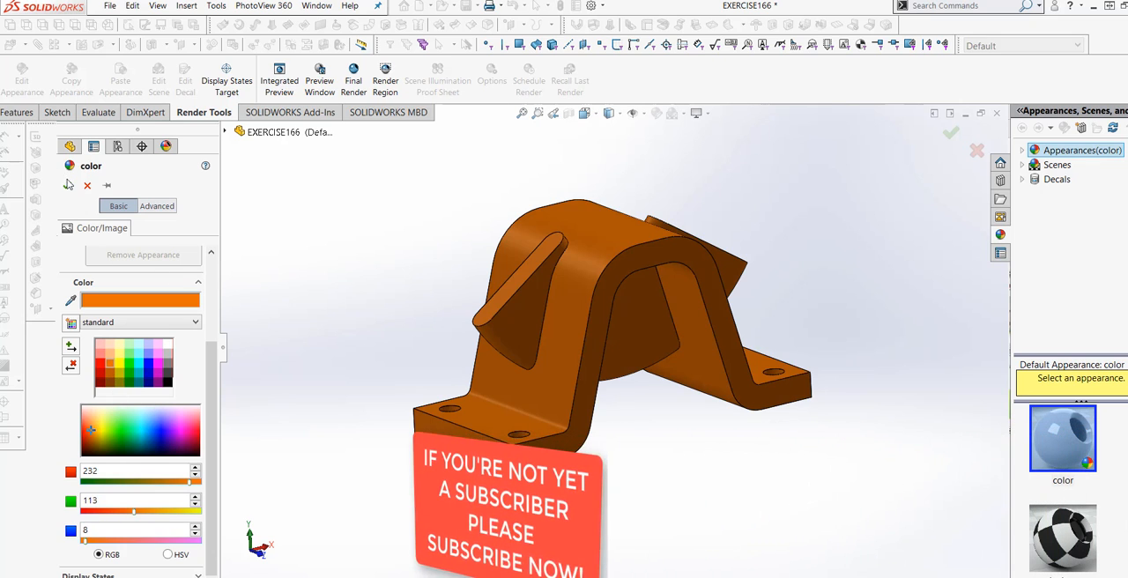
click(111, 370)
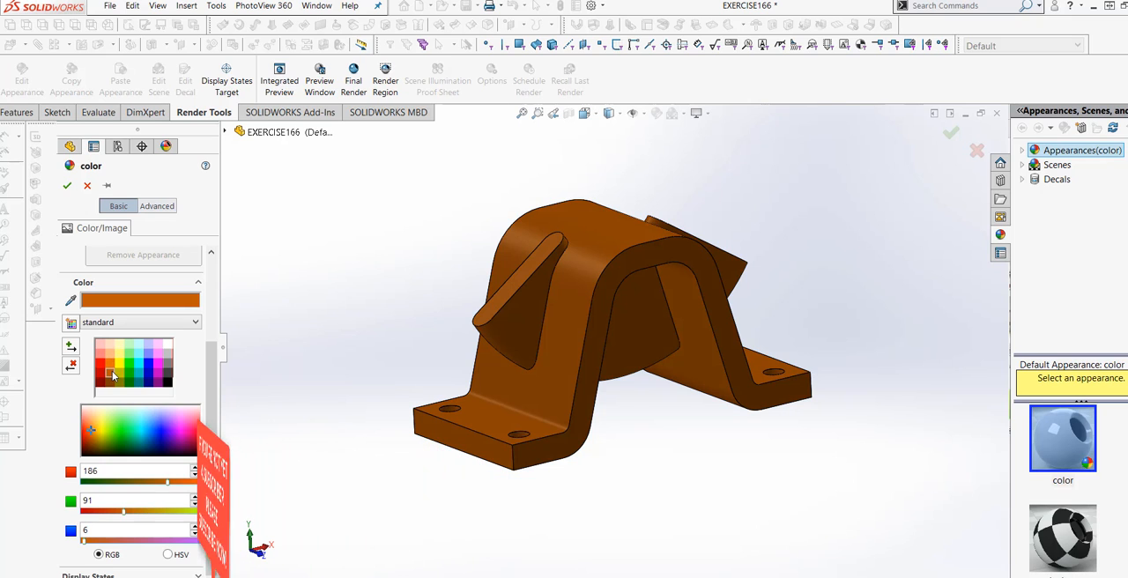
click(112, 367)
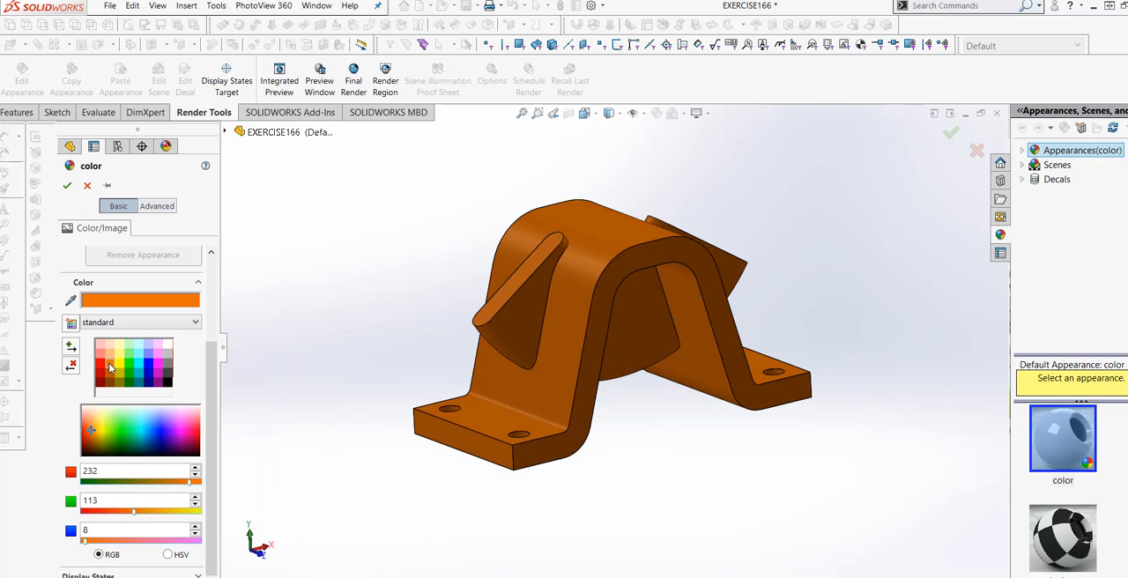
click(111, 357)
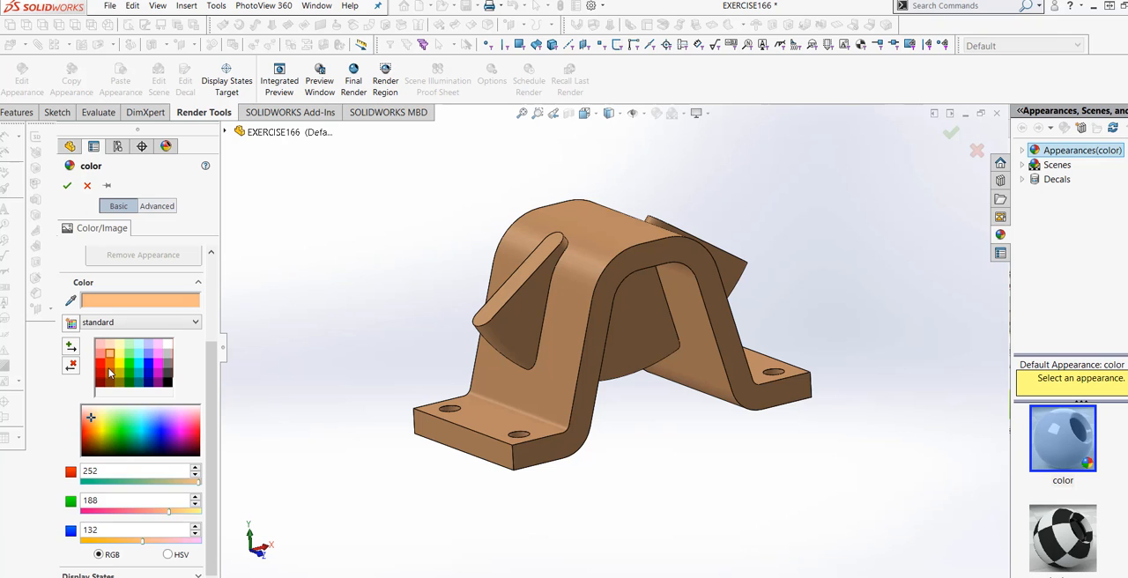
click(111, 368)
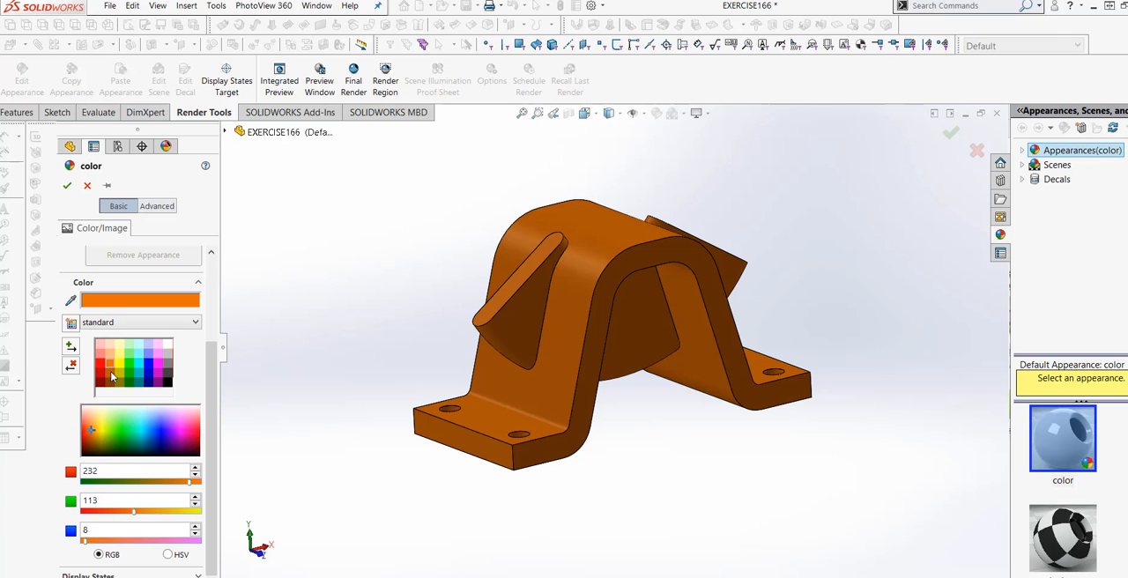
click(68, 186)
middle_drag(393, 478, 394, 489)
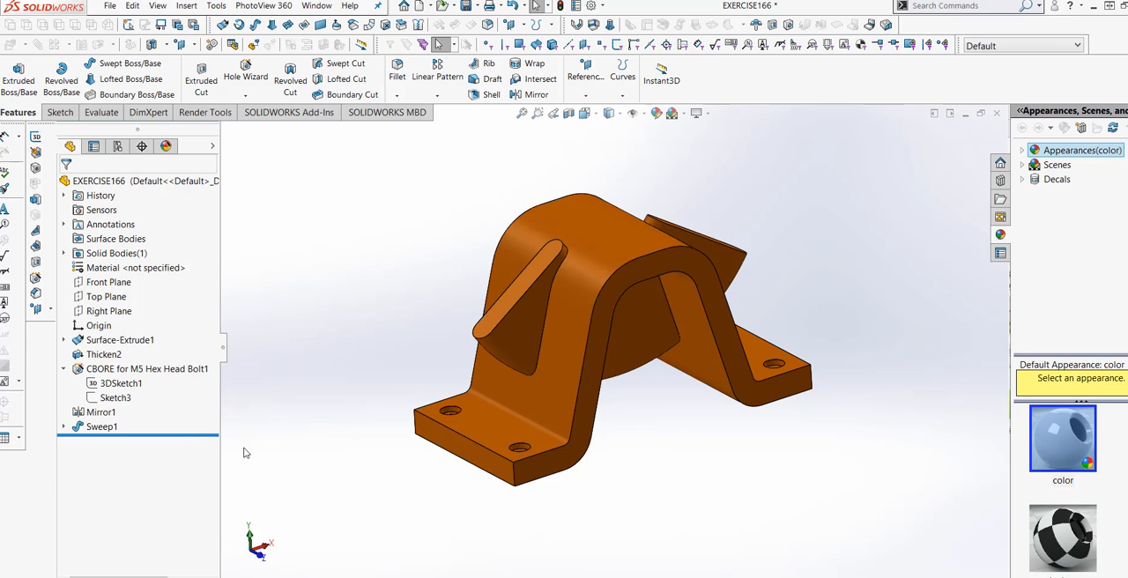
- Color only the swept boss feature blue with RGB 0, 0, 255, leaving the bracket's orange appearance in place
right_click(103, 427)
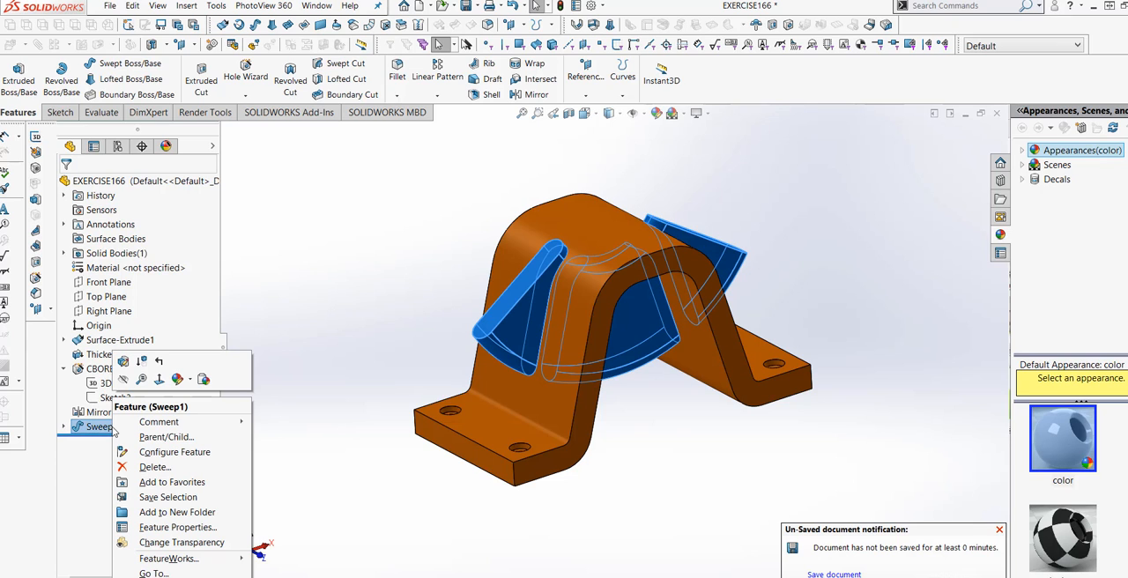
click(187, 382)
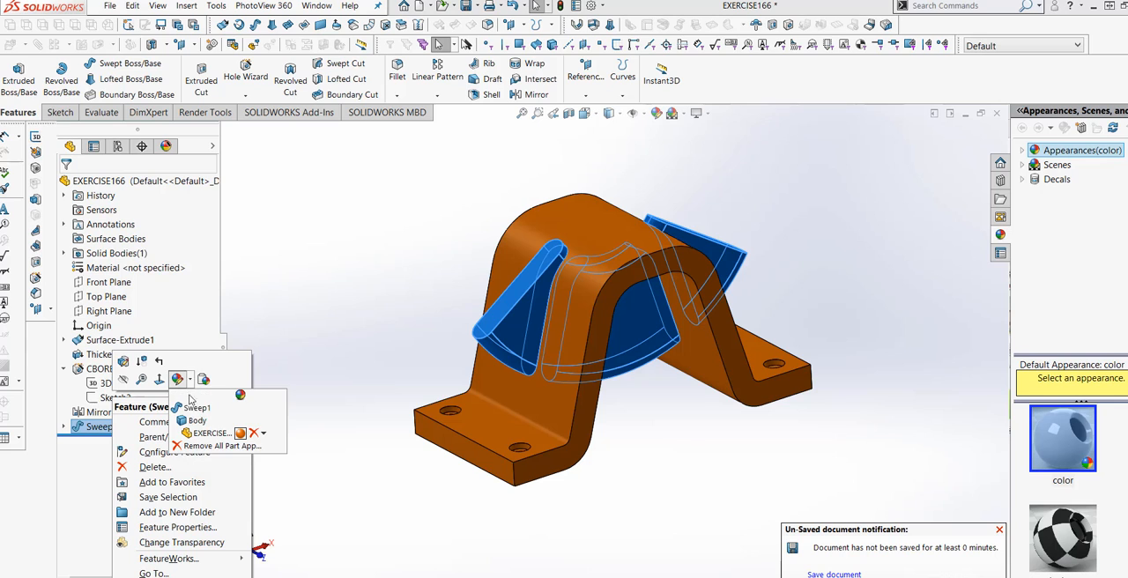
click(178, 415)
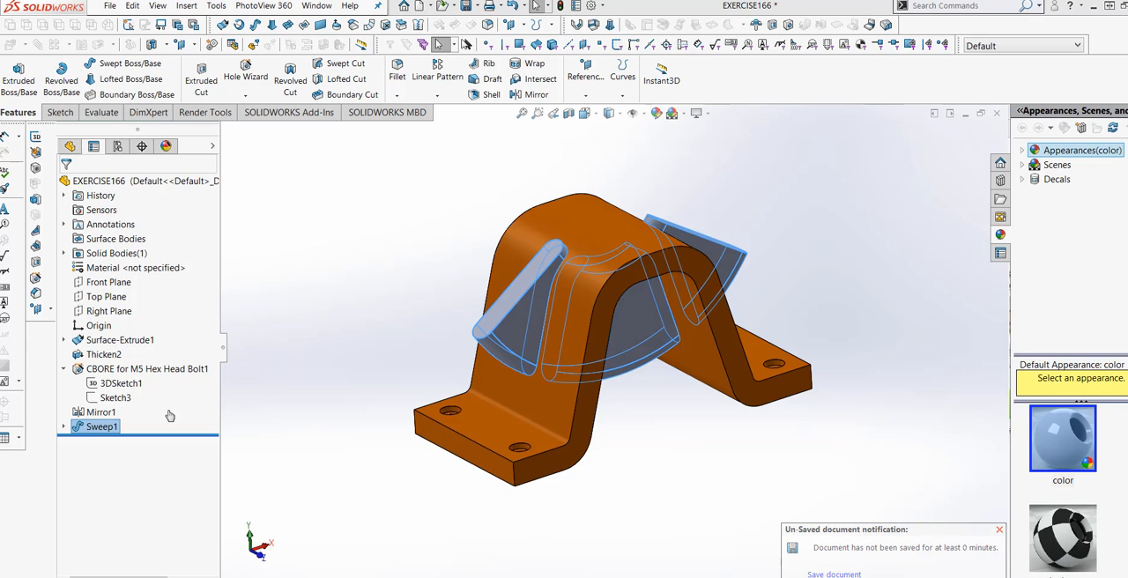
scroll(212, 428, down, 3)
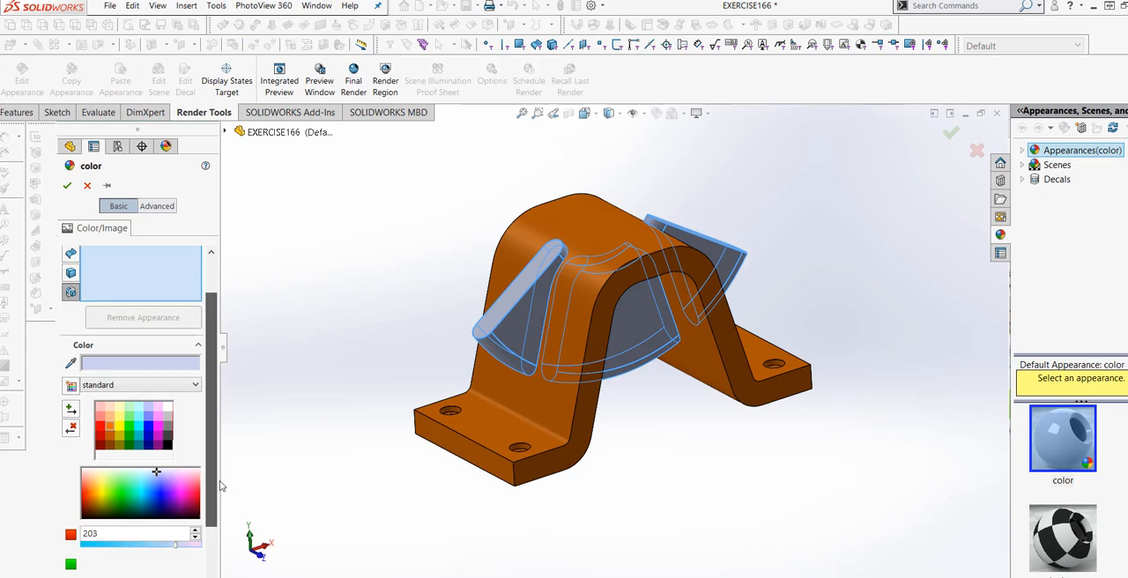
click(160, 378)
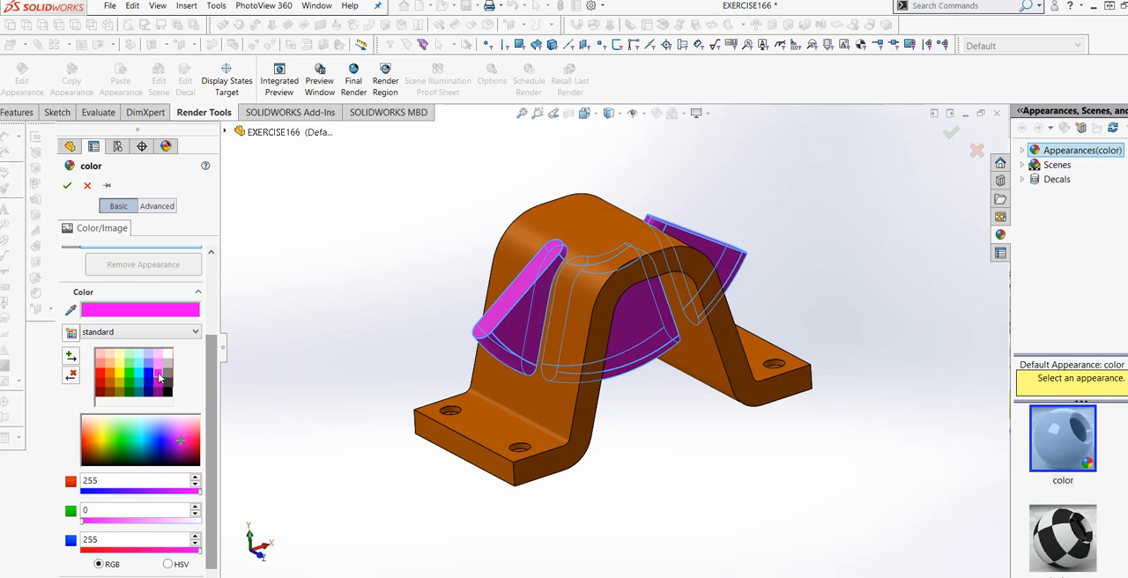
click(121, 378)
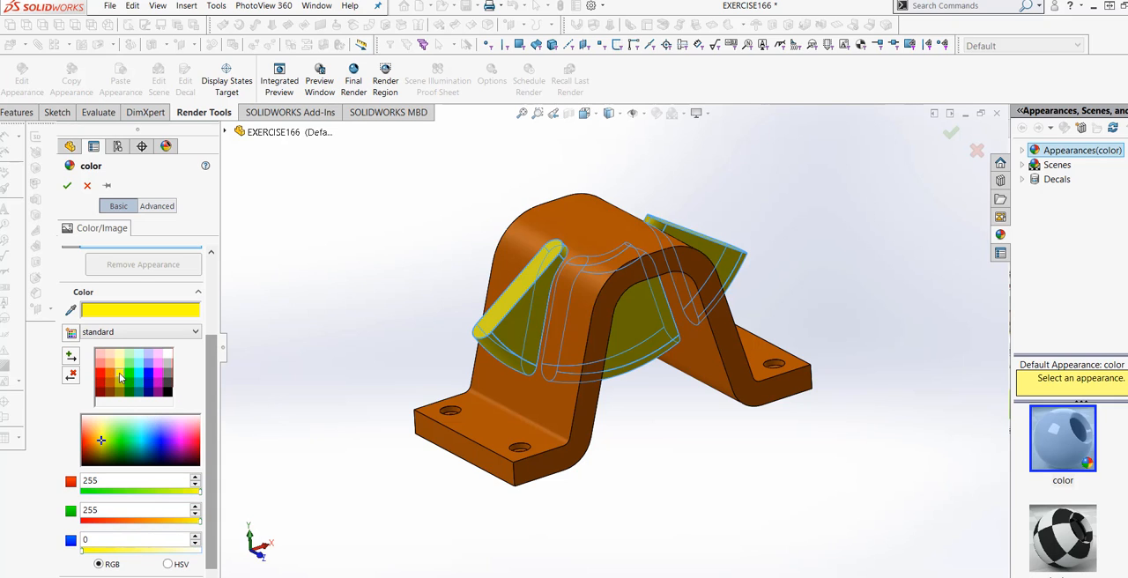
click(129, 378)
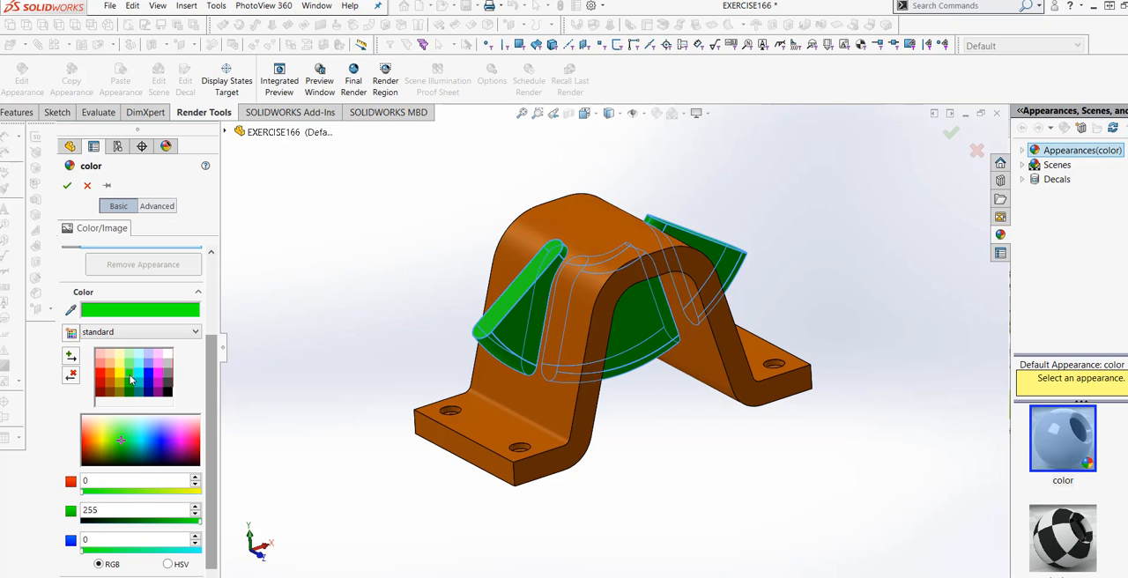
click(148, 378)
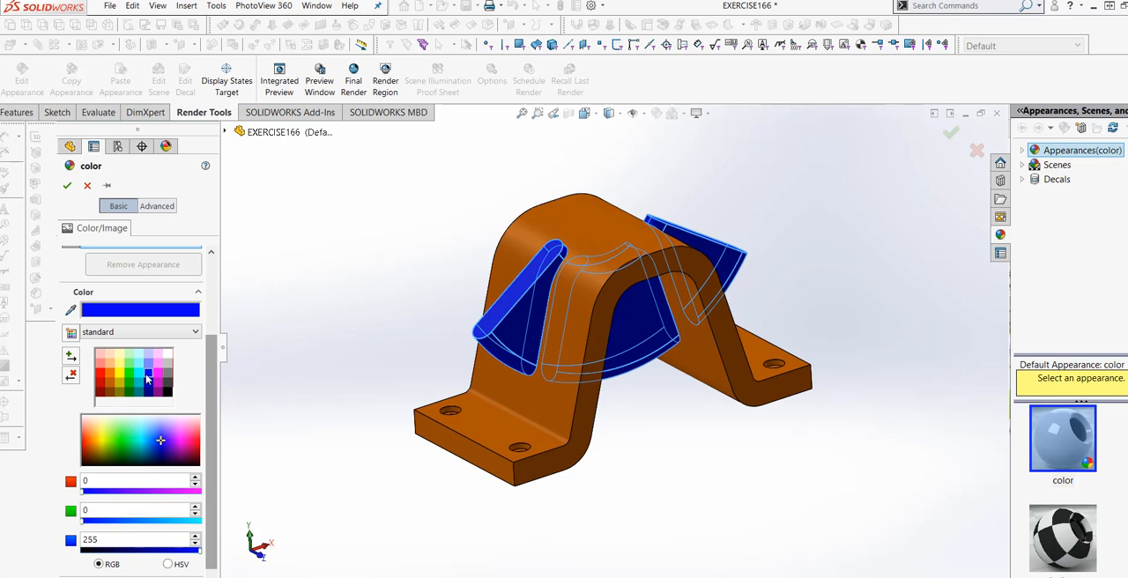
click(68, 186)
middle_drag(616, 441, 626, 471)
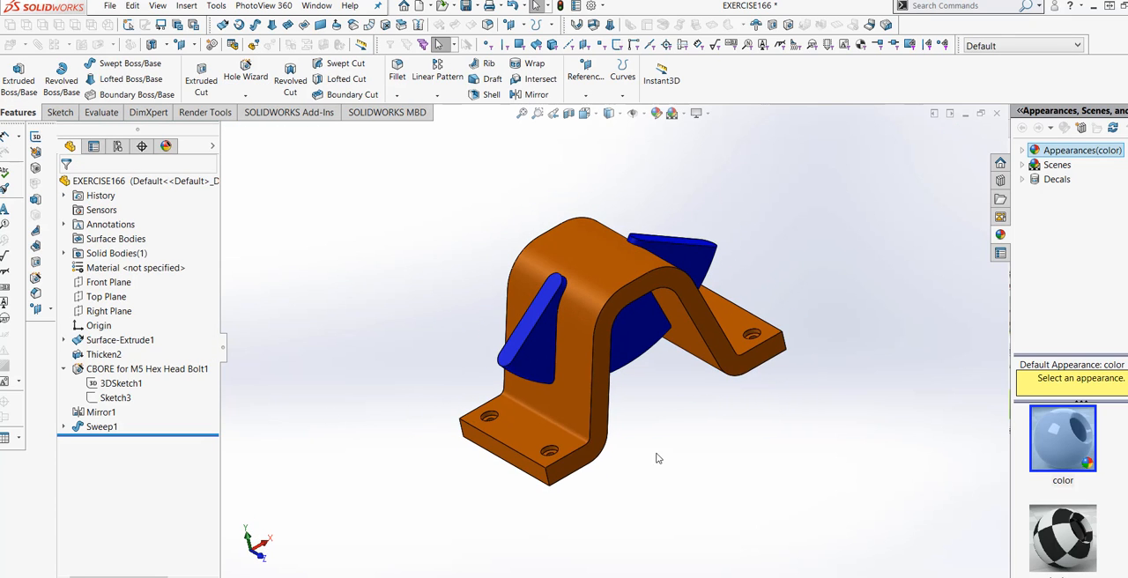
mouse_move(674, 415)
middle_down()
mouse_move(634, 396)
mouse_move(667, 395)
mouse_move(666, 415)
mouse_move(683, 408)
middle_up()
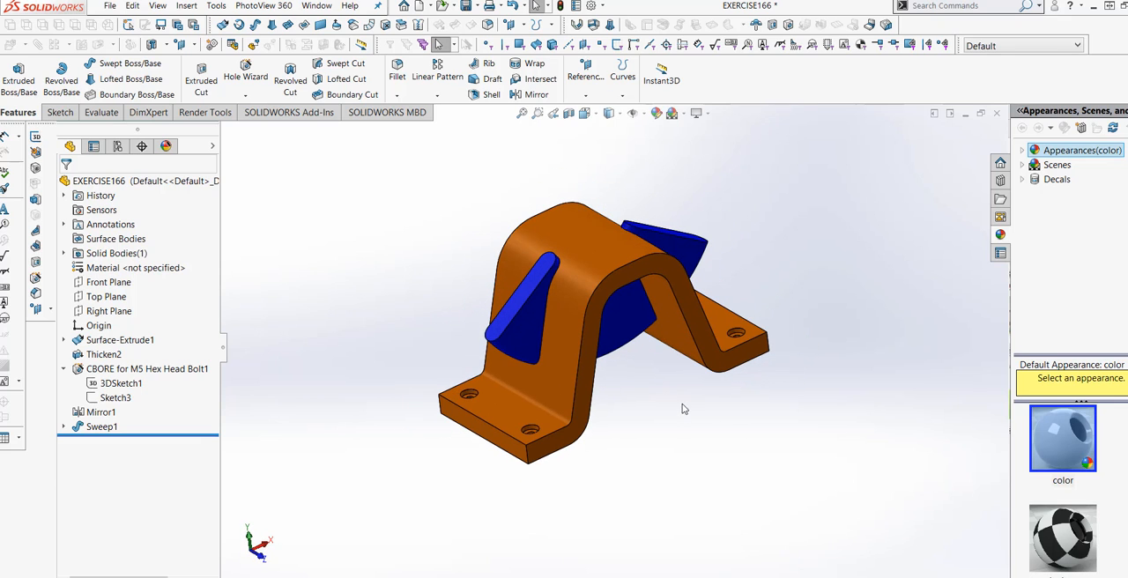
scroll(661, 368, down, 2)
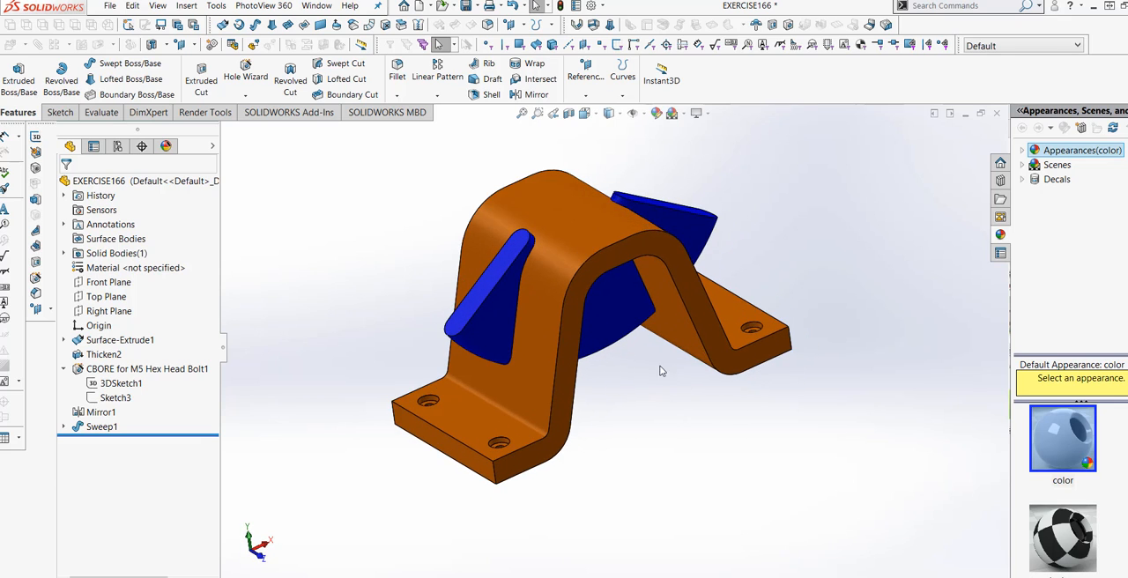
middle_drag(664, 392, 633, 419)
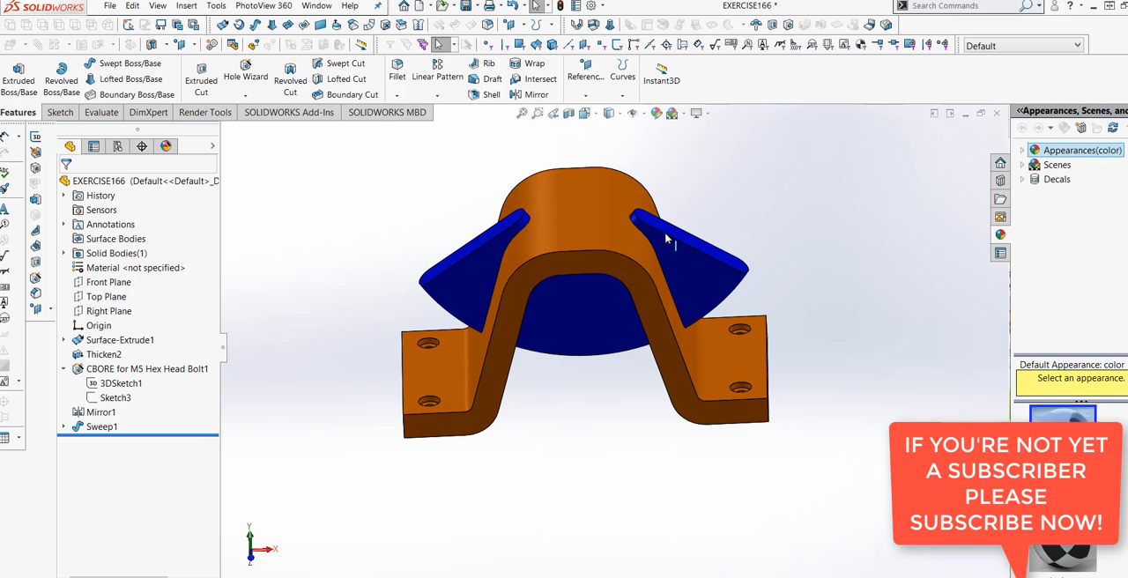
middle_drag(815, 185, 846, 199)
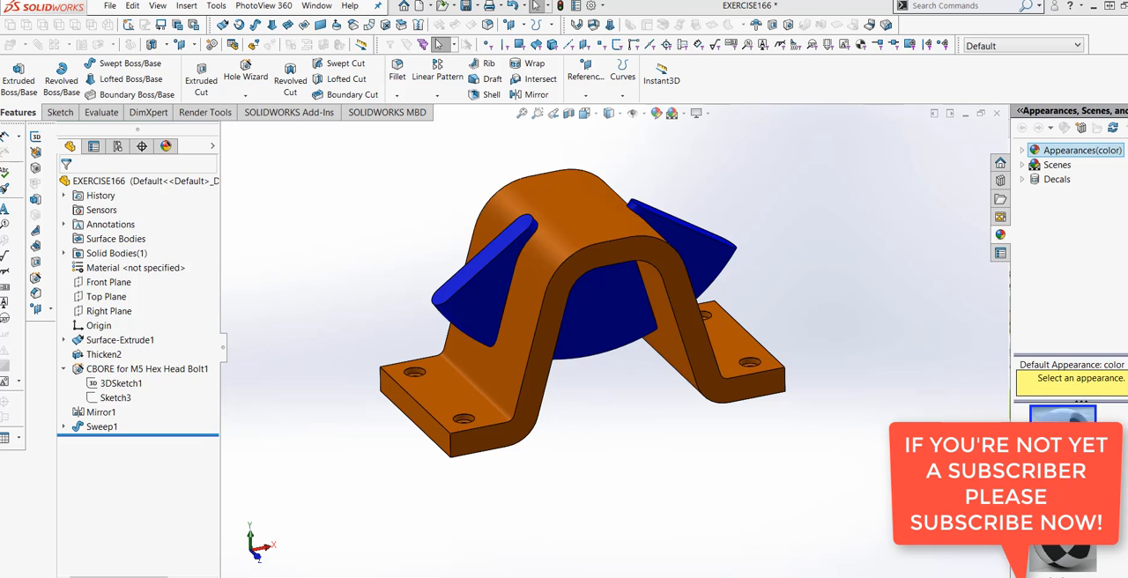
middle_drag(582, 494, 625, 489)
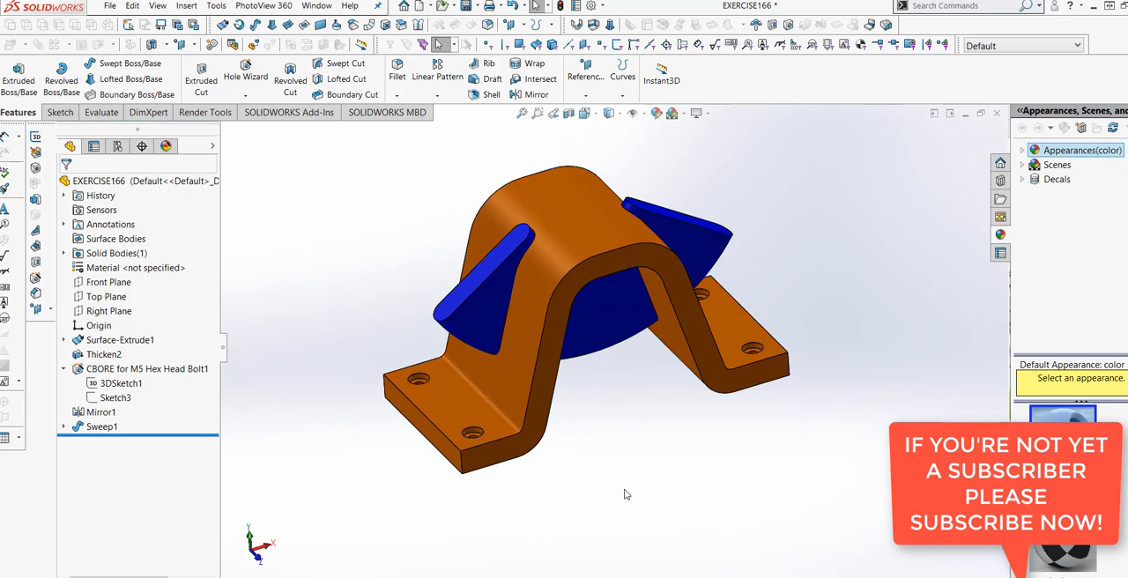